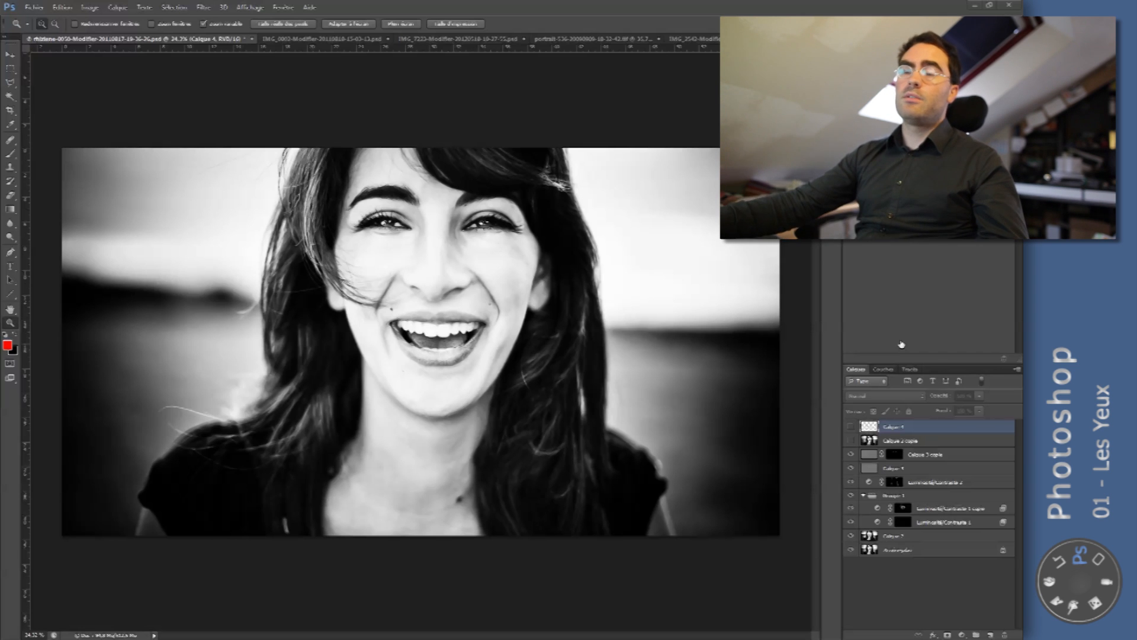
- Mark the upper reflections in both of the laughing woman's eyes in red with the Brush tool
{"action": "left_click", "coordinate": [399, 149]}
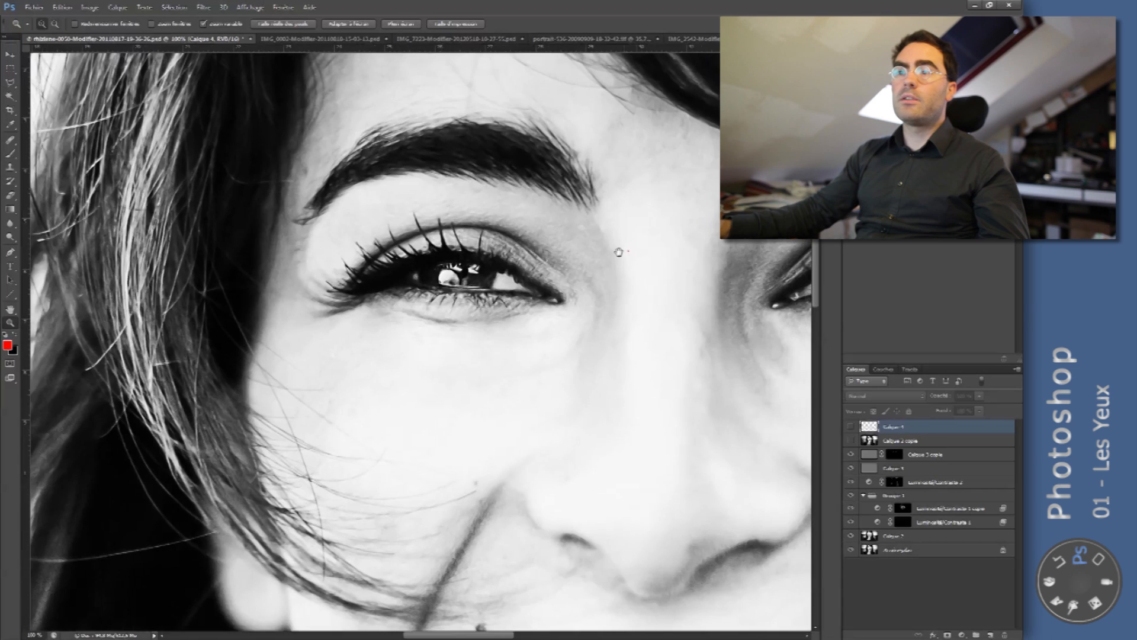
{"action": "left_click", "coordinate": [622, 250]}
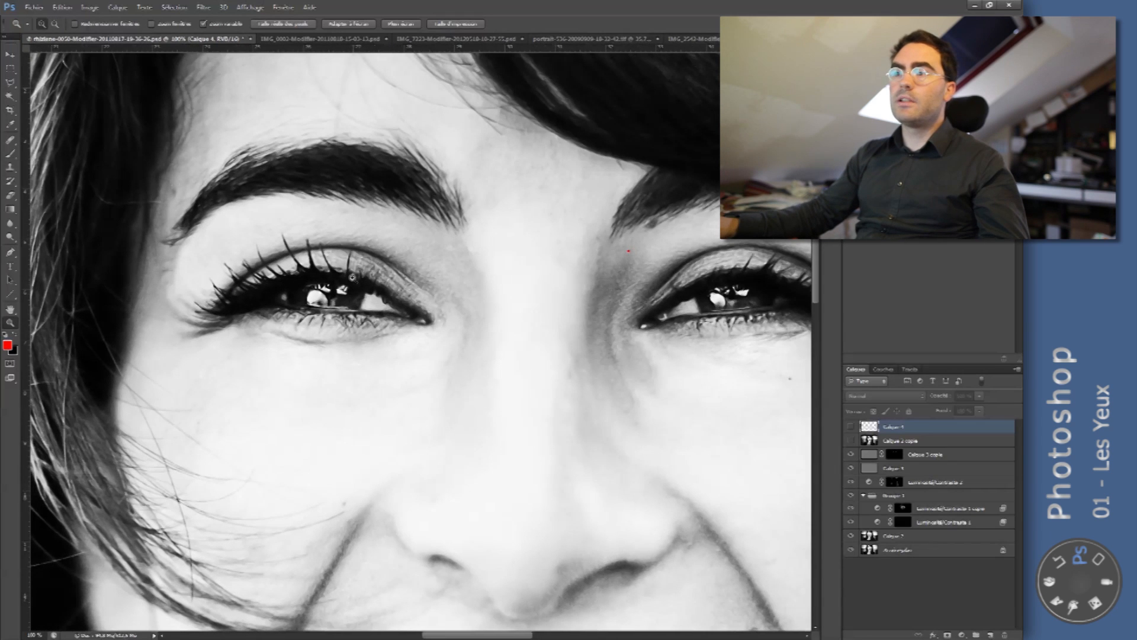
{"action": "key", "text": "b"}
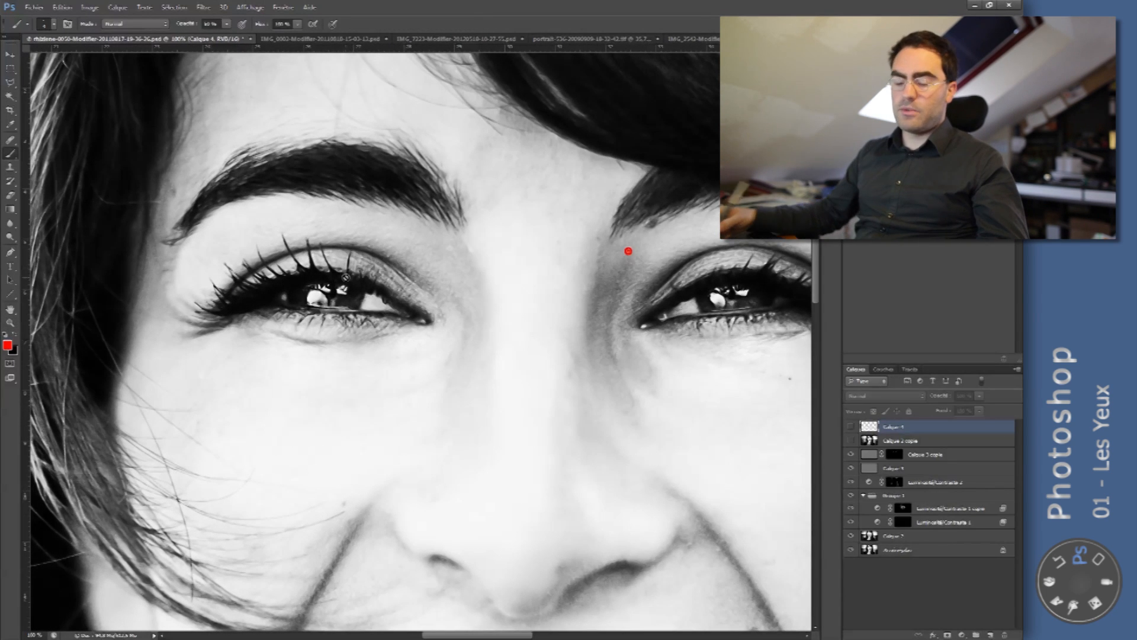
{"action": "left_click_drag", "start_coordinate": [716, 290], "coordinate": [751, 288]}
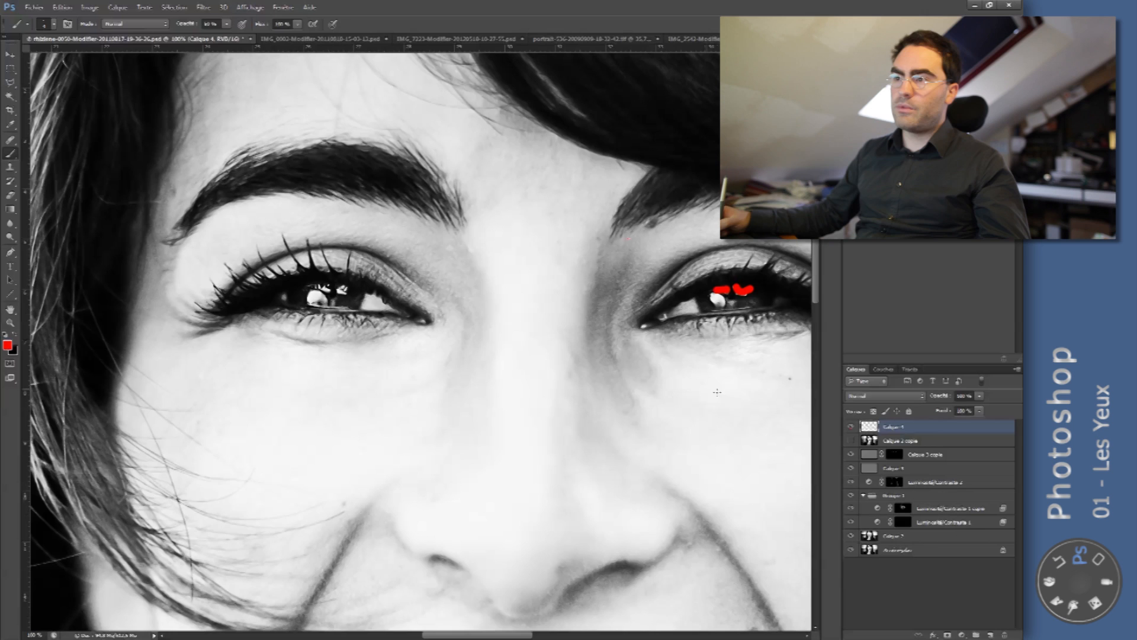
{"action": "left_click_drag", "start_coordinate": [655, 285], "coordinate": [521, 323]}
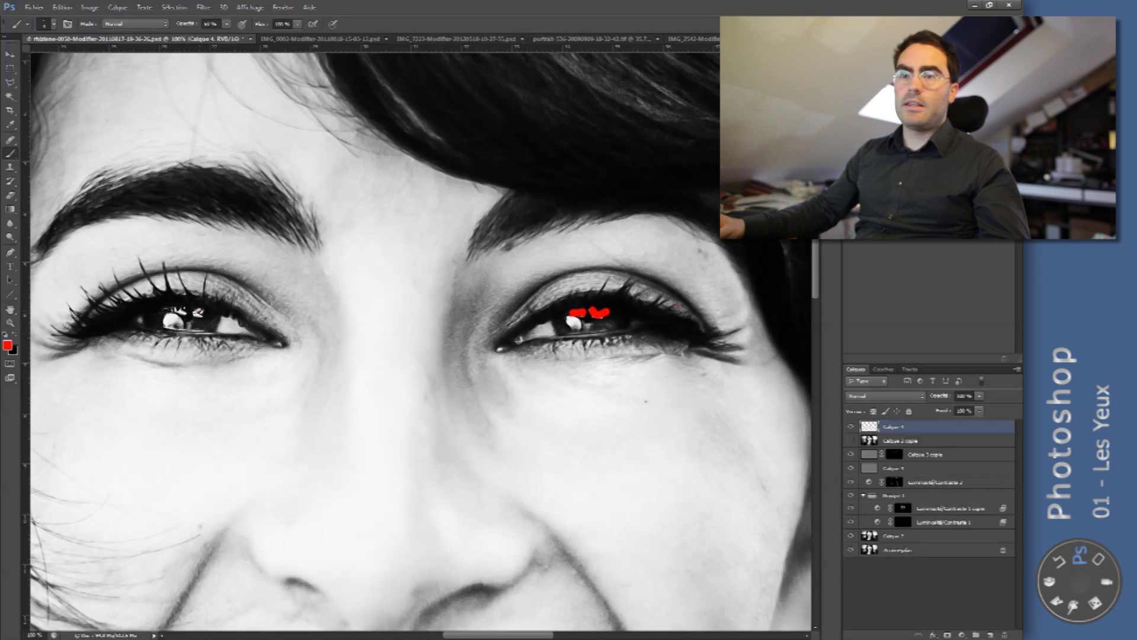
{"action": "right_click", "coordinate": [211, 313]}
{"action": "right_click", "coordinate": [217, 313], "text": "alt"}
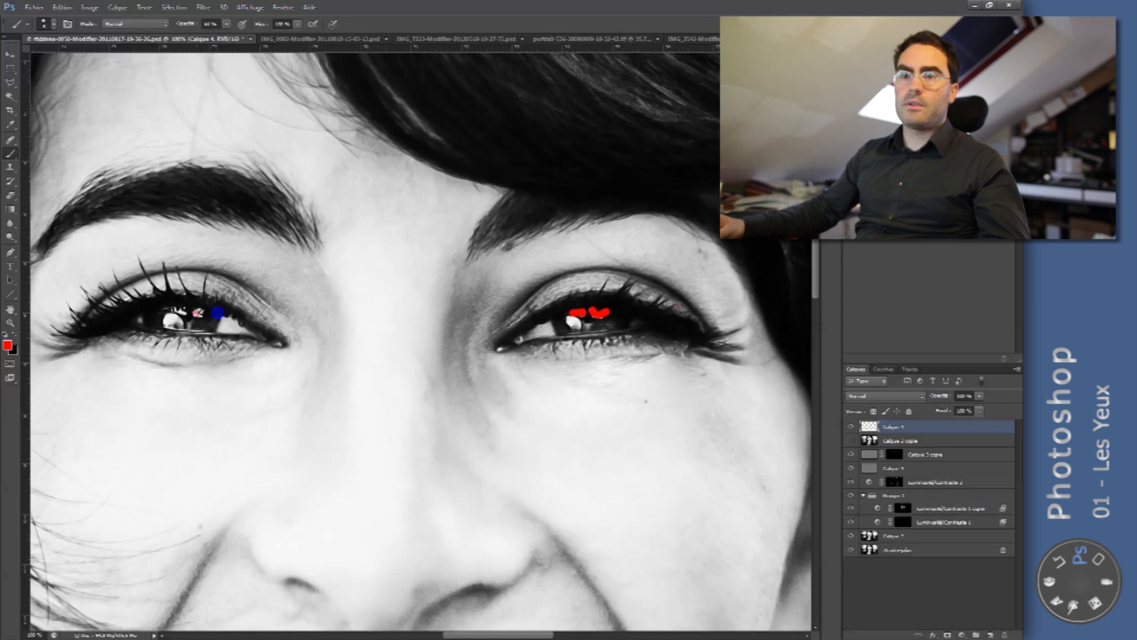
{"action": "left_click_drag", "start_coordinate": [199, 314], "coordinate": [186, 310]}
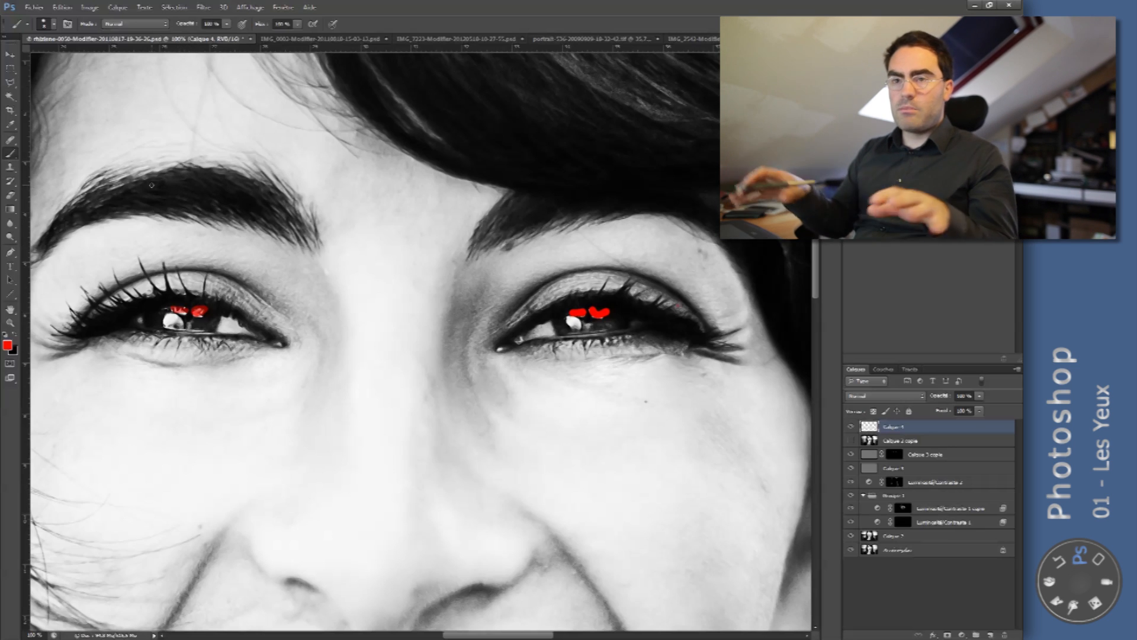
- Switch to the short-haired woman's portrait, closing in on her eyes, and show the Groupe 1 group and the Luminosité/Contraste 1 layer
{"action": "left_click", "coordinate": [444, 39]}
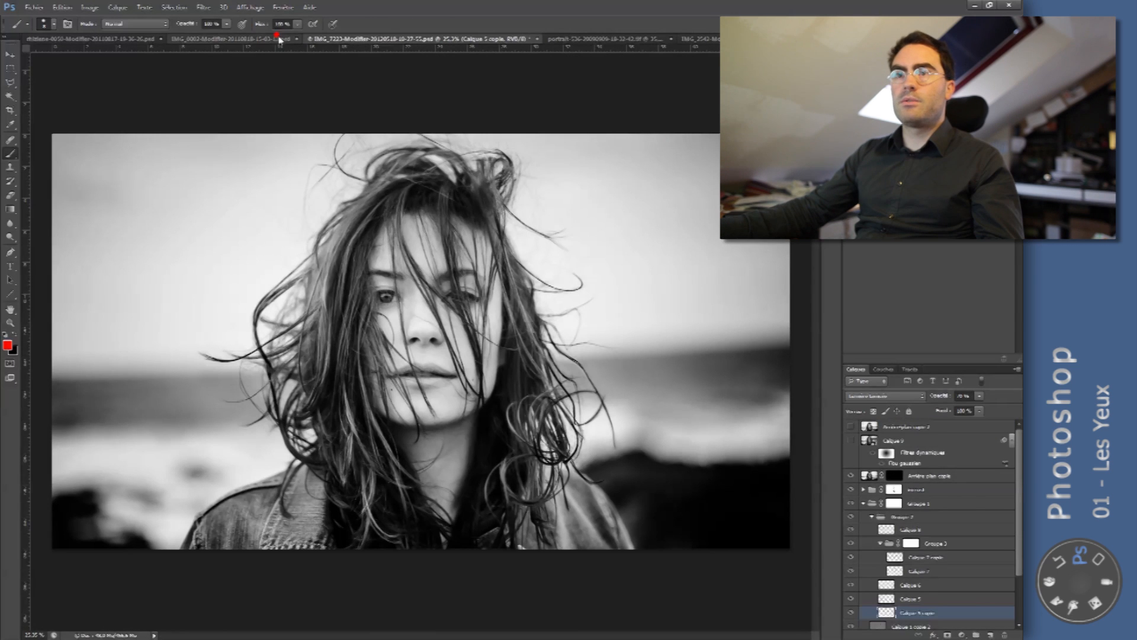
{"action": "left_click", "coordinate": [279, 40]}
{"action": "left_click", "coordinate": [419, 275]}
{"action": "key", "text": "Return"}
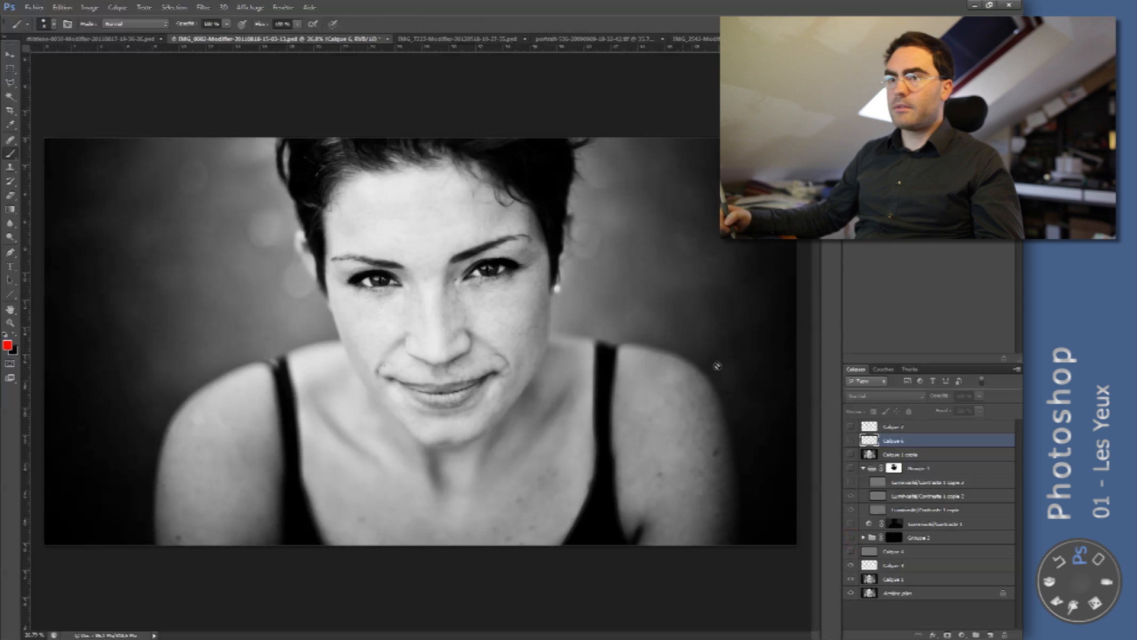
{"action": "key", "text": "z"}
{"action": "left_click_drag", "start_coordinate": [377, 277], "coordinate": [504, 281]}
{"action": "left_click", "coordinate": [851, 469]}
{"action": "left_click", "coordinate": [851, 524]}
- Compare the eyes with the Calque 6 layer shown and hidden, leaving it hidden
{"action": "key", "text": "b"}
{"action": "left_click", "coordinate": [851, 440]}
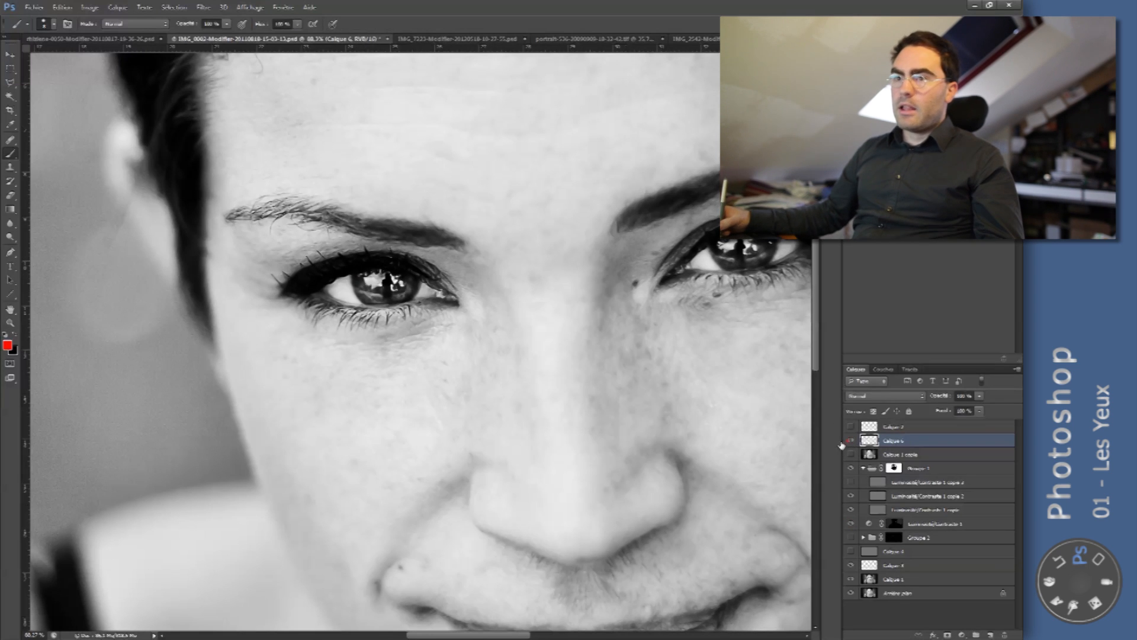
{"action": "left_click", "coordinate": [849, 438]}
{"action": "left_click", "coordinate": [850, 439]}
{"action": "left_click", "coordinate": [850, 439]}
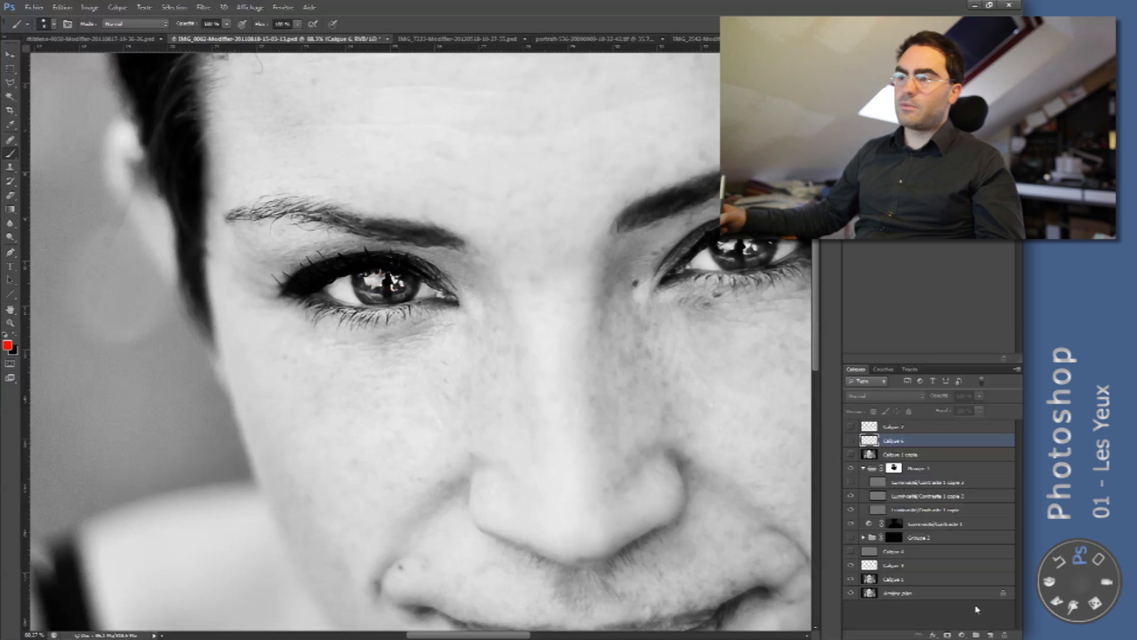
- Add a new layer and brush red over the lower part of the iris, discarding a first stroke over the upper reflections
{"action": "left_click", "coordinate": [990, 634]}
{"action": "left_click_drag", "start_coordinate": [364, 281], "coordinate": [394, 282]}
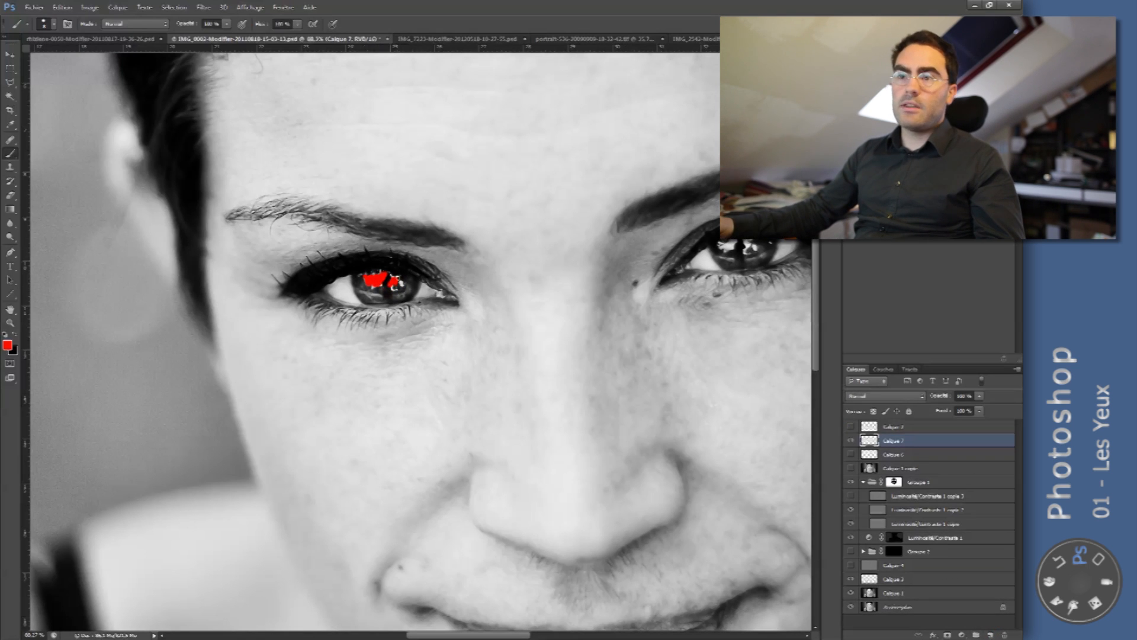
{"action": "key", "text": "ctrl+z"}
{"action": "mouse_move", "coordinate": [359, 278]}
{"action": "left_mouse_down"}
{"action": "mouse_move", "coordinate": [371, 301]}
{"action": "mouse_move", "coordinate": [388, 277]}
{"action": "mouse_move", "coordinate": [408, 292]}
{"action": "left_mouse_up"}
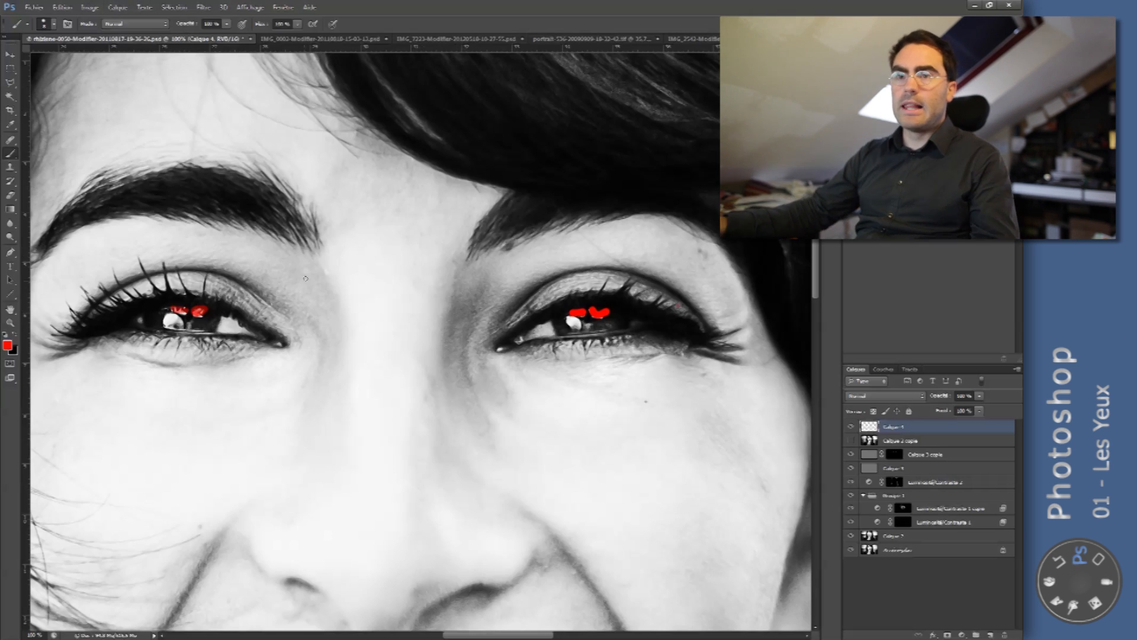
- Return to the laughing woman's portrait and undo the red marks over the reflections in both eyes
{"action": "left_click_drag", "start_coordinate": [307, 284], "coordinate": [394, 274]}
{"action": "left_click_drag", "start_coordinate": [292, 294], "coordinate": [366, 277]}
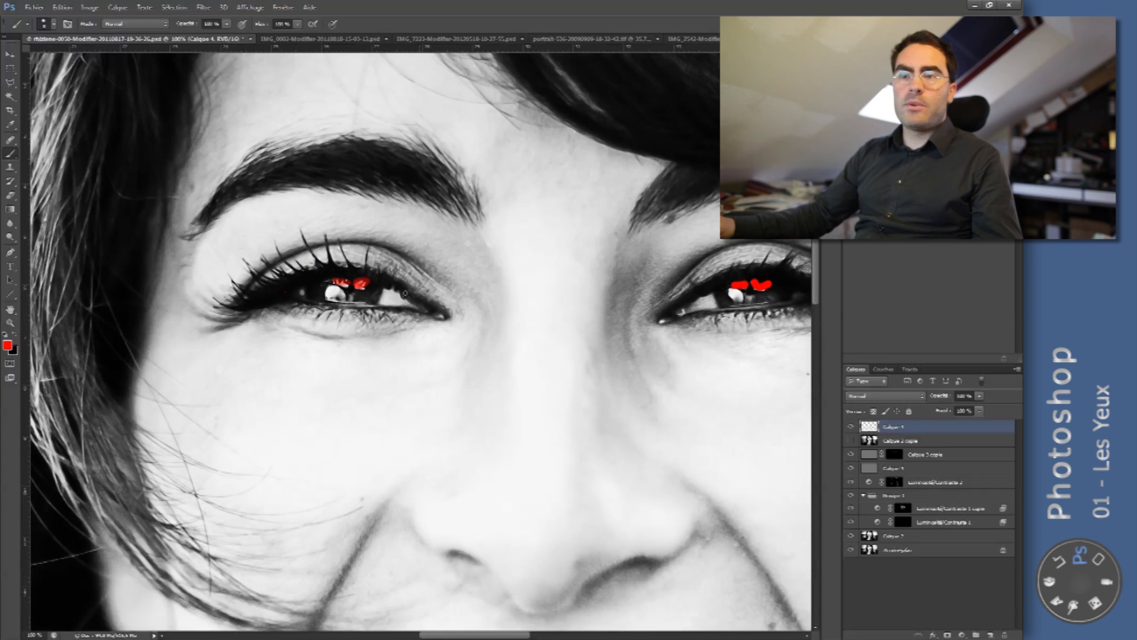
{"action": "key", "text": "ctrl+alt+z"}
{"action": "key", "text": "ctrl+alt+z"}
{"action": "key", "text": "ctrl+alt+z"}
{"action": "key", "text": "ctrl+alt+z"}
{"action": "left_click_drag", "start_coordinate": [336, 301], "coordinate": [337, 315]}
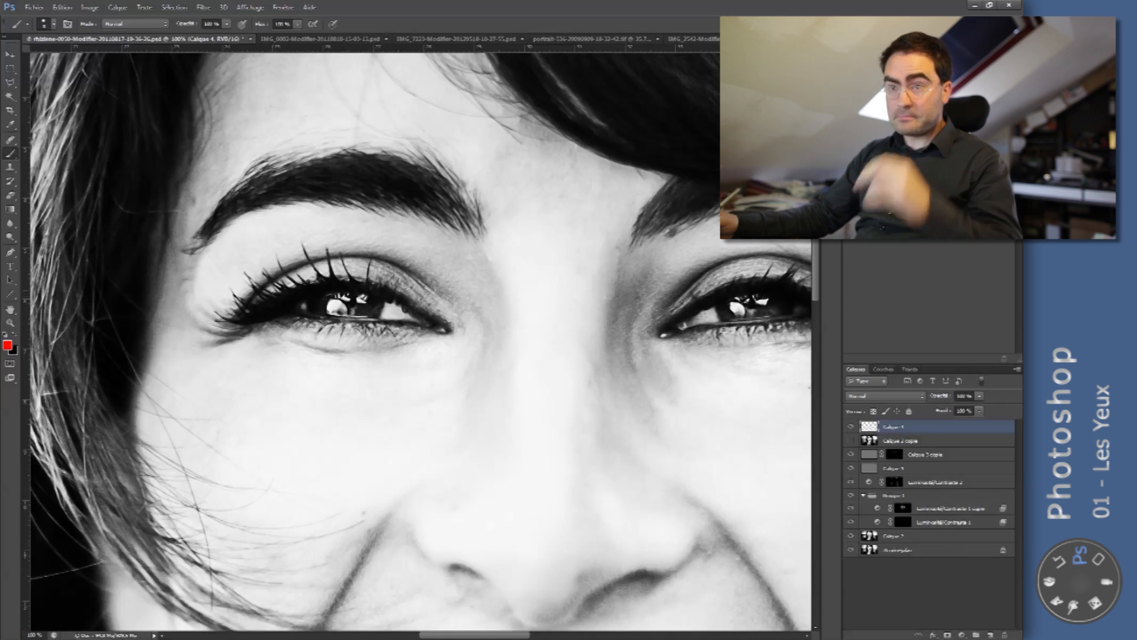
- Mark the round white reflection in each of the laughing woman's irises in red, and undo both marks
{"action": "left_click_drag", "start_coordinate": [349, 306], "coordinate": [306, 314]}
{"action": "left_click", "coordinate": [709, 320]}
{"action": "left_click_drag", "start_coordinate": [447, 367], "coordinate": [438, 367]}
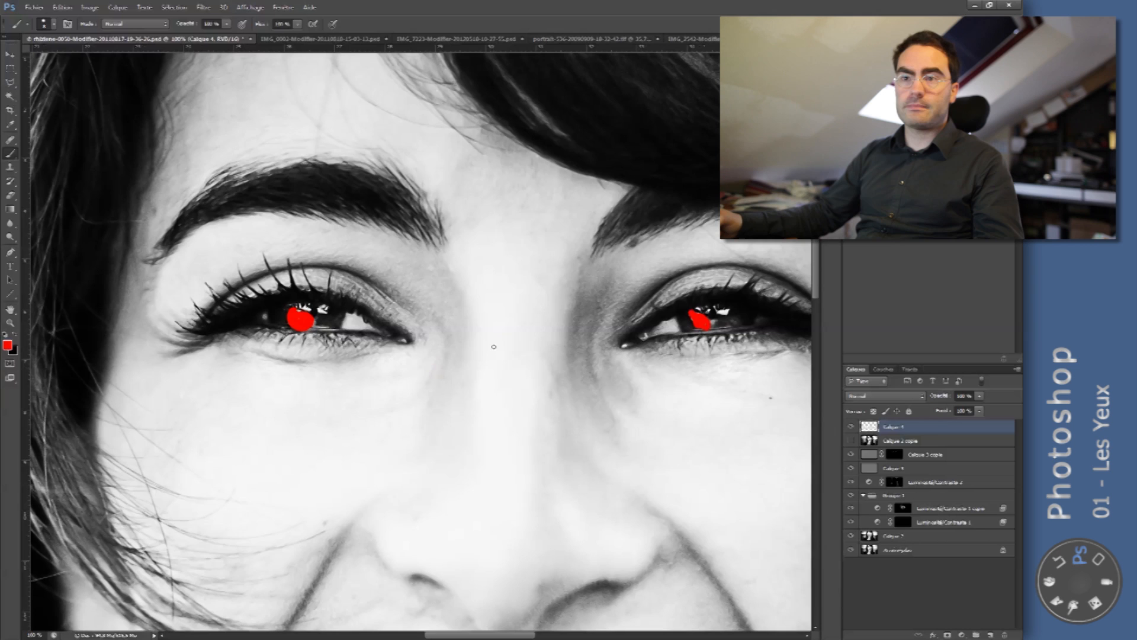
{"action": "left_click_drag", "start_coordinate": [559, 315], "coordinate": [515, 322]}
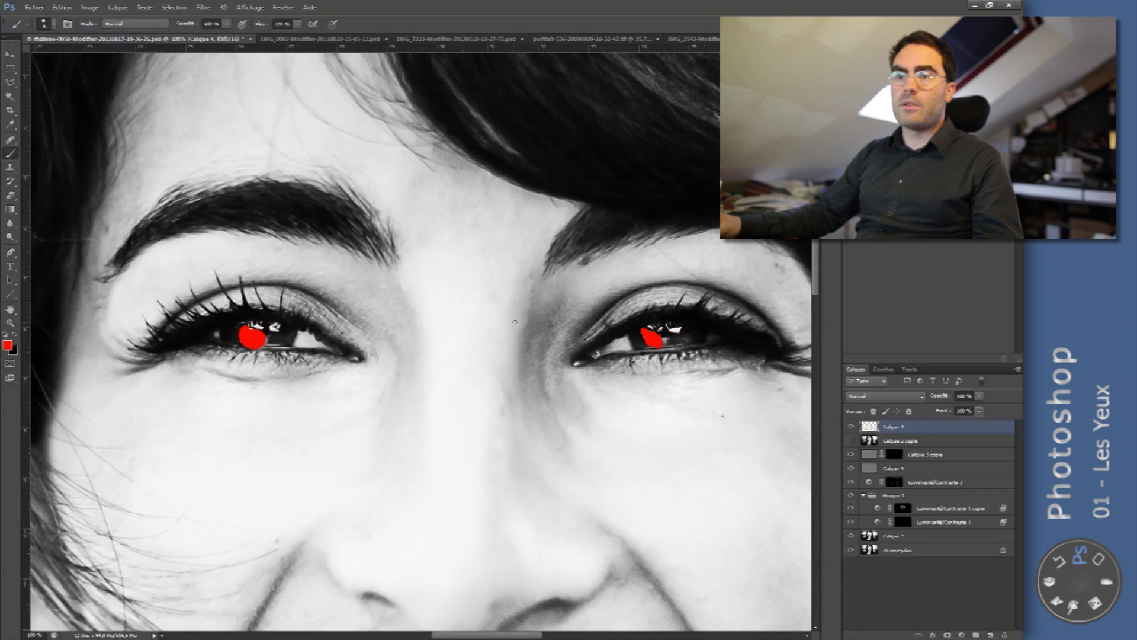
{"action": "key", "text": "ctrl+alt+z"}
{"action": "key", "text": "ctrl+alt+z"}
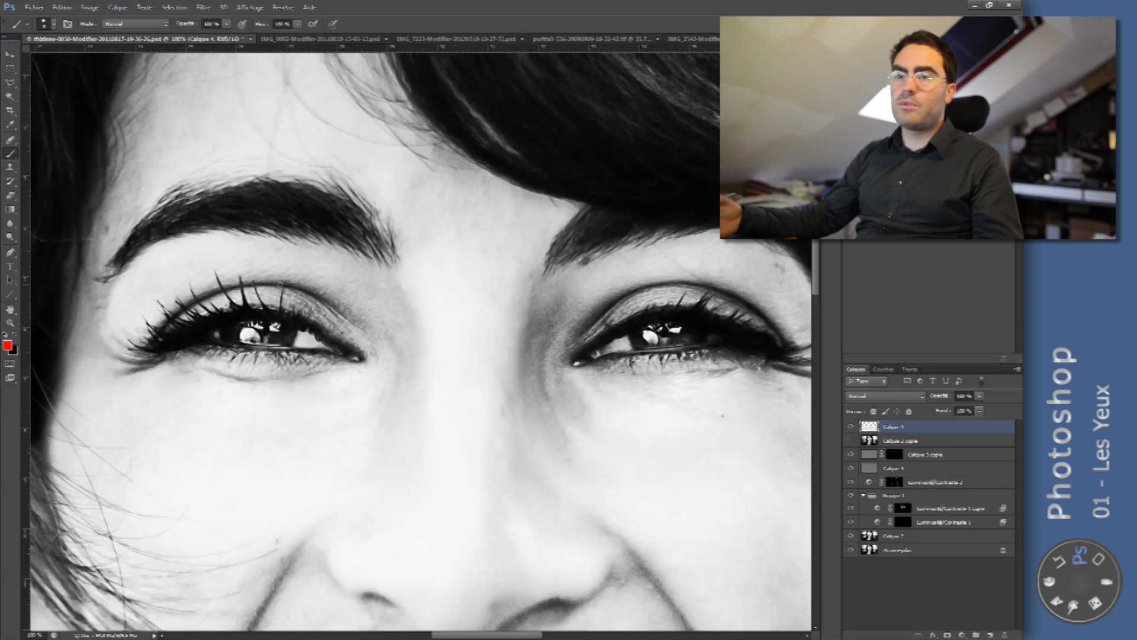
- Switch to the short-haired woman's portrait and hide the layer holding the red iris marks
{"action": "key", "text": "z"}
{"action": "left_click_drag", "start_coordinate": [545, 303], "coordinate": [498, 291]}
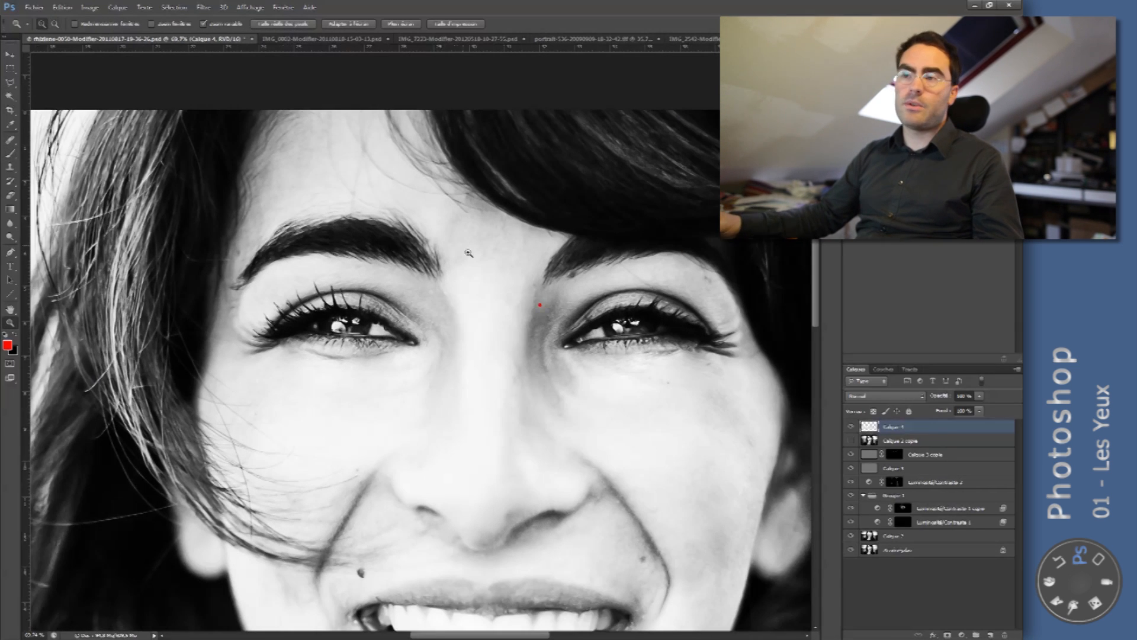
{"action": "left_click", "coordinate": [318, 40]}
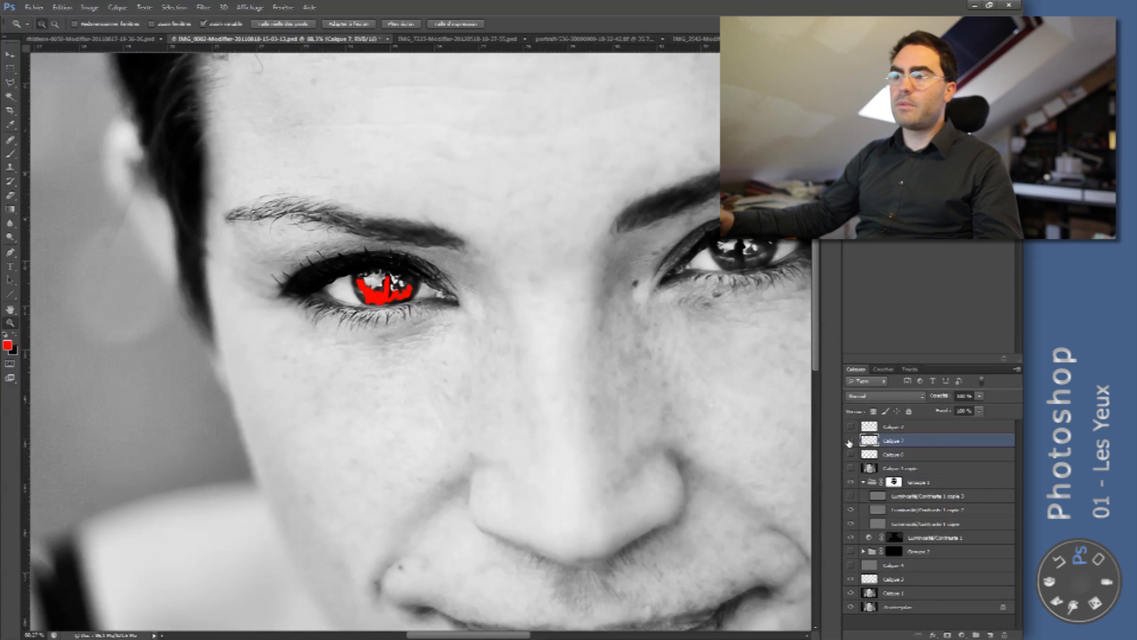
{"action": "left_click", "coordinate": [850, 440]}
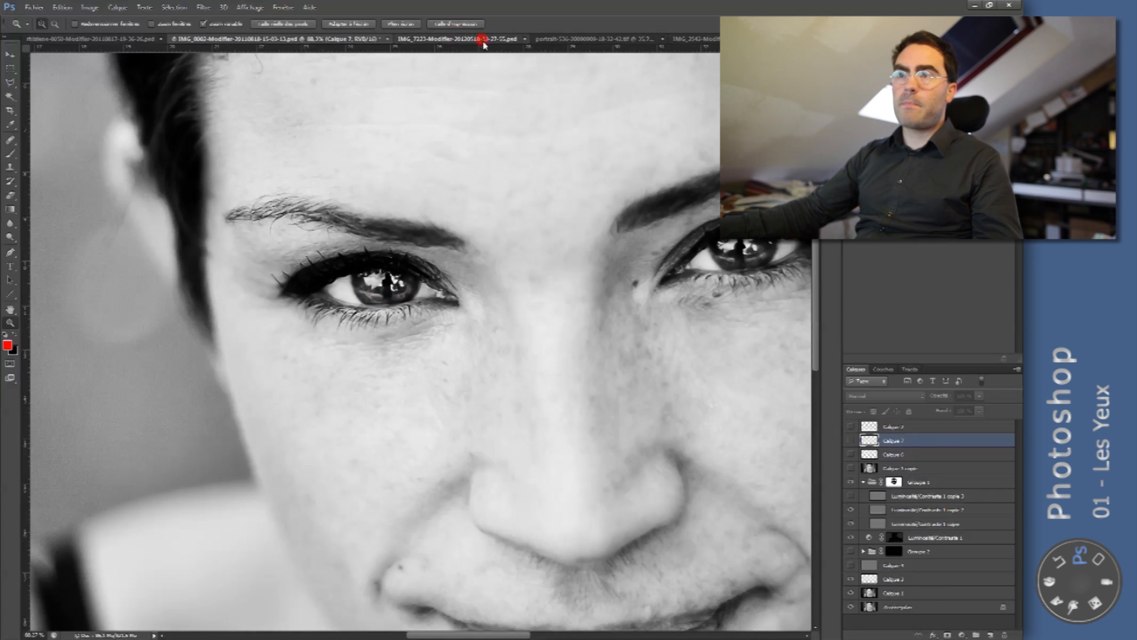
- Examine the eye reflections up close in the portraits of the hooded woman and the woman with the dark fringe
{"action": "left_click", "coordinate": [484, 41]}
{"action": "left_click", "coordinate": [574, 41]}
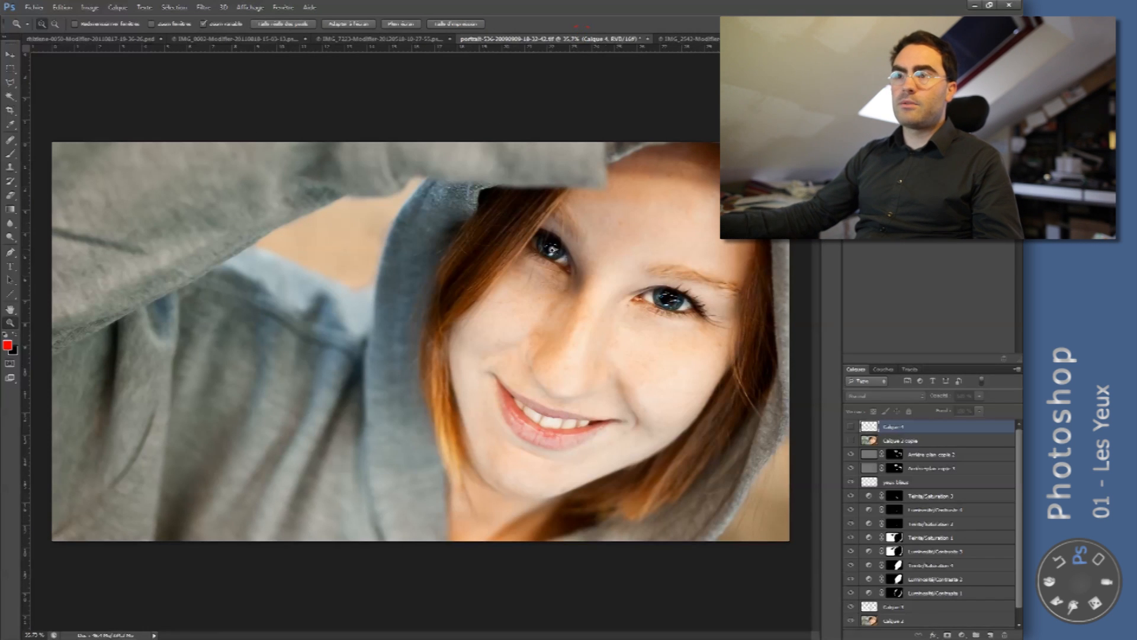
{"action": "left_click", "coordinate": [559, 250]}
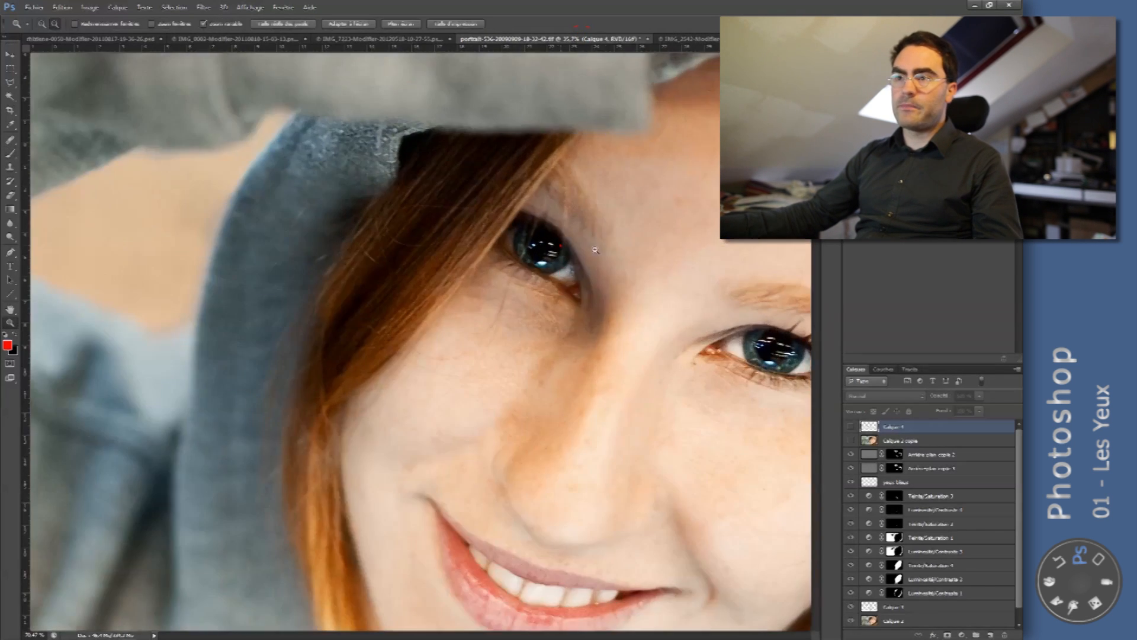
{"action": "left_click", "coordinate": [561, 247]}
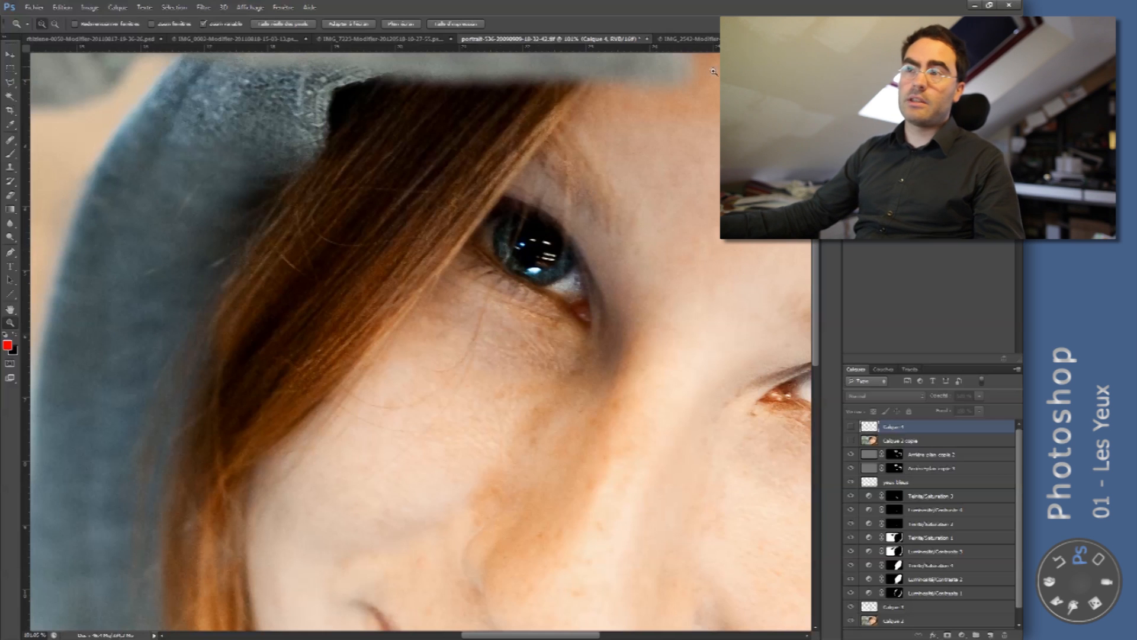
{"action": "left_click", "coordinate": [717, 39]}
{"action": "left_click_drag", "start_coordinate": [491, 211], "coordinate": [527, 217]}
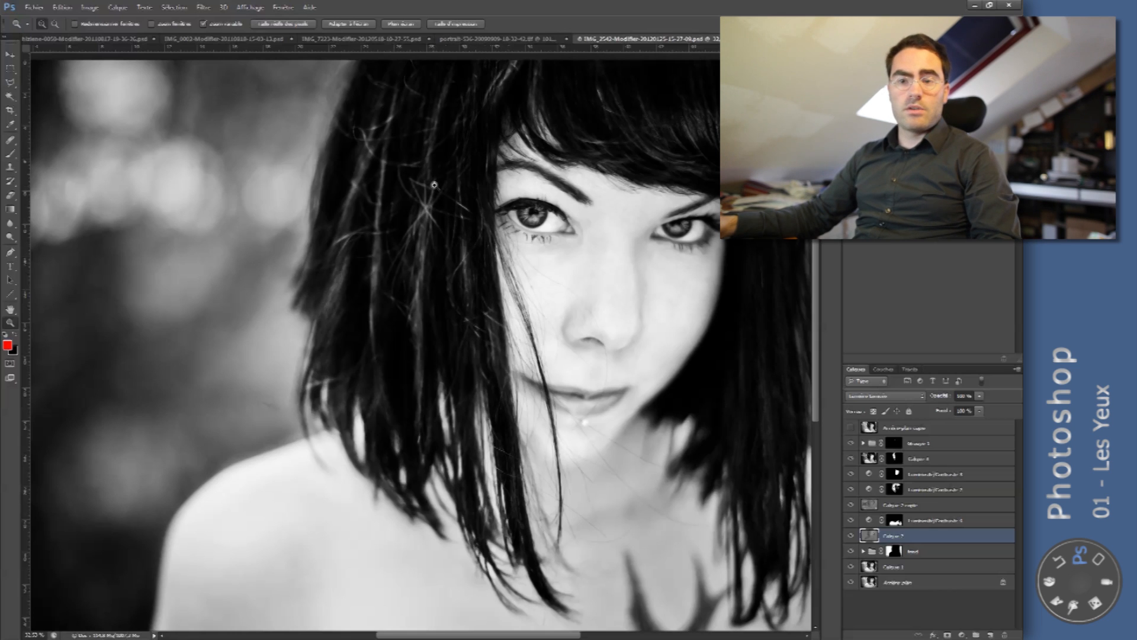
- Compare the short-haired woman's eyes with the full-image copy layer above Groupe 1 shown and hidden
{"action": "left_click", "coordinate": [188, 40]}
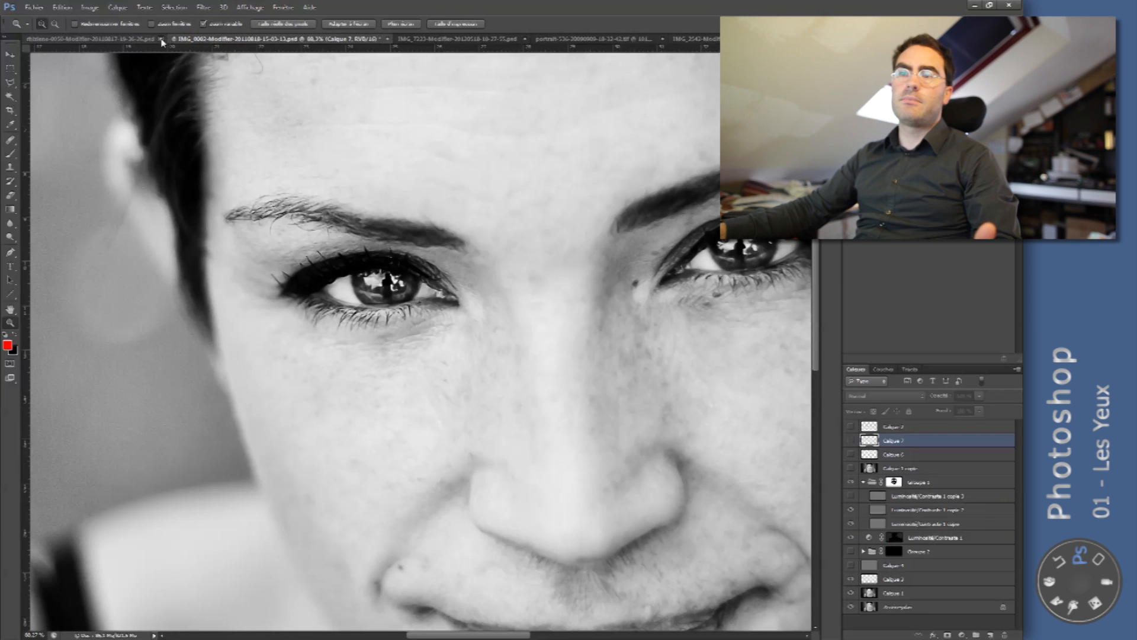
{"action": "left_click", "coordinate": [851, 468]}
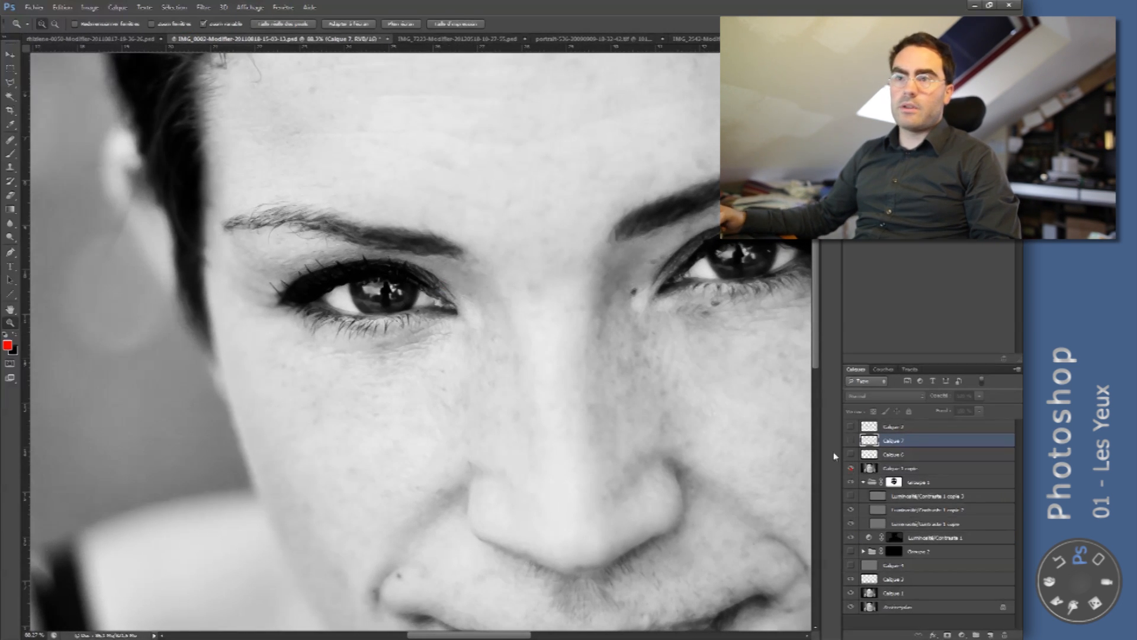
{"action": "left_click", "coordinate": [851, 469]}
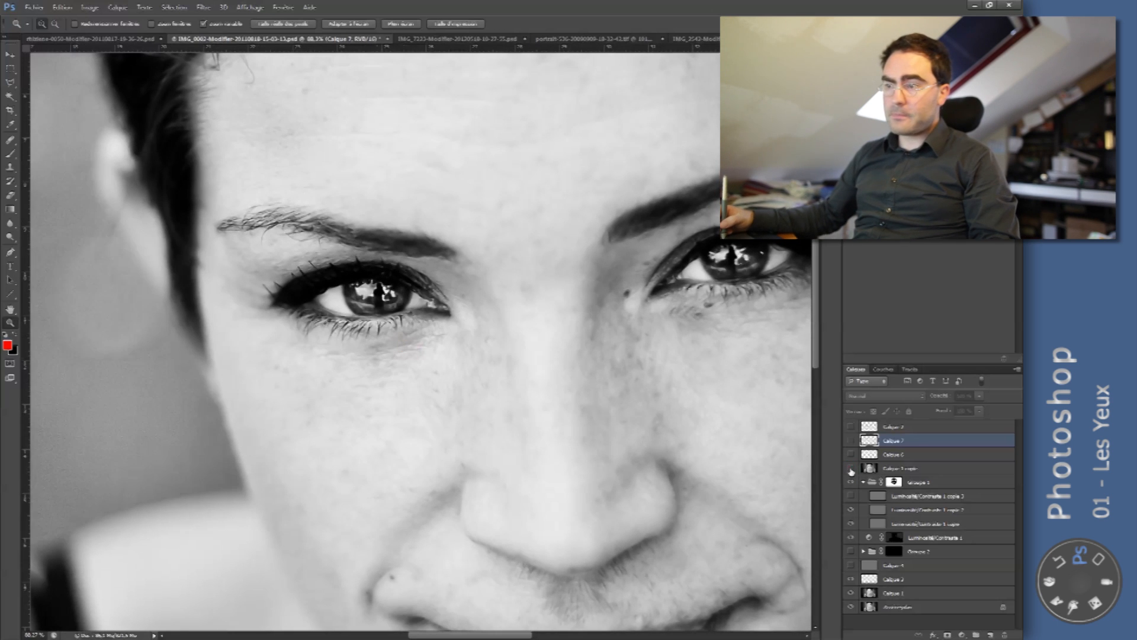
{"action": "left_click", "coordinate": [852, 469]}
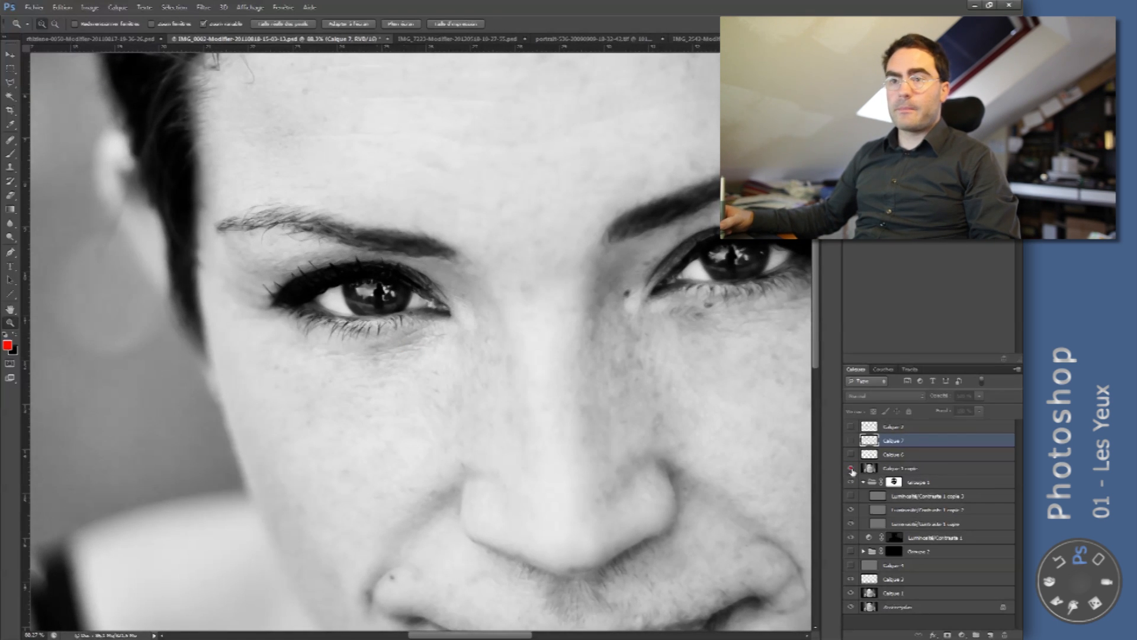
{"action": "left_click", "coordinate": [851, 469]}
- Close in on one eye, collapse and hide the Groupe 1 group, and hide the Luminosité/Contraste 1 layer
{"action": "left_click_drag", "start_coordinate": [373, 302], "coordinate": [385, 325]}
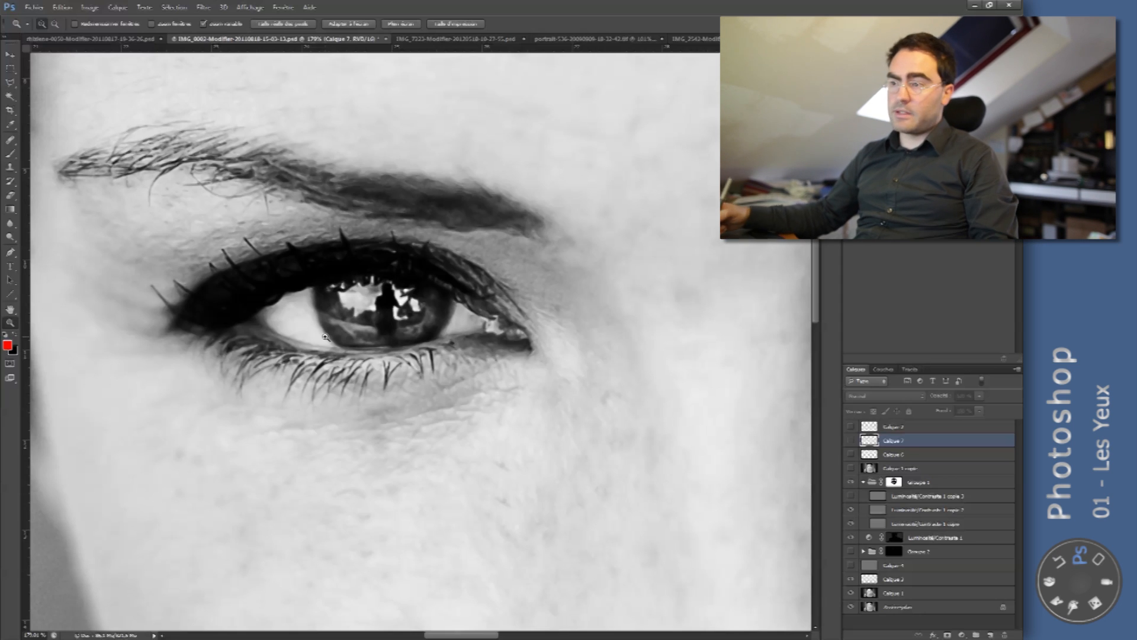
{"action": "left_click", "coordinate": [863, 482]}
{"action": "left_click", "coordinate": [851, 482]}
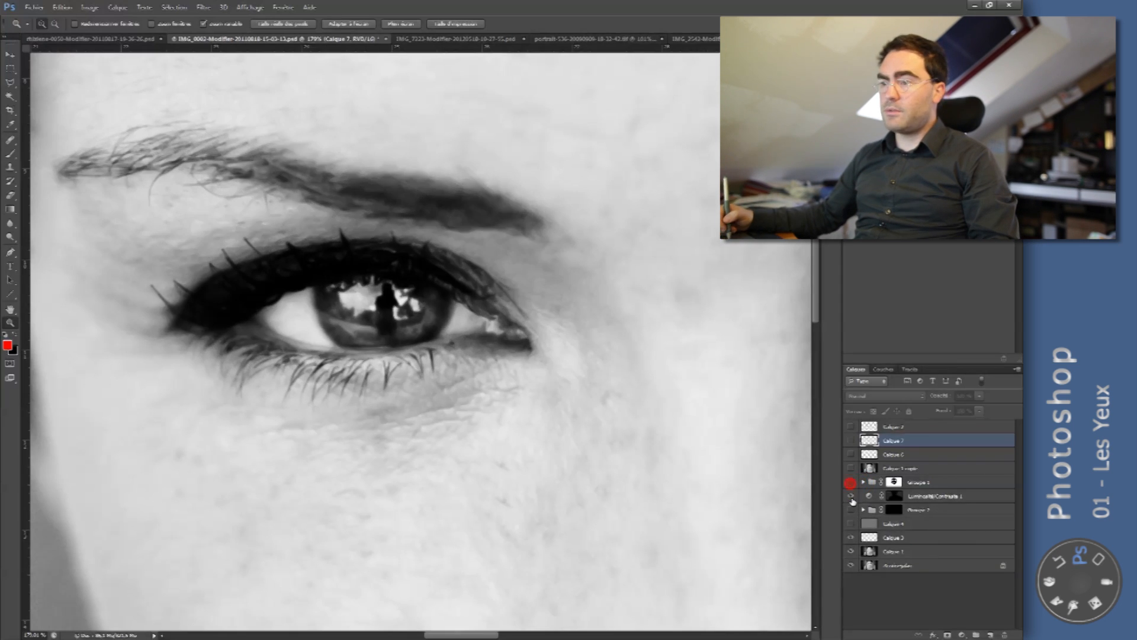
{"action": "left_click", "coordinate": [851, 495]}
- Delete the hidden group and the grey layer below Luminosité/Contraste 1, and add a new empty layer in their place
{"action": "left_click", "coordinate": [898, 537]}
{"action": "left_click", "coordinate": [903, 525]}
{"action": "left_click", "coordinate": [920, 512], "text": "shift"}
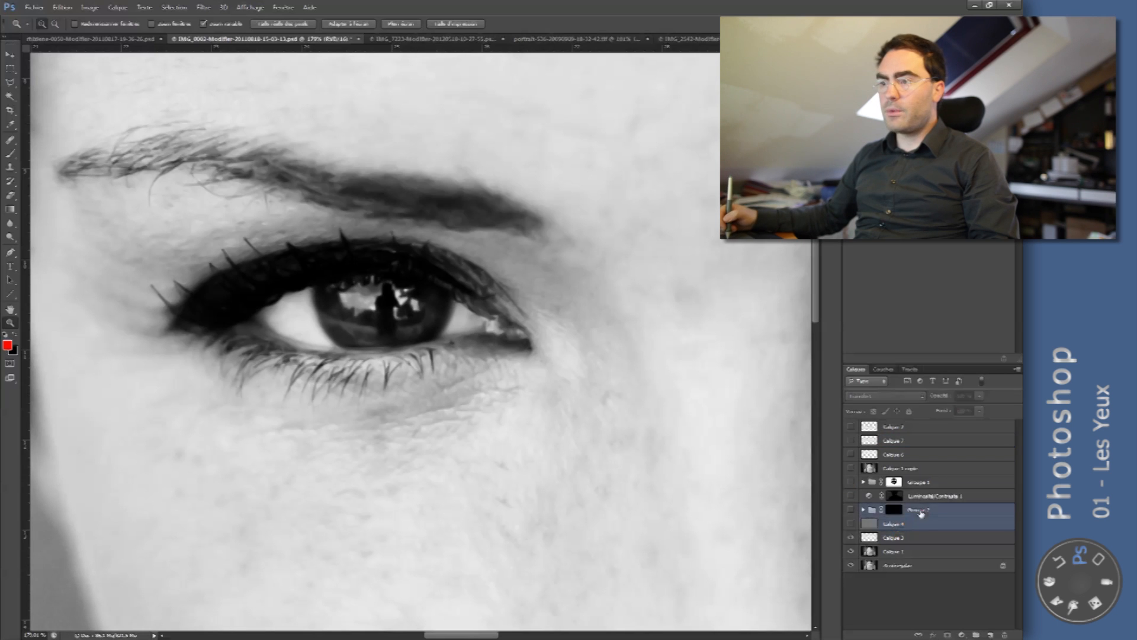
{"action": "key", "text": "Delete"}
{"action": "left_click", "coordinate": [989, 635]}
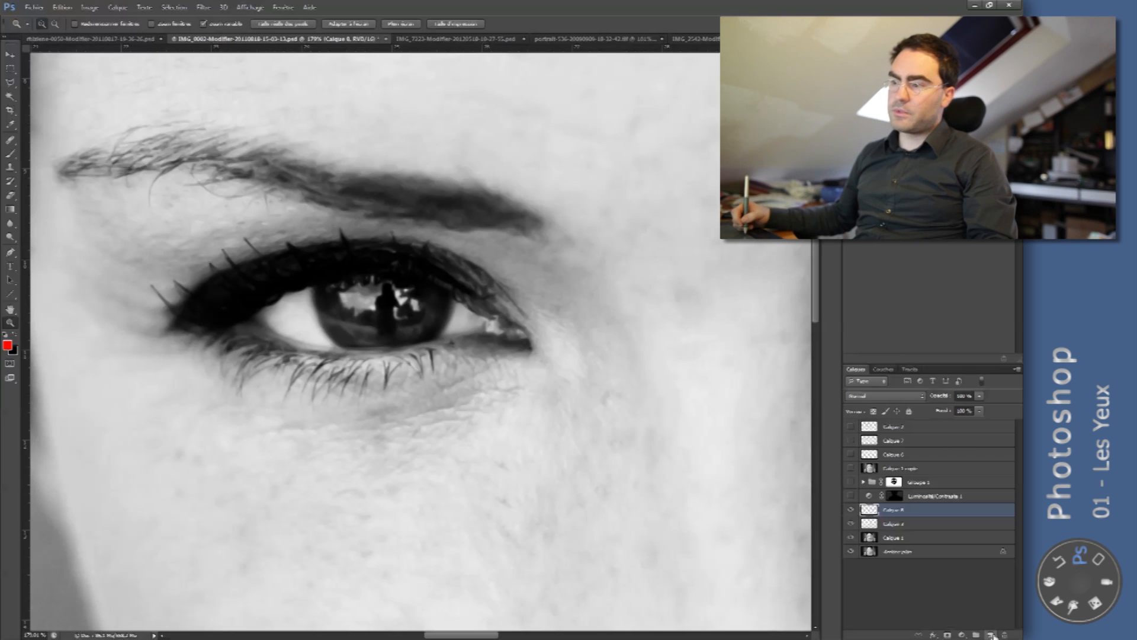
{"action": "left_click", "coordinate": [89, 8]}
{"action": "mouse_move", "coordinate": [117, 8]}
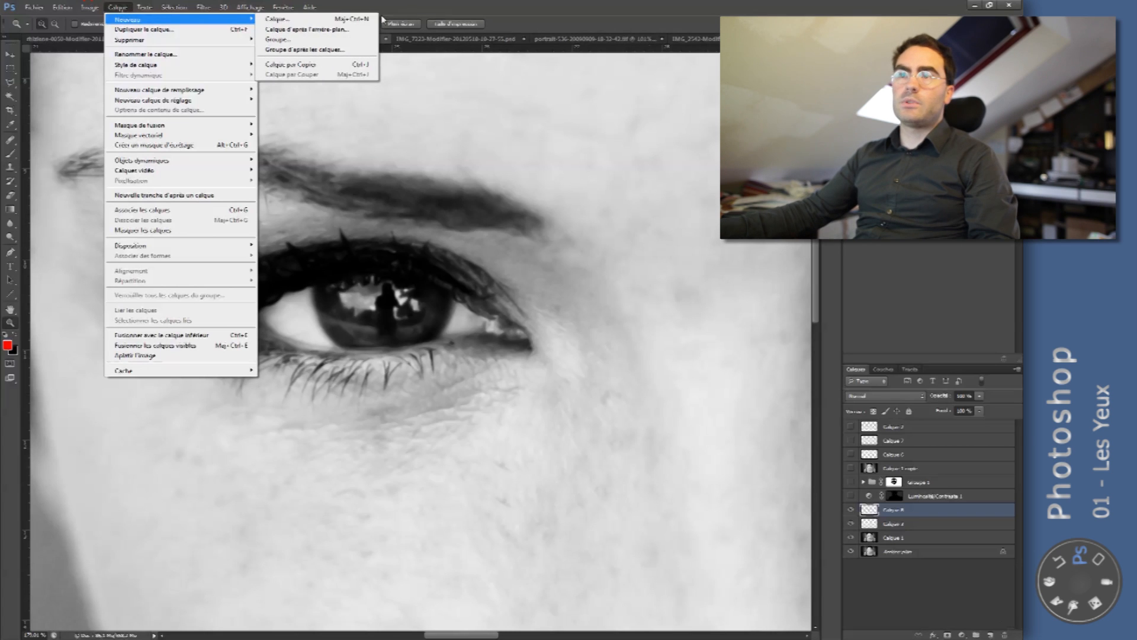
{"action": "left_click", "coordinate": [520, 19]}
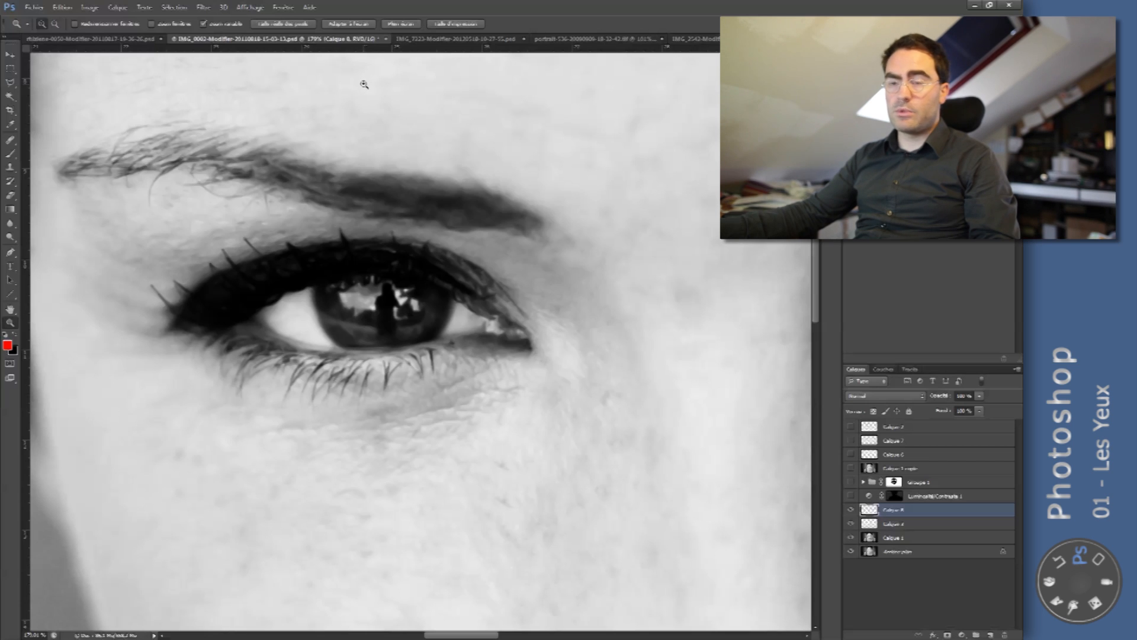
- Set the foreground colour to a neutral mid-grey with saturation 0 and brightness 50%
{"action": "left_click", "coordinate": [11, 346]}
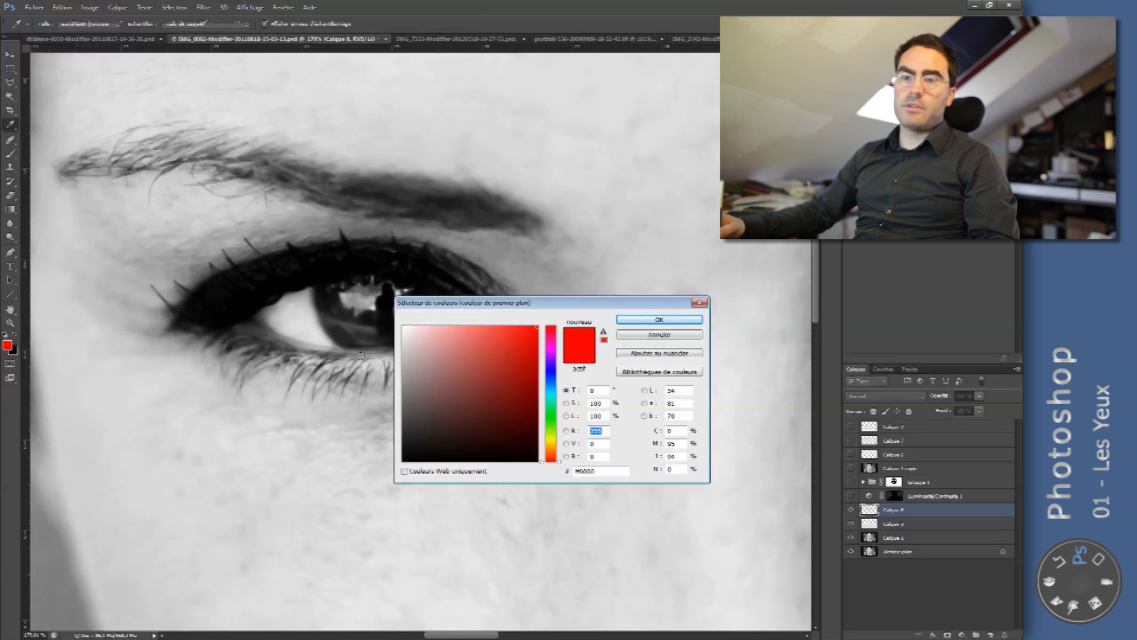
{"action": "double_click", "coordinate": [610, 403]}
{"action": "type", "text": "0"}
{"action": "key", "text": "Tab"}
{"action": "type", "text": "50"}
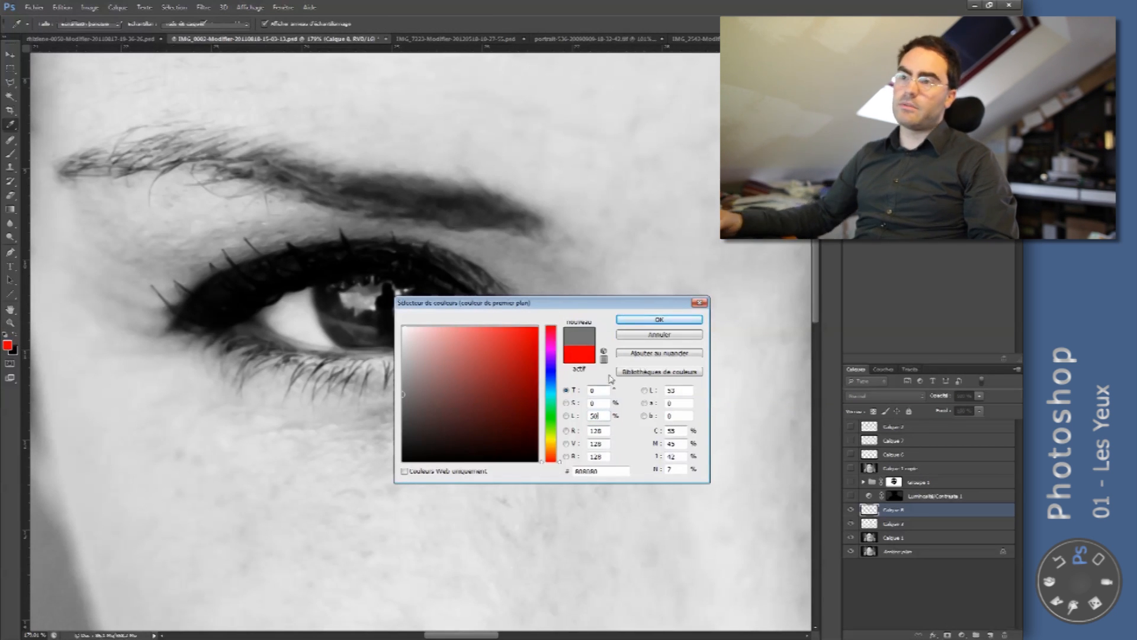
{"action": "left_click", "coordinate": [659, 319]}
{"action": "key", "text": "z"}
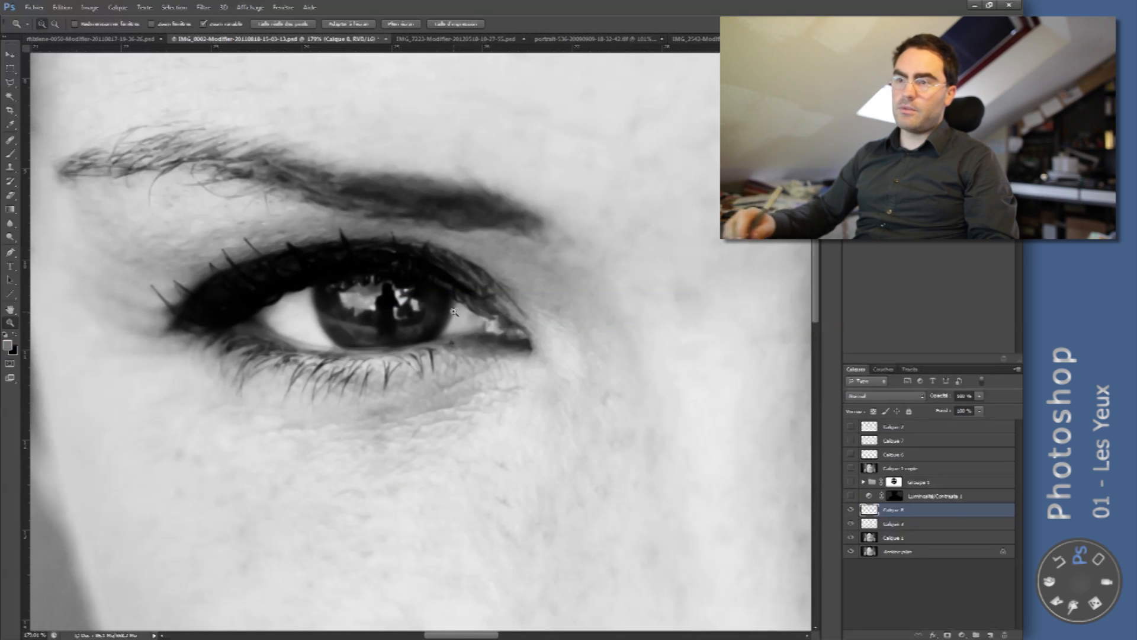
- Fill the new empty layer with the mid-grey foreground colour and set its blend mode to Lumière tamisée
{"action": "key", "text": "alt+BackSpace"}
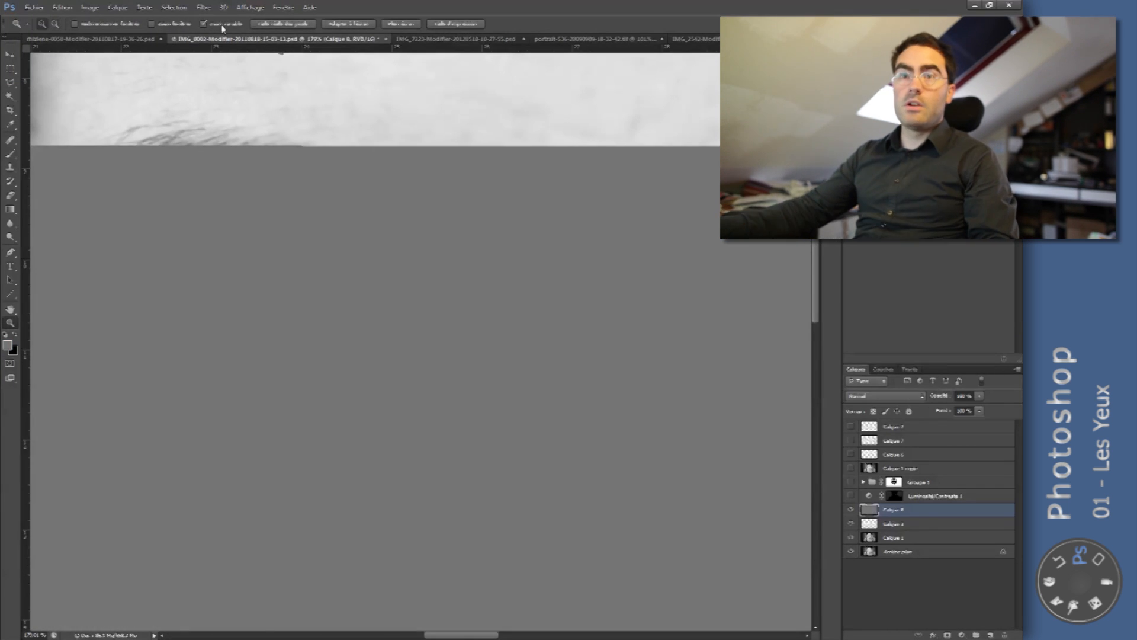
{"action": "left_click", "coordinate": [64, 7]}
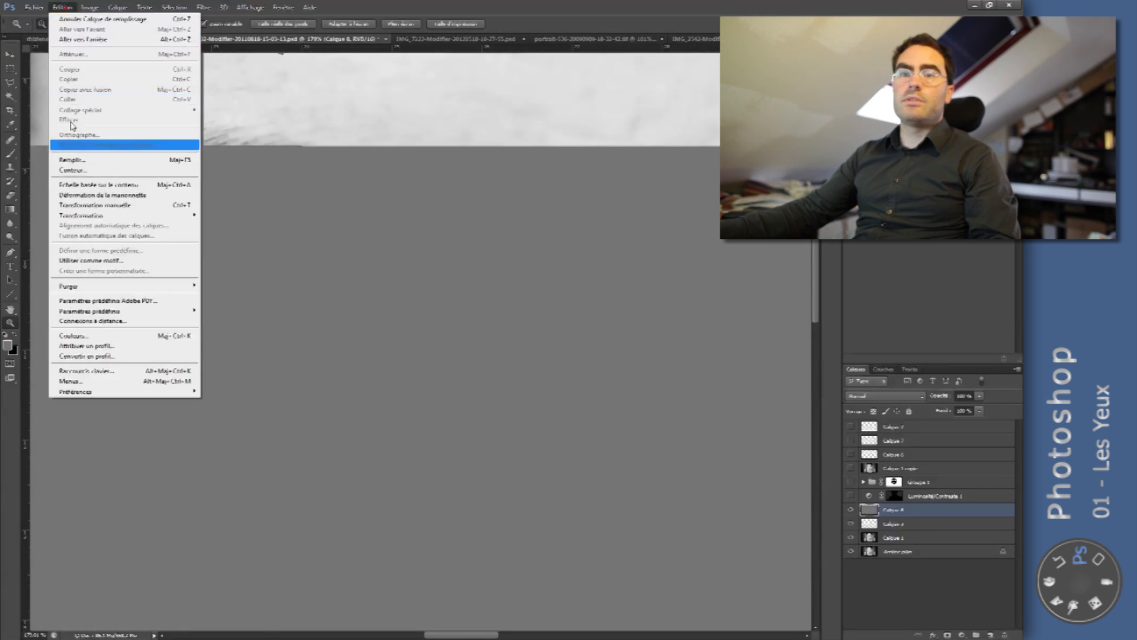
{"action": "left_click", "coordinate": [98, 164]}
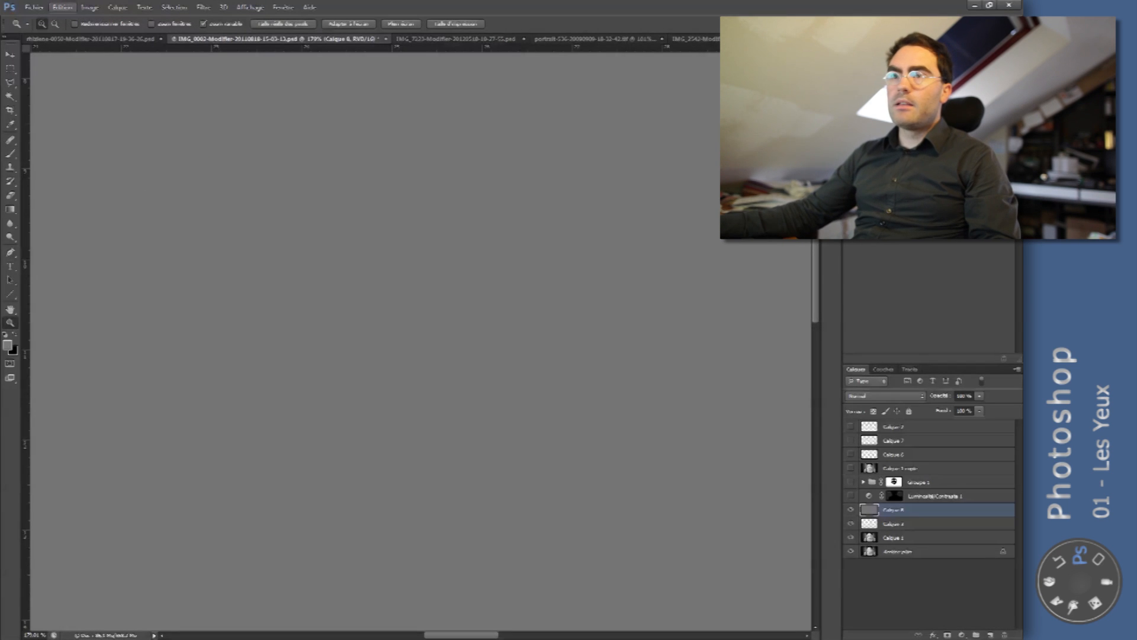
{"action": "left_click", "coordinate": [909, 396]}
{"action": "left_click", "coordinate": [874, 263]}
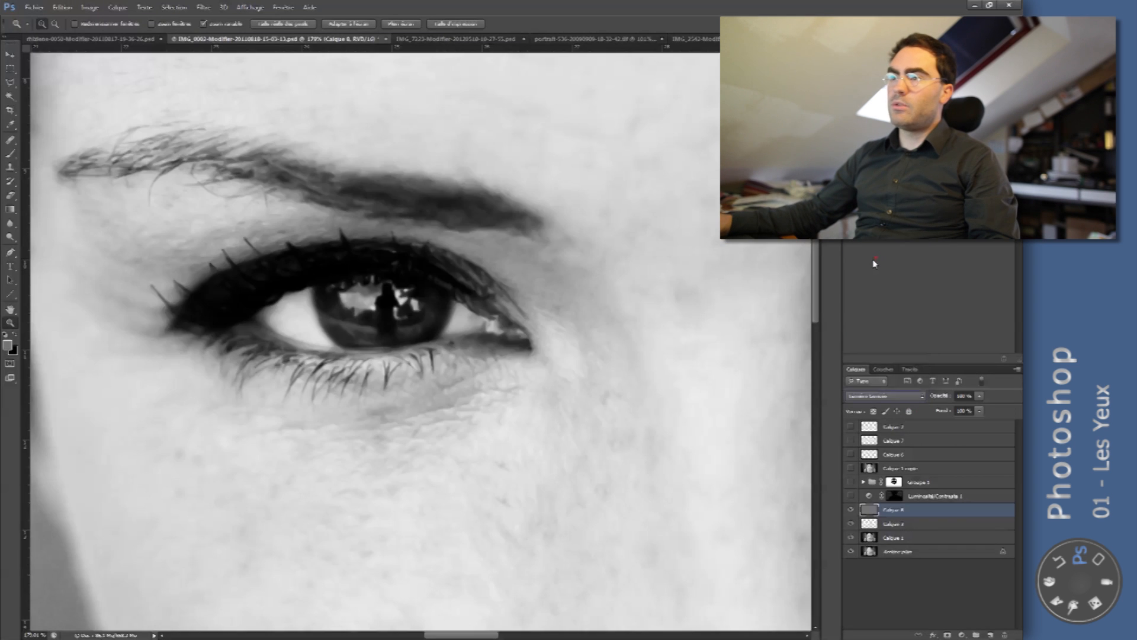
- Compare the whole portrait with the grey layer and the layer below it hidden and shown
{"action": "left_click_drag", "start_coordinate": [681, 284], "coordinate": [604, 291]}
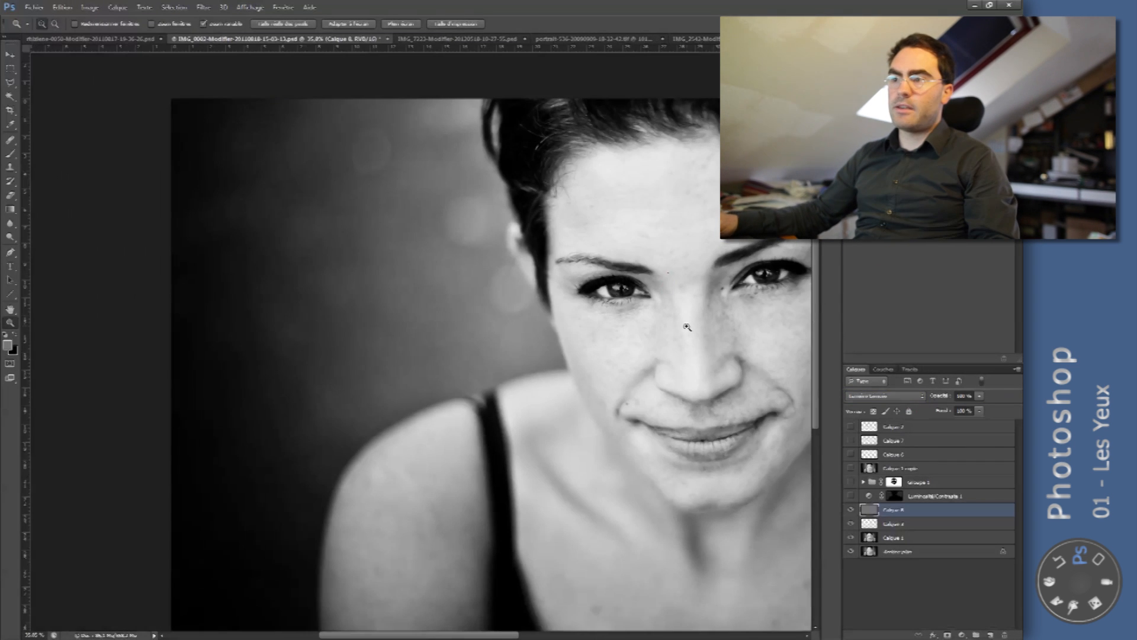
{"action": "left_click", "coordinate": [851, 524]}
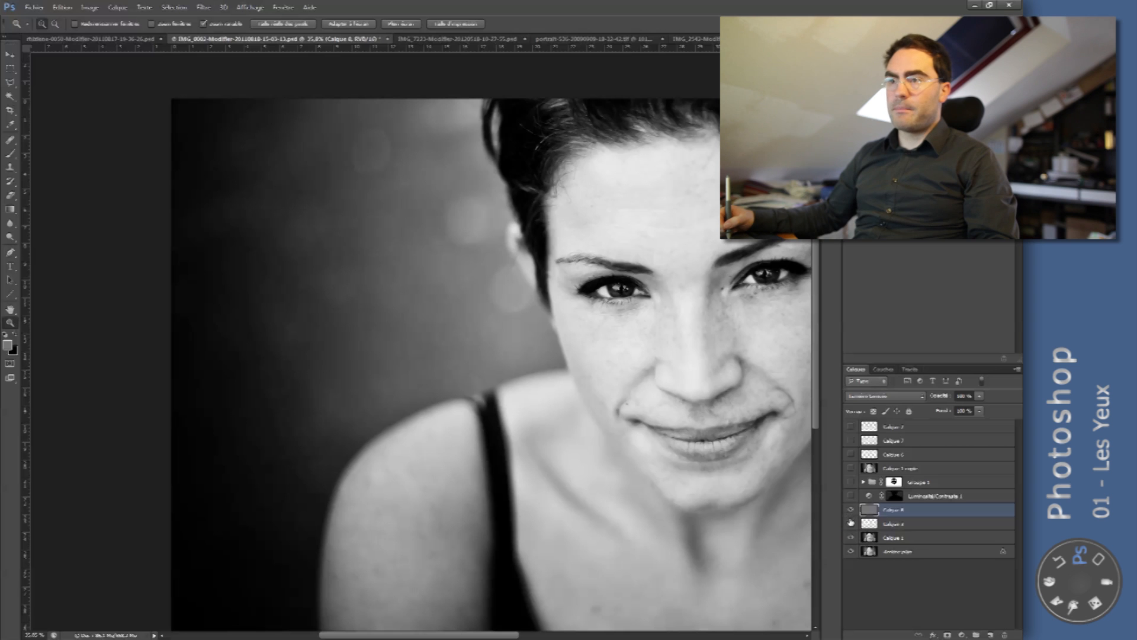
{"action": "left_click", "coordinate": [852, 510]}
{"action": "left_click", "coordinate": [852, 509]}
{"action": "left_click", "coordinate": [852, 509]}
{"action": "left_click", "coordinate": [852, 509]}
- Try black and white brush strokes across the forehead on the grey layer, then undo them
{"action": "mouse_move", "coordinate": [616, 278]}
{"action": "left_mouse_down"}
{"action": "mouse_move", "coordinate": [644, 309]}
{"action": "mouse_move", "coordinate": [626, 284]}
{"action": "left_mouse_up"}
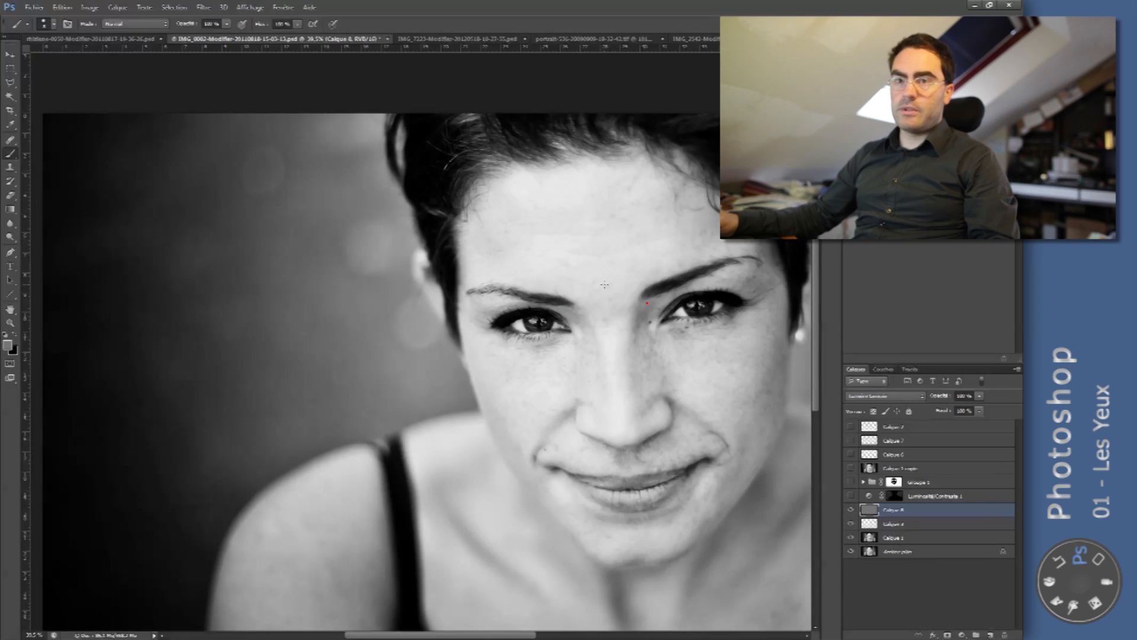
{"action": "right_click", "coordinate": [578, 278]}
{"action": "left_click", "coordinate": [634, 300]}
{"action": "left_click", "coordinate": [583, 239]}
{"action": "key", "text": "x"}
{"action": "mouse_move", "coordinate": [604, 203]}
{"action": "left_mouse_down"}
{"action": "mouse_move", "coordinate": [602, 219]}
{"action": "mouse_move", "coordinate": [563, 230]}
{"action": "mouse_move", "coordinate": [615, 226]}
{"action": "mouse_move", "coordinate": [596, 204]}
{"action": "mouse_move", "coordinate": [574, 213]}
{"action": "left_mouse_up"}
{"action": "key", "text": "x"}
{"action": "mouse_move", "coordinate": [574, 254]}
{"action": "left_mouse_down"}
{"action": "mouse_move", "coordinate": [513, 271]}
{"action": "mouse_move", "coordinate": [632, 263]}
{"action": "mouse_move", "coordinate": [554, 292]}
{"action": "left_mouse_up"}
{"action": "right_click", "coordinate": [604, 244]}
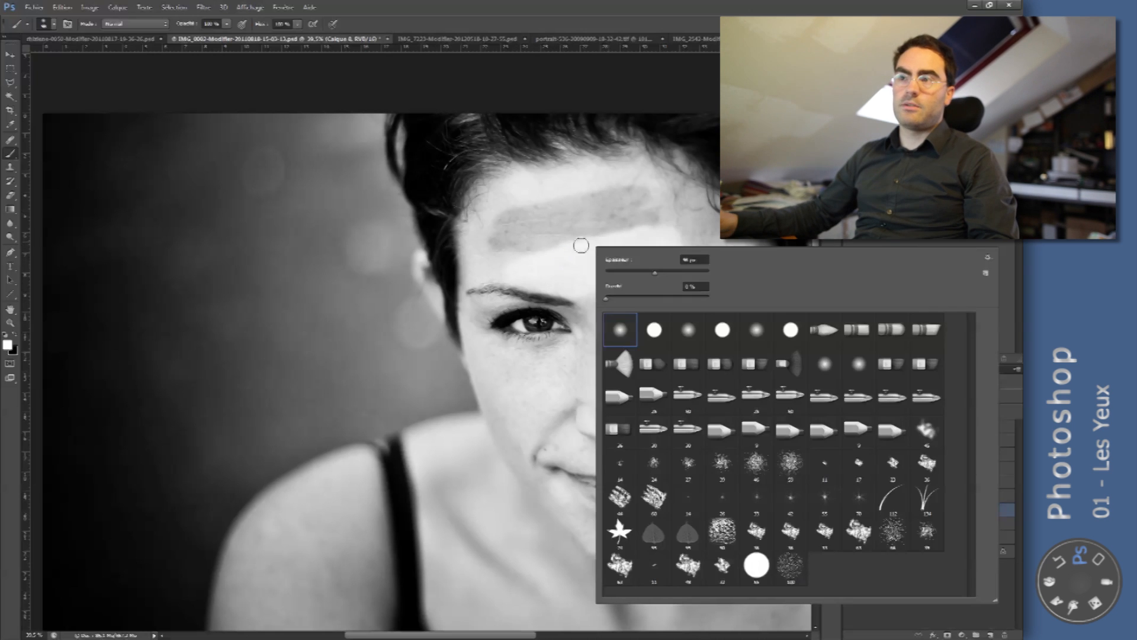
{"action": "key", "text": "Escape"}
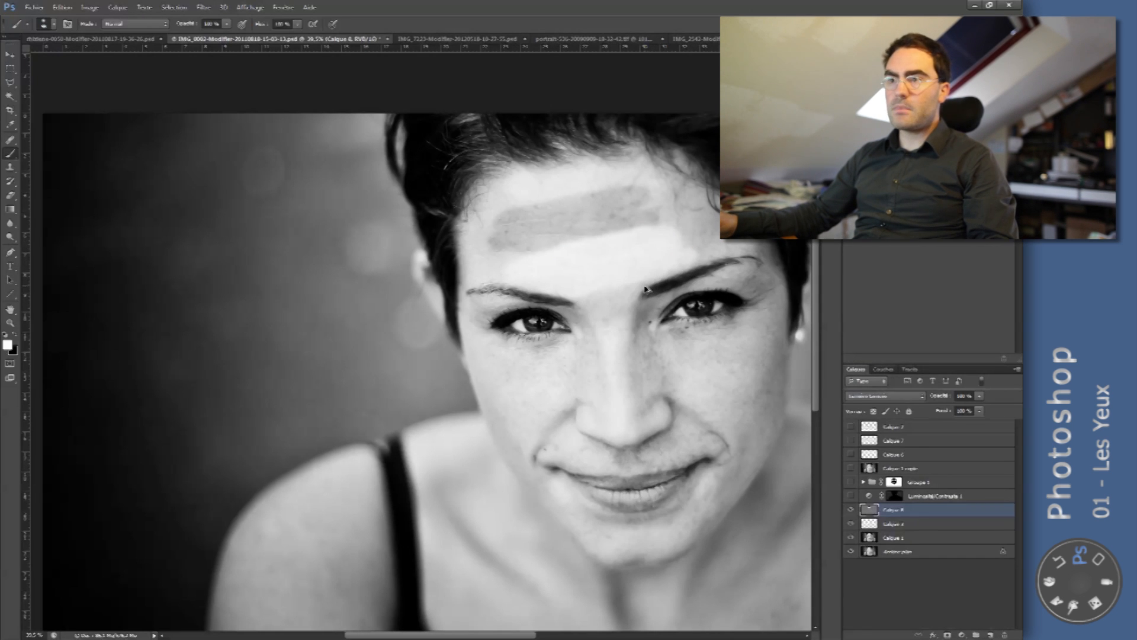
{"action": "key", "text": "ctrl+alt+z"}
{"action": "key", "text": "ctrl+alt+z"}
- Size the brush for painting inside the eye with the darker lashes and lower its flow
{"action": "key", "text": "alt+space"}
{"action": "mouse_move", "coordinate": [531, 317]}
{"action": "left_mouse_down"}
{"action": "mouse_move", "coordinate": [620, 340]}
{"action": "mouse_move", "coordinate": [559, 303]}
{"action": "left_mouse_up"}
{"action": "key", "text": "space"}
{"action": "right_click", "coordinate": [558, 302]}
{"action": "key", "text": "Escape"}
{"action": "left_click_drag", "start_coordinate": [621, 276], "coordinate": [550, 286]}
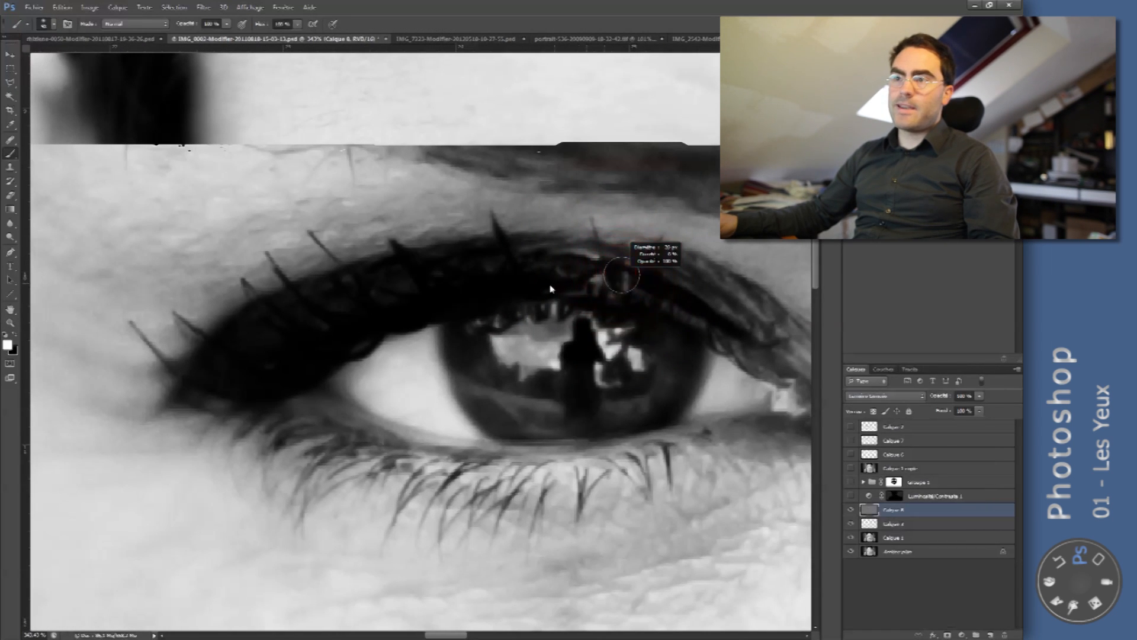
{"action": "key", "text": "space"}
{"action": "mouse_move", "coordinate": [549, 347]}
{"action": "left_mouse_down"}
{"action": "mouse_move", "coordinate": [522, 347]}
{"action": "mouse_move", "coordinate": [515, 326]}
{"action": "mouse_move", "coordinate": [518, 357]}
{"action": "left_mouse_up"}
{"action": "key", "text": "ctrl+z"}
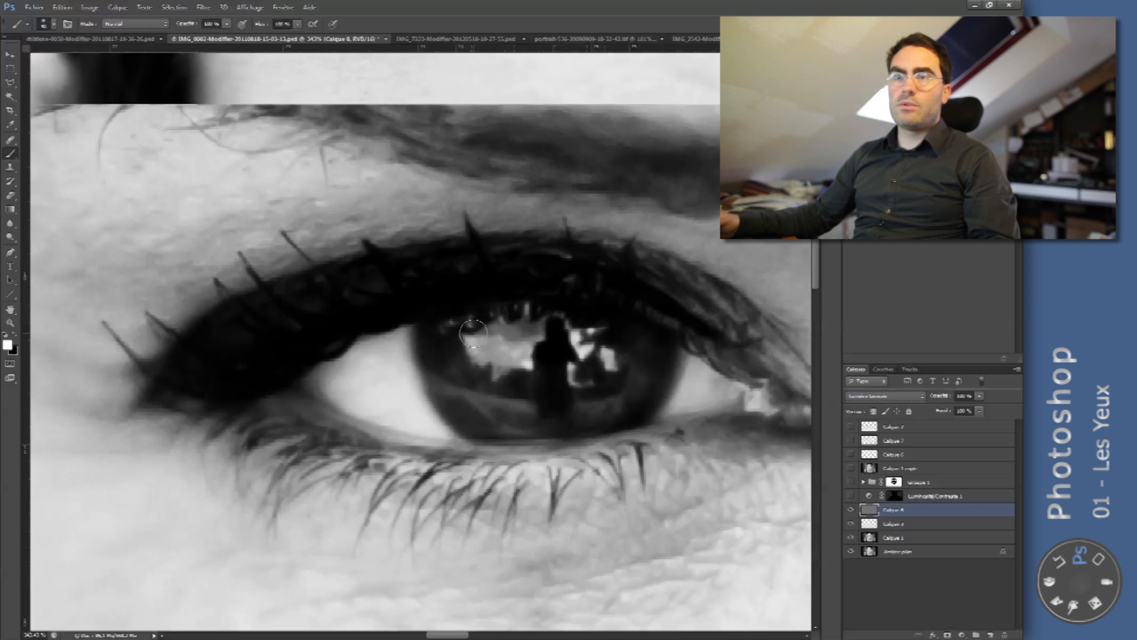
{"action": "key", "text": "shift+7"}
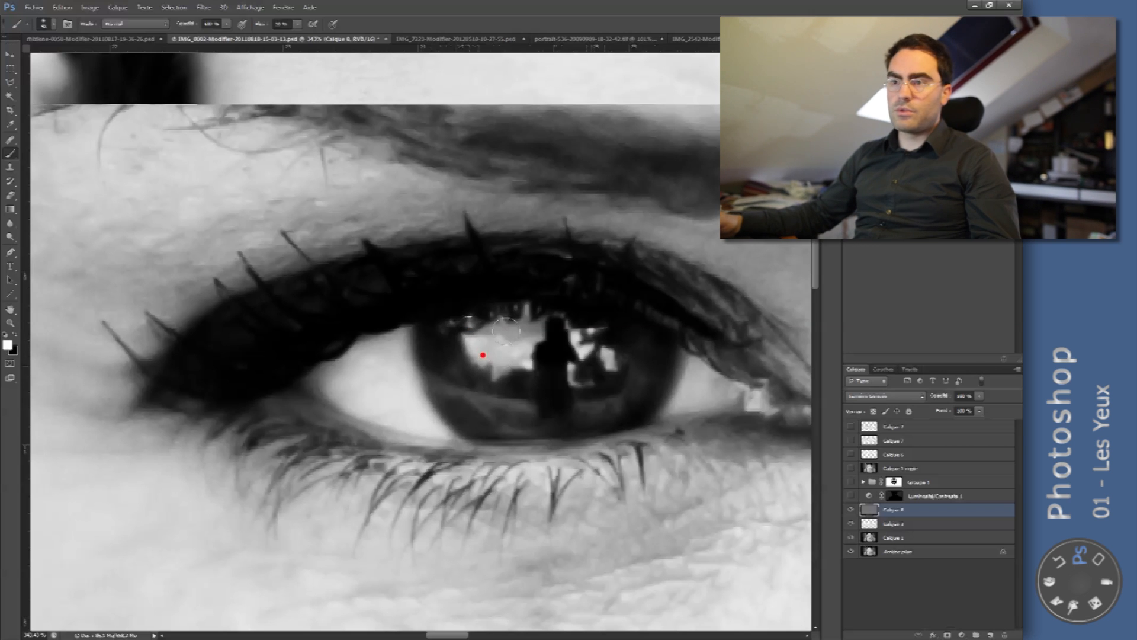
- With a smaller brush, lighten the iris reflections in white and darken the areas around them in black
{"action": "right_click", "coordinate": [609, 326]}
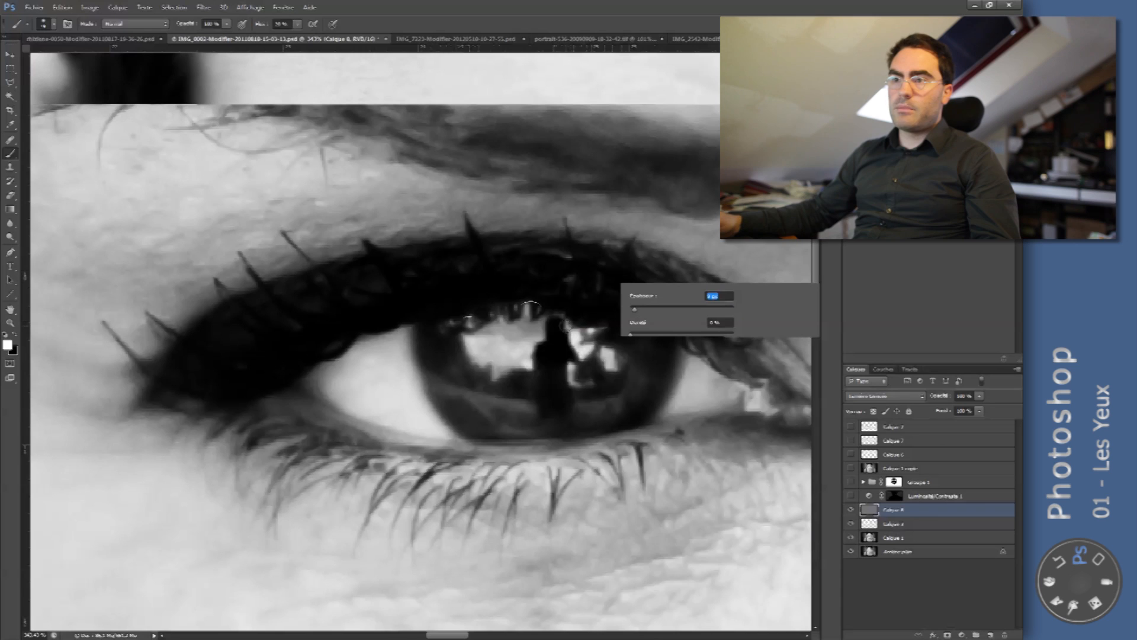
{"action": "left_click", "coordinate": [521, 329]}
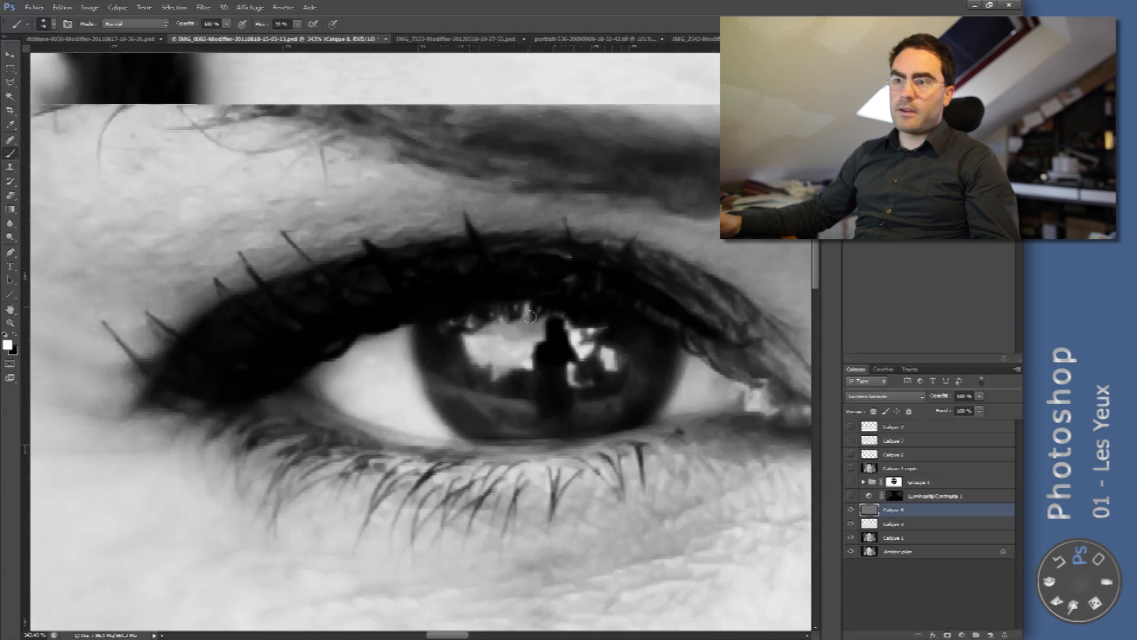
{"action": "key", "text": "x"}
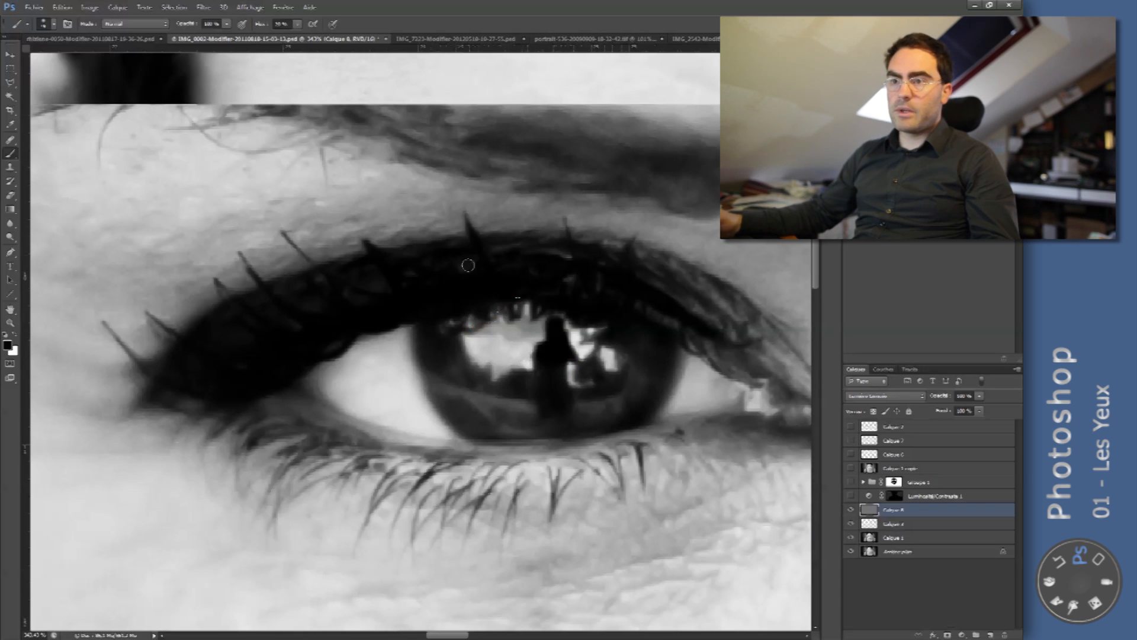
{"action": "left_click", "coordinate": [459, 359]}
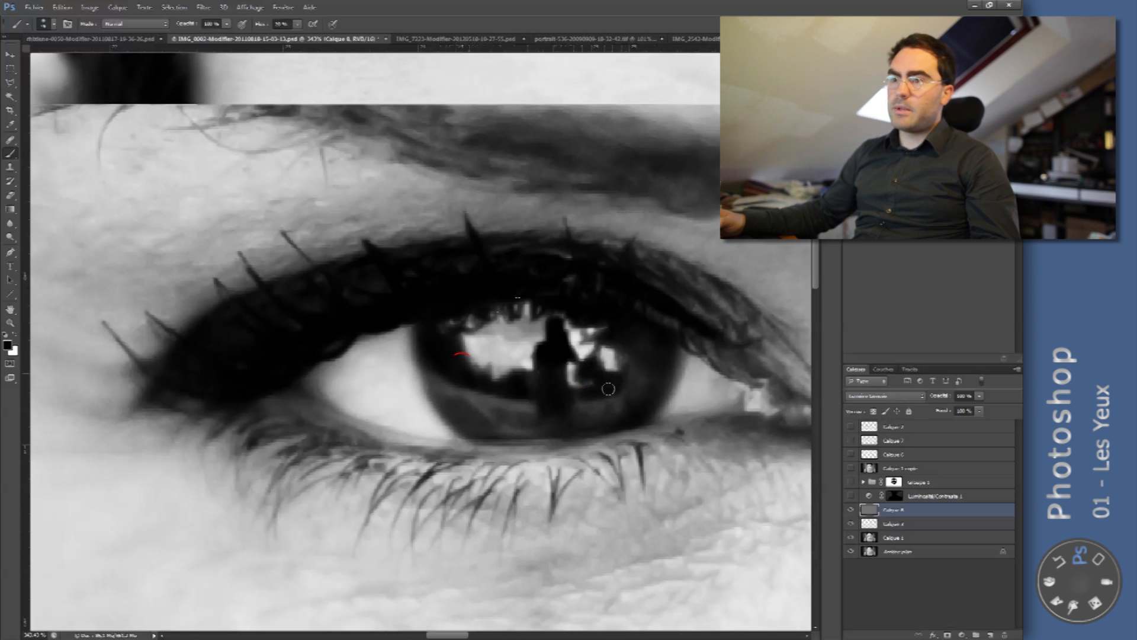
- Paint white strokes along the lower part of the iris and undo the last ones
{"action": "key", "text": "x"}
{"action": "left_click", "coordinate": [483, 408]}
{"action": "left_click_drag", "start_coordinate": [521, 412], "coordinate": [525, 410]}
{"action": "key", "text": "ctrl+alt+z"}
{"action": "key", "text": "ctrl+alt+z"}
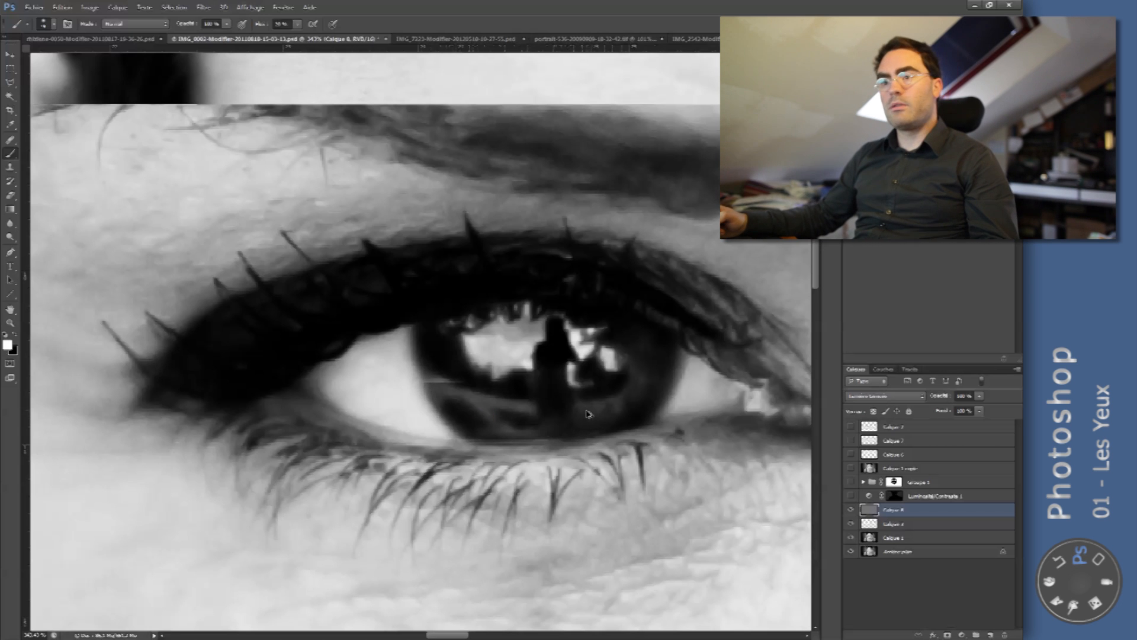
- Compare the retouched eye with the grey dodge-and-burn layer hidden and shown
{"action": "key", "text": "z"}
{"action": "left_click_drag", "start_coordinate": [633, 340], "coordinate": [560, 343]}
{"action": "left_click", "coordinate": [851, 511]}
{"action": "left_click", "coordinate": [851, 510]}
{"action": "left_click", "coordinate": [851, 511]}
{"action": "left_click", "coordinate": [852, 510]}
{"action": "left_click", "coordinate": [851, 511]}
{"action": "left_click", "coordinate": [852, 511]}
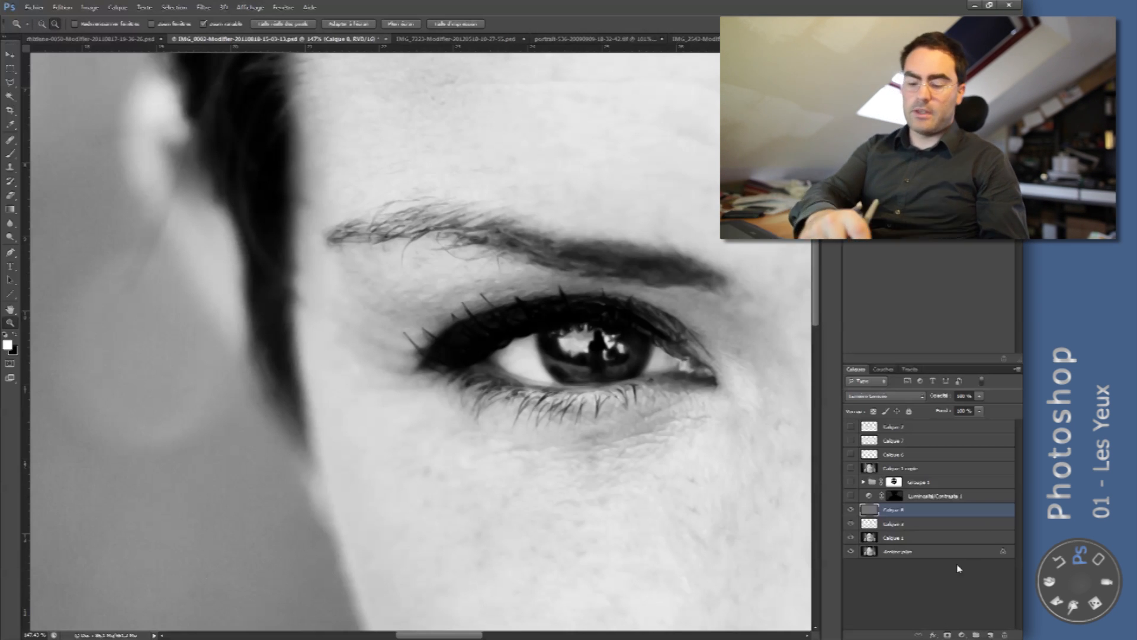
- Stamp all visible layers into a new layer and apply a Passe-haut filter with a small radius to it
{"action": "key", "text": "ctrl+alt+shift+e"}
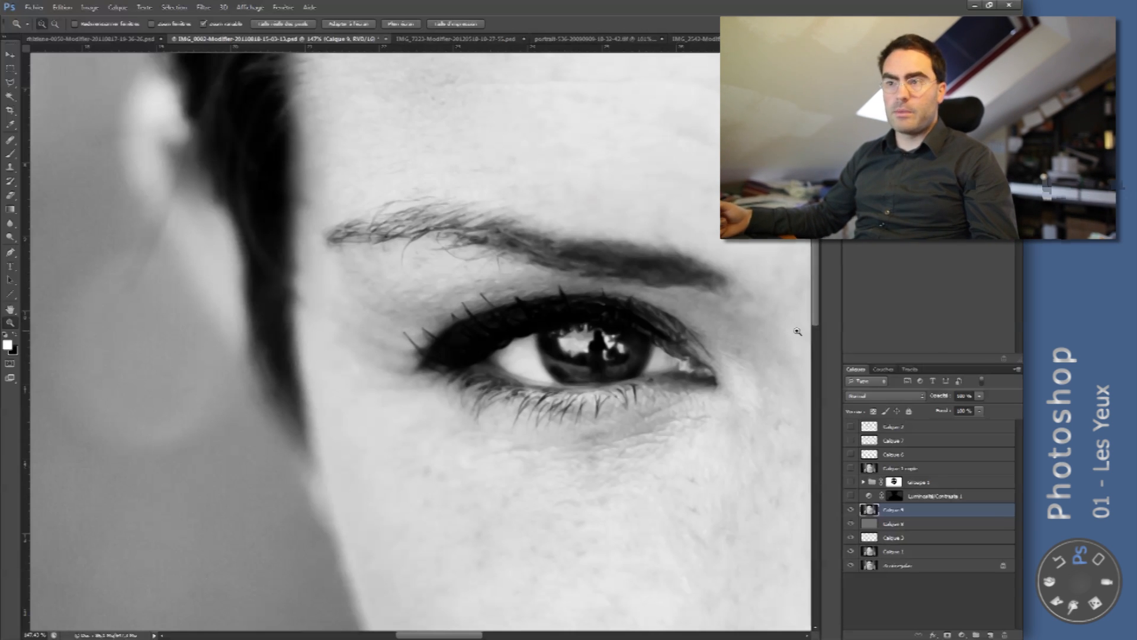
{"action": "left_click", "coordinate": [205, 7]}
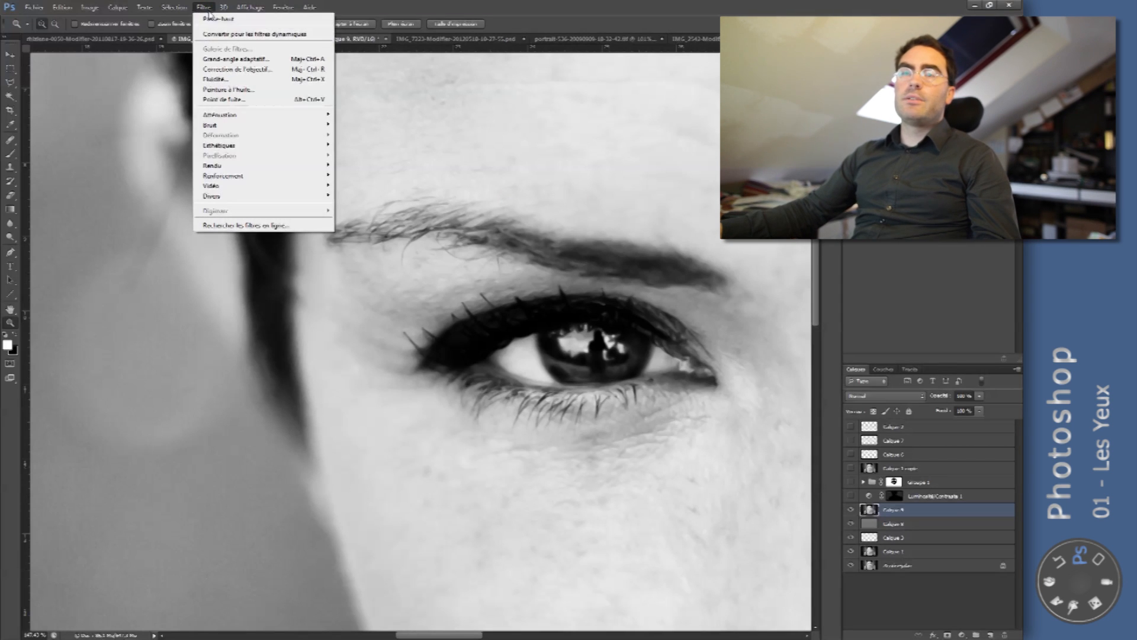
{"action": "left_click", "coordinate": [241, 193]}
{"action": "left_click", "coordinate": [167, 226]}
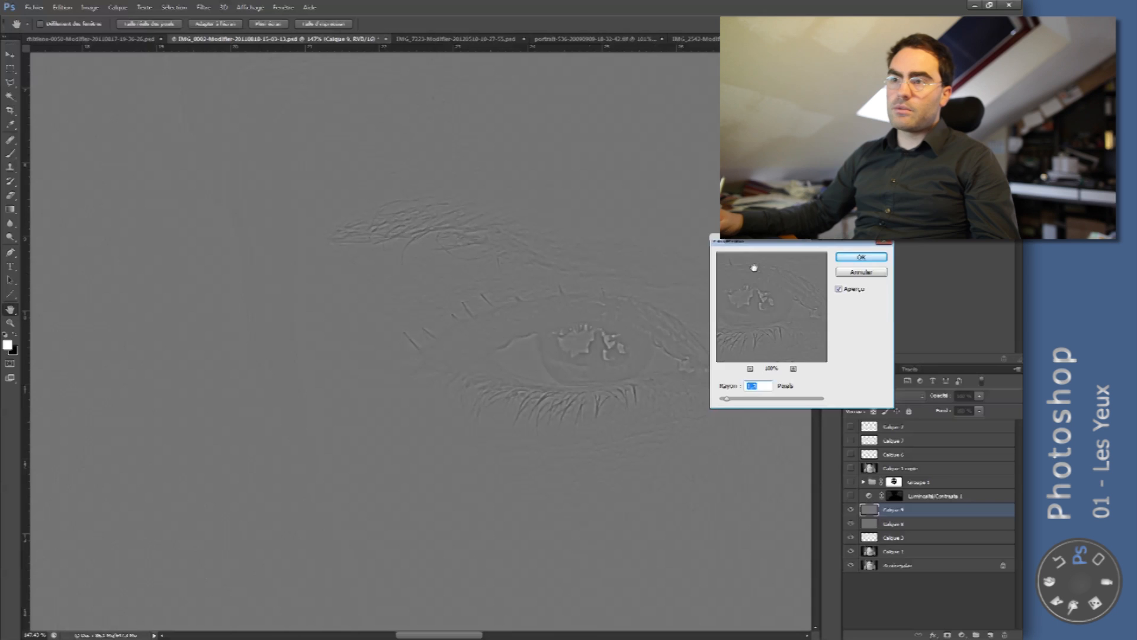
{"action": "left_click_drag", "start_coordinate": [728, 247], "coordinate": [772, 244]}
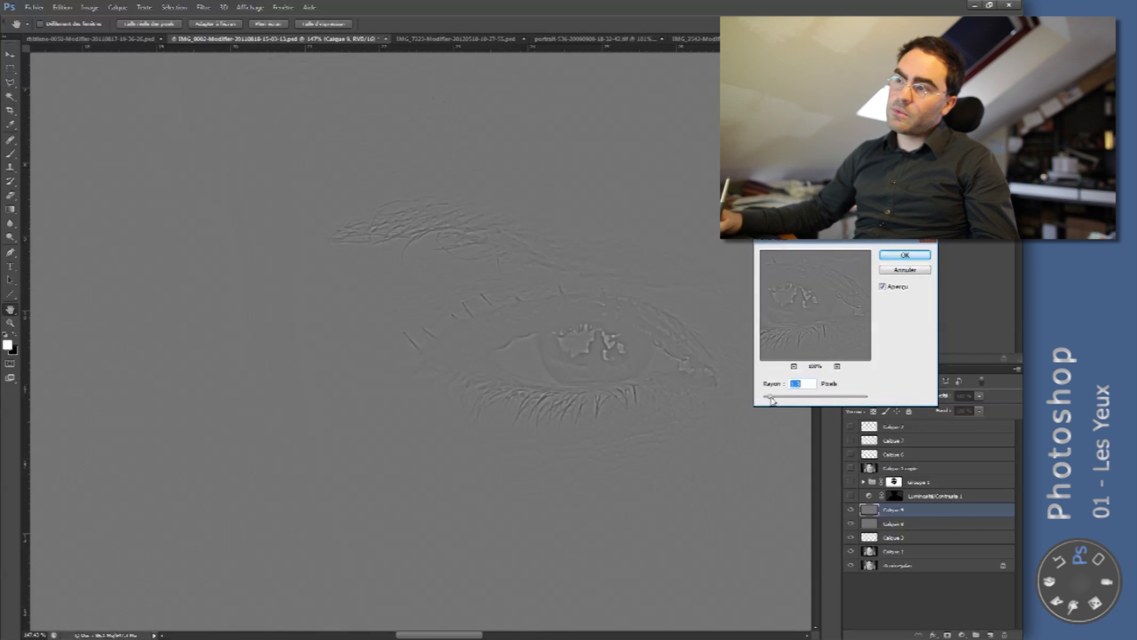
{"action": "left_click_drag", "start_coordinate": [771, 401], "coordinate": [771, 400]}
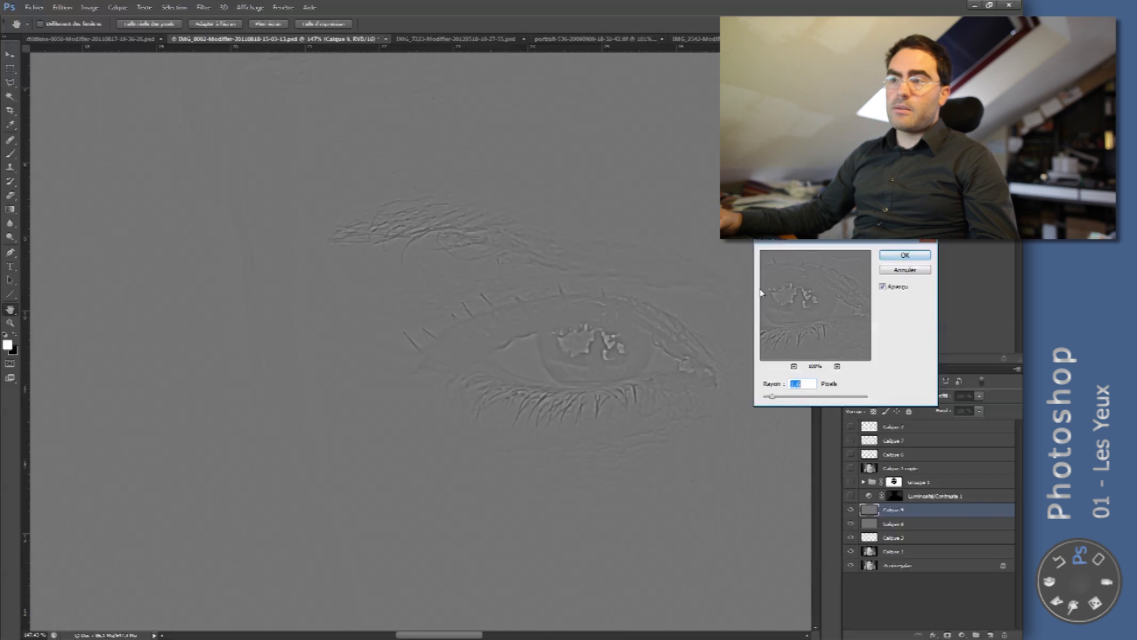
{"action": "left_click", "coordinate": [913, 257]}
- Set the filtered layer's blend mode to Incrustation and compare the eye with that layer hidden and shown
{"action": "left_click", "coordinate": [900, 397]}
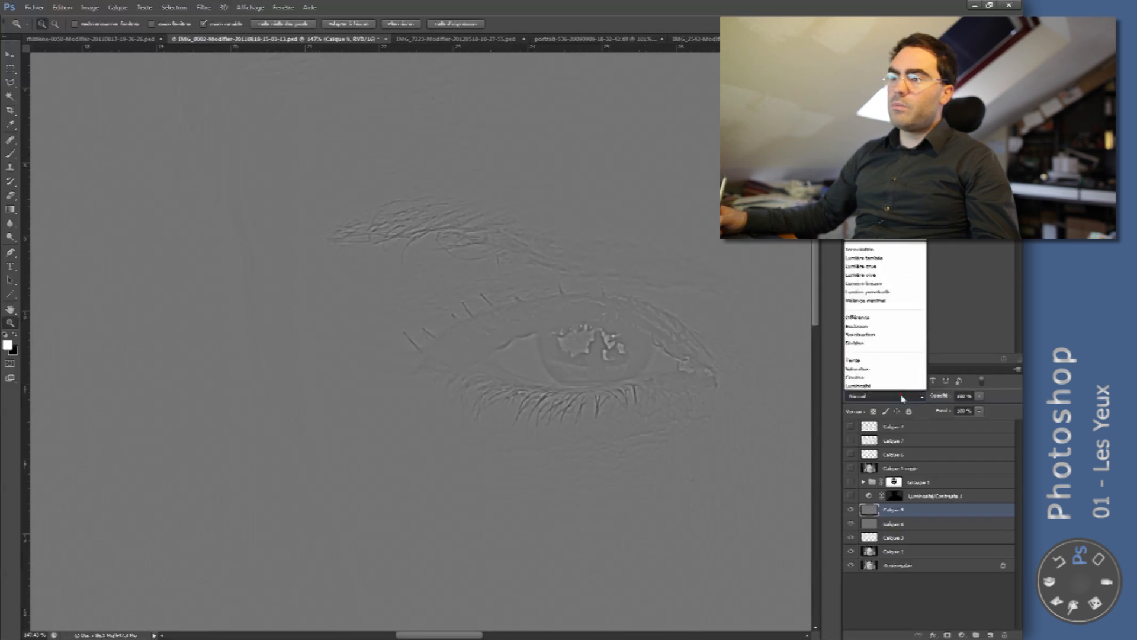
{"action": "left_click", "coordinate": [883, 249]}
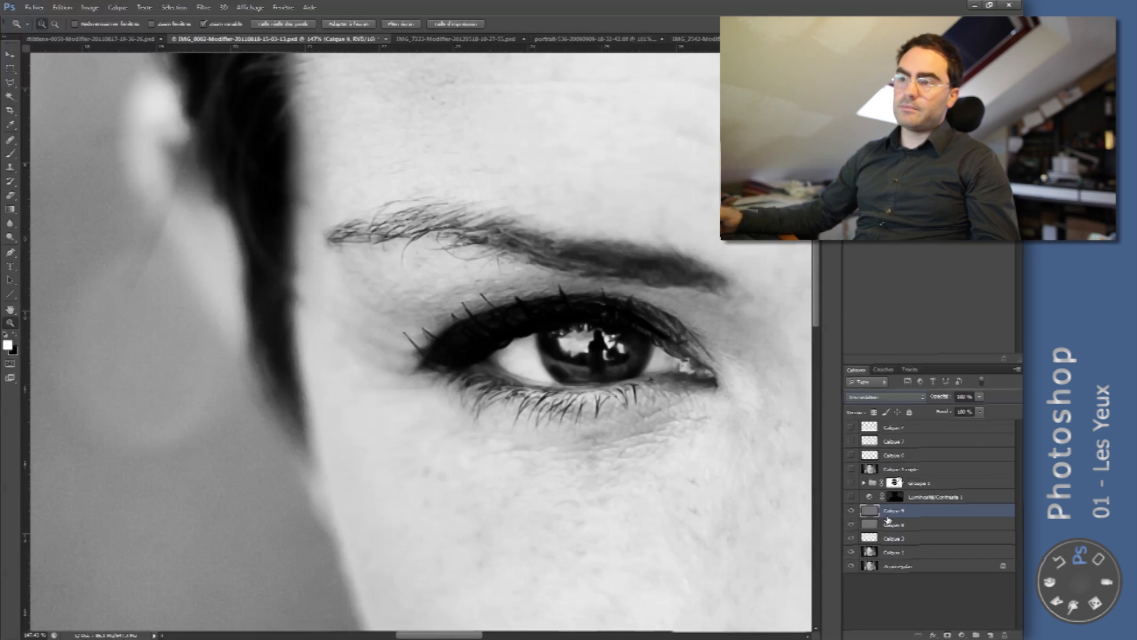
{"action": "left_click", "coordinate": [852, 512]}
{"action": "left_click", "coordinate": [852, 511]}
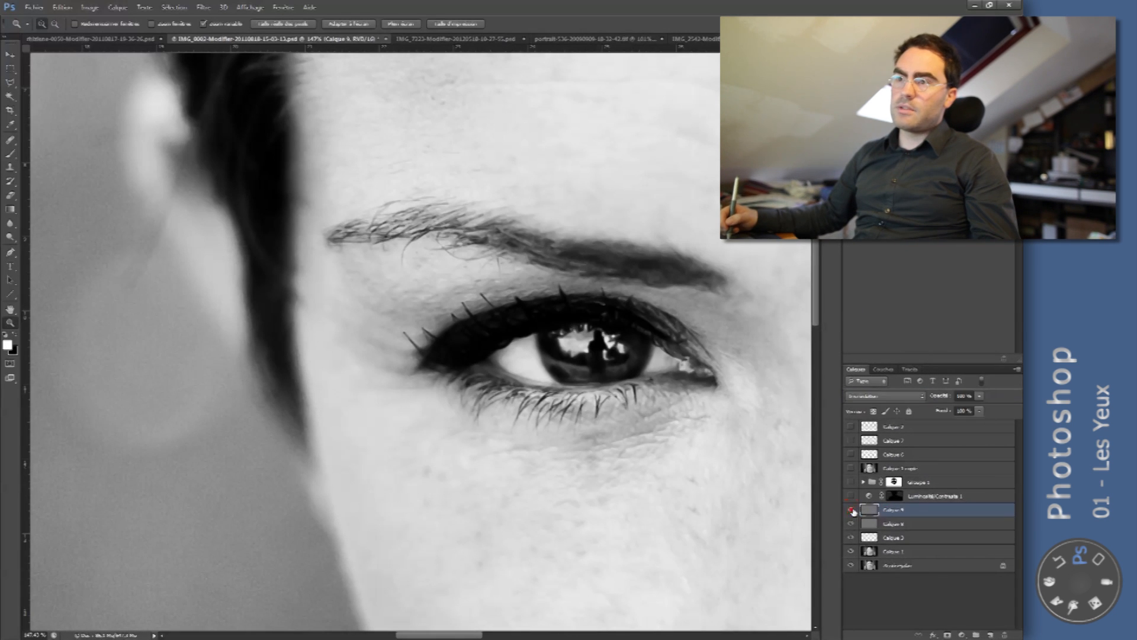
{"action": "left_click", "coordinate": [851, 512]}
{"action": "left_click", "coordinate": [851, 511]}
{"action": "left_click", "coordinate": [851, 512]}
{"action": "left_click", "coordinate": [851, 512]}
{"action": "left_click", "coordinate": [849, 510]}
{"action": "left_click", "coordinate": [849, 510]}
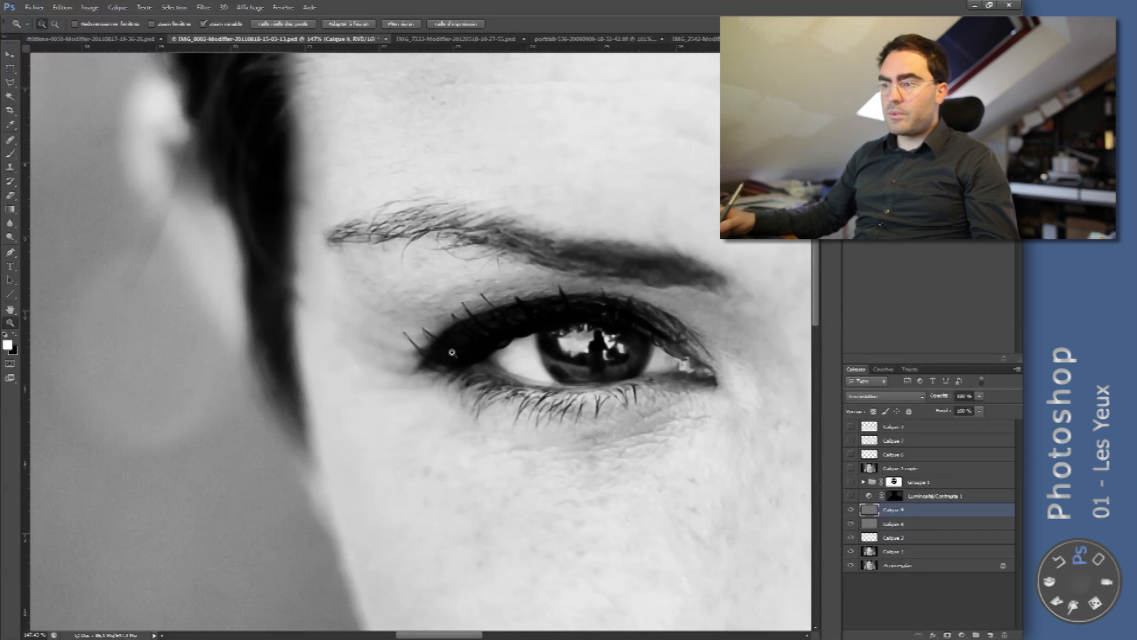
- Duplicate the Passe-haut layer twice and group the three sharpening layers together
{"action": "key", "text": "ctrl+j"}
{"action": "key", "text": "ctrl+j"}
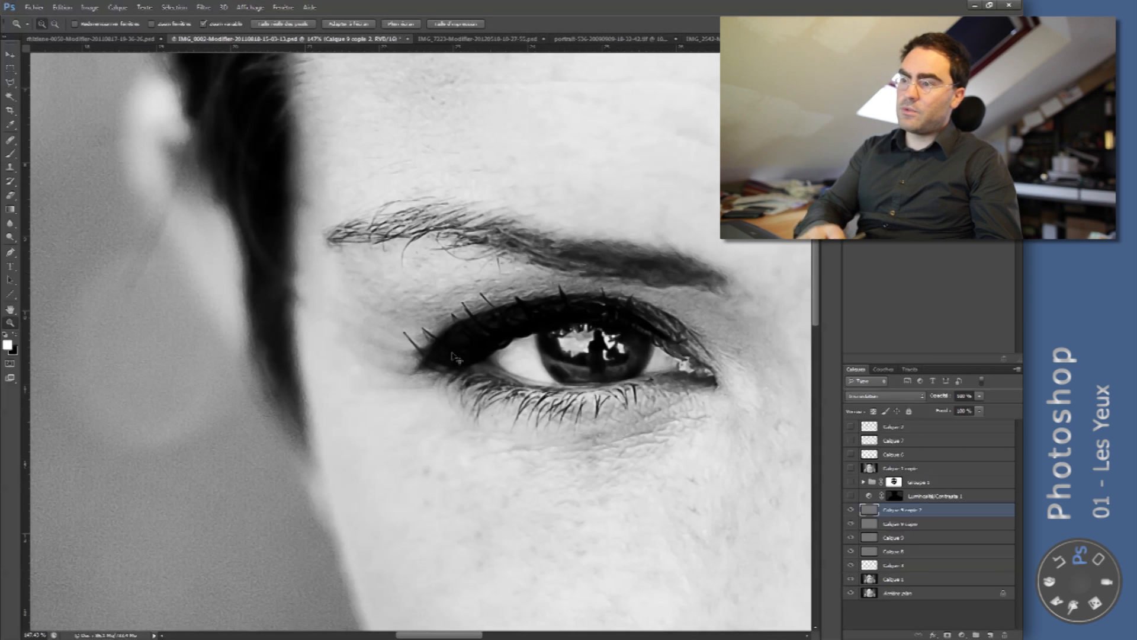
{"action": "left_click", "coordinate": [897, 535], "text": "shift"}
{"action": "key", "text": "ctrl+g"}
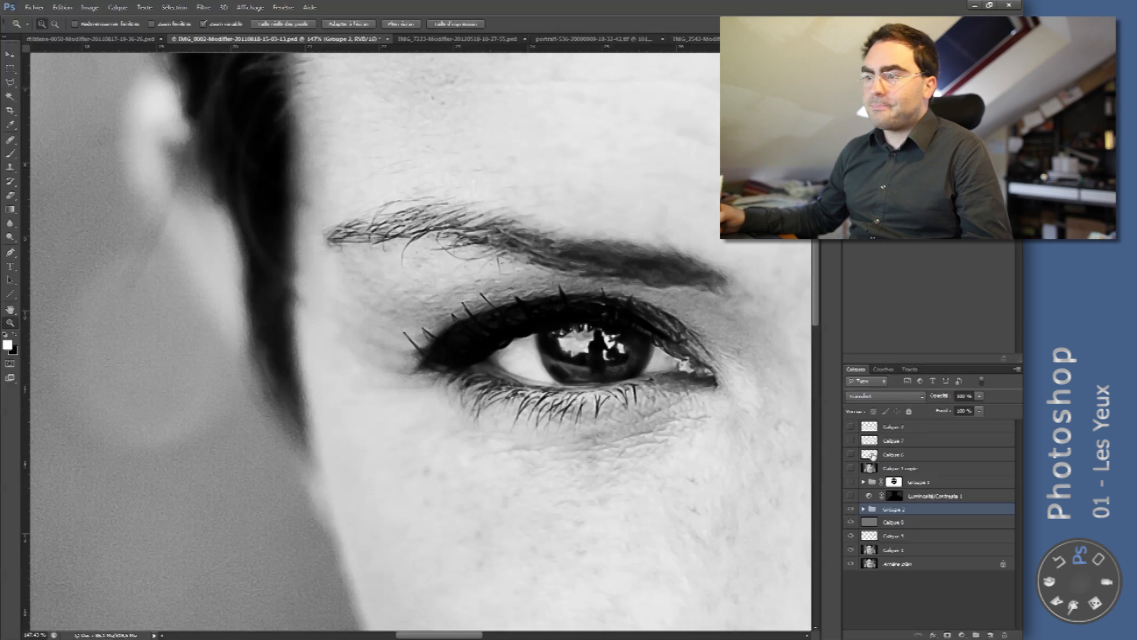
- Compare the eye with the sharpening group hidden and shown, and add a white layer mask to the group
{"action": "left_click", "coordinate": [850, 509]}
{"action": "left_click", "coordinate": [850, 510]}
{"action": "left_click", "coordinate": [850, 509]}
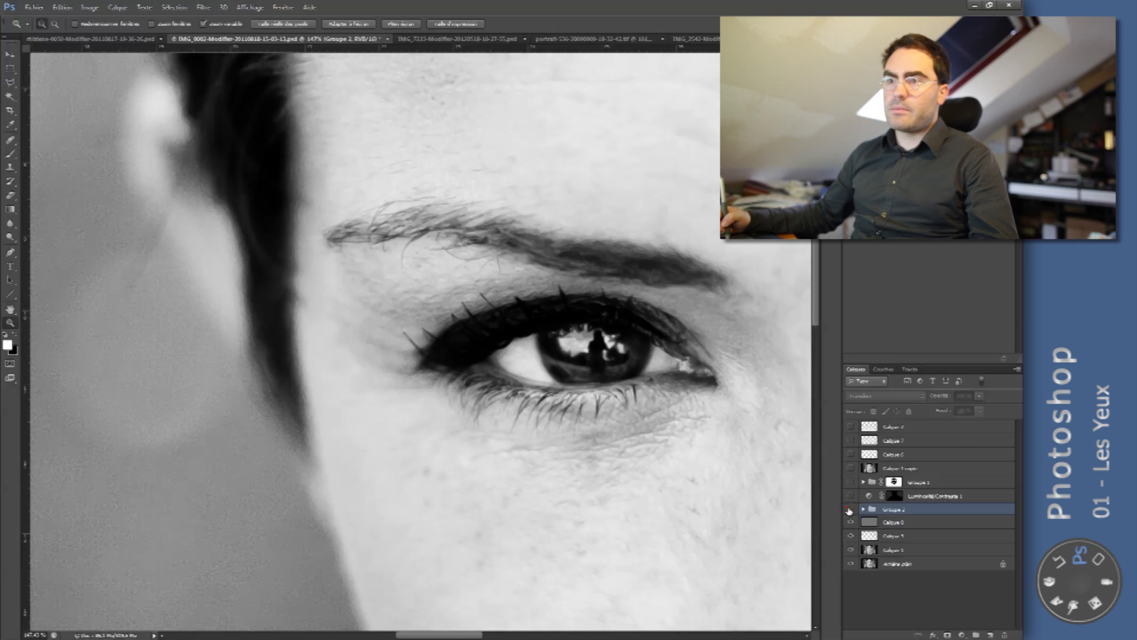
{"action": "left_click", "coordinate": [850, 511]}
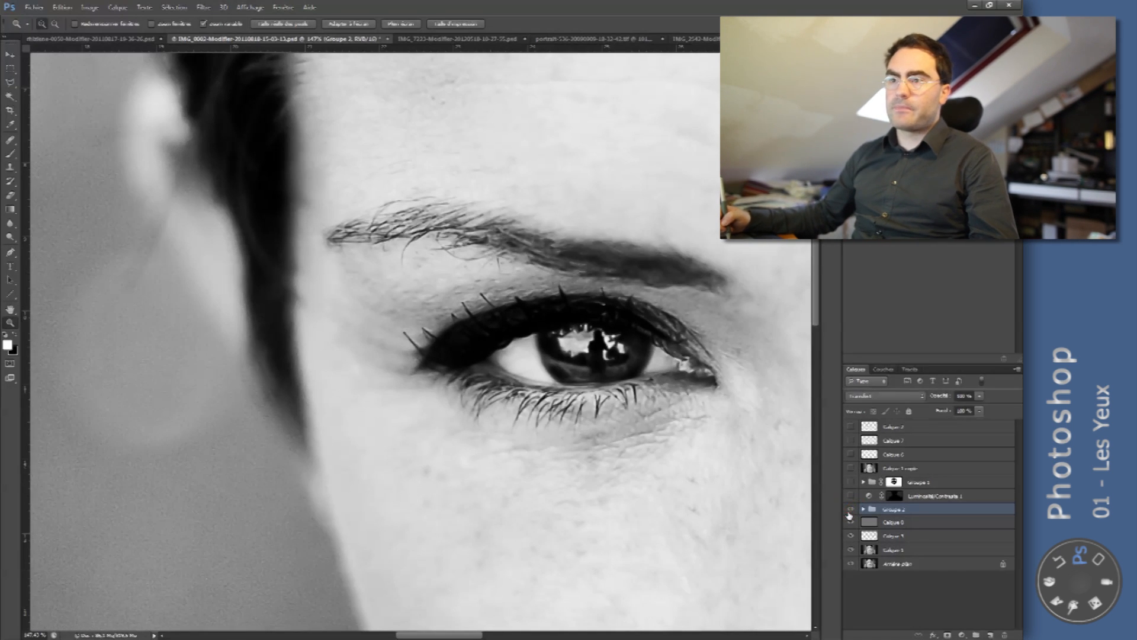
{"action": "left_click", "coordinate": [947, 635]}
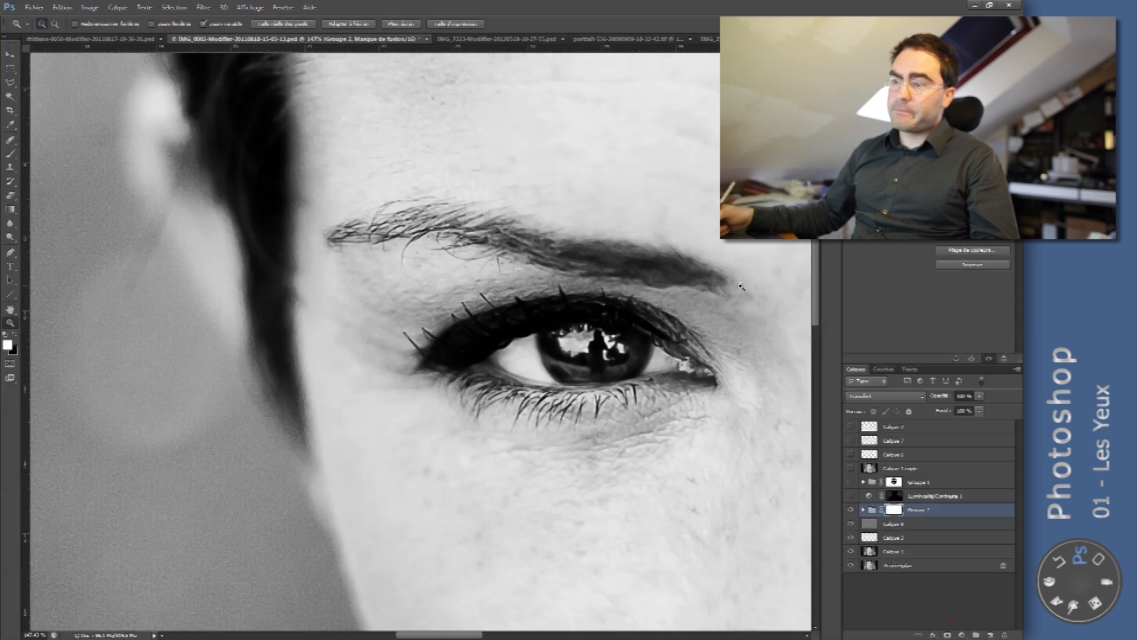
- Invert the sharpening group's layer mask to black so the sharpening effect is hidden
{"action": "left_click_drag", "start_coordinate": [740, 286], "coordinate": [787, 278]}
{"action": "key", "text": "x"}
{"action": "key", "text": "ctrl+i"}
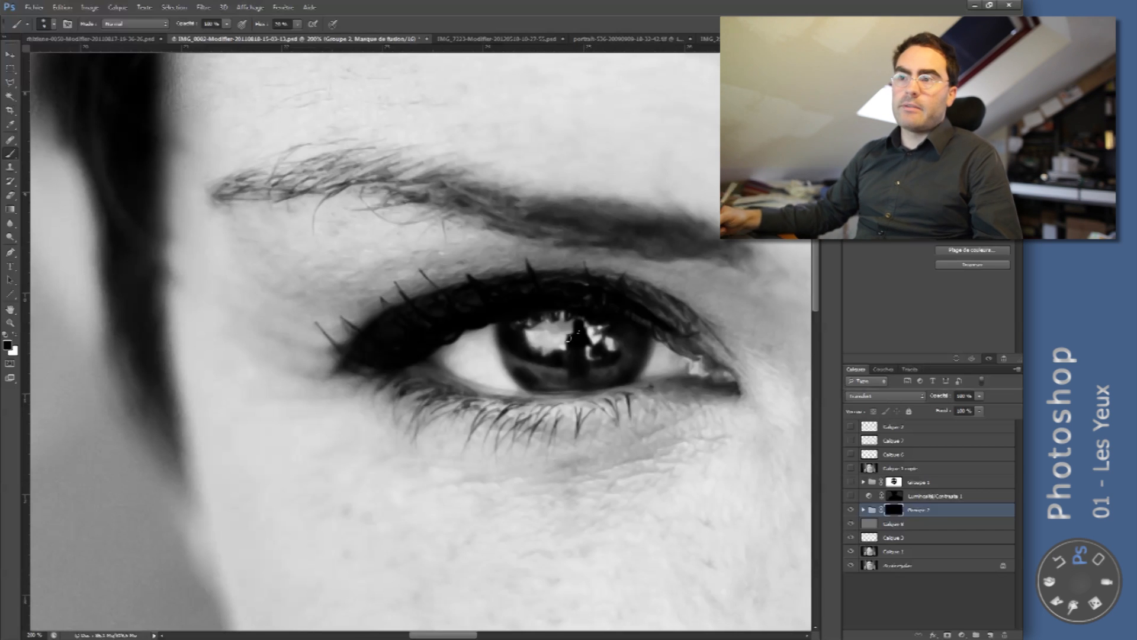
- Paint white on the group's mask with a larger soft brush over the eye, eyebrow and lower lashes to reveal the sharpening there
{"action": "key", "text": "x"}
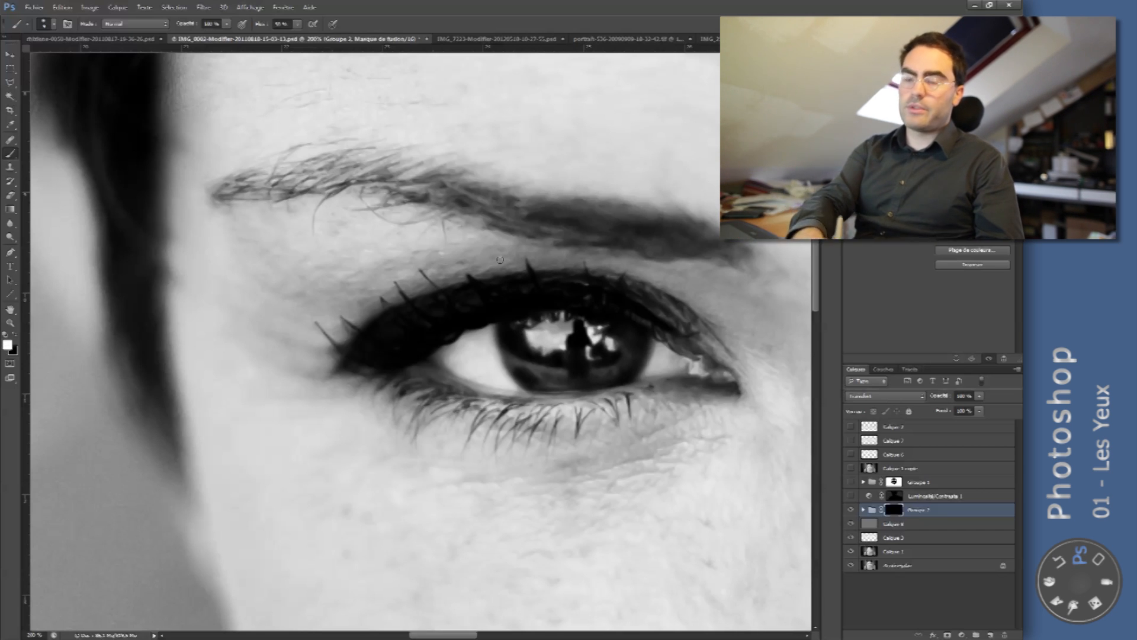
{"action": "right_click", "coordinate": [538, 311]}
{"action": "left_click", "coordinate": [594, 308]}
{"action": "left_click", "coordinate": [498, 304]}
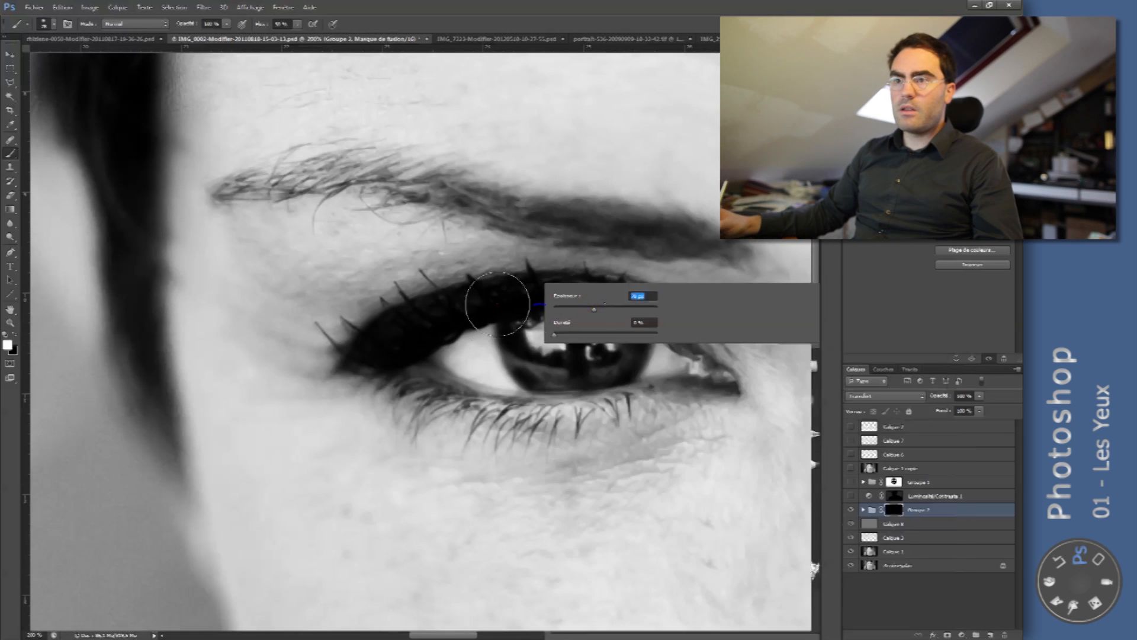
{"action": "mouse_move", "coordinate": [551, 320]}
{"action": "left_mouse_down"}
{"action": "mouse_move", "coordinate": [604, 366]}
{"action": "mouse_move", "coordinate": [562, 366]}
{"action": "mouse_move", "coordinate": [534, 339]}
{"action": "mouse_move", "coordinate": [595, 362]}
{"action": "left_mouse_up"}
{"action": "mouse_move", "coordinate": [456, 200]}
{"action": "left_mouse_down"}
{"action": "mouse_move", "coordinate": [232, 196]}
{"action": "mouse_move", "coordinate": [407, 171]}
{"action": "mouse_move", "coordinate": [222, 197]}
{"action": "left_mouse_up"}
{"action": "left_click_drag", "start_coordinate": [404, 400], "coordinate": [676, 375]}
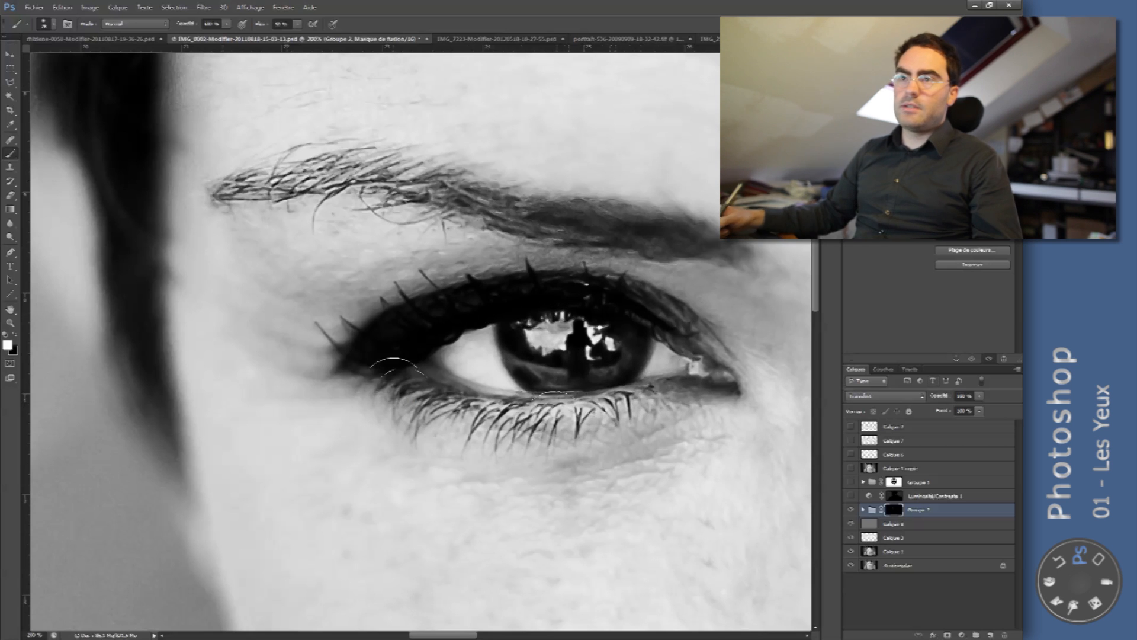
- Compare the masked sharpening group hidden and shown, first close on the eye and again with both eyes in view
{"action": "left_click", "coordinate": [851, 510]}
{"action": "left_click", "coordinate": [851, 511]}
{"action": "left_click", "coordinate": [851, 511]}
{"action": "key", "text": "z"}
{"action": "left_click_drag", "start_coordinate": [691, 299], "coordinate": [629, 301]}
{"action": "left_click_drag", "start_coordinate": [433, 279], "coordinate": [487, 282]}
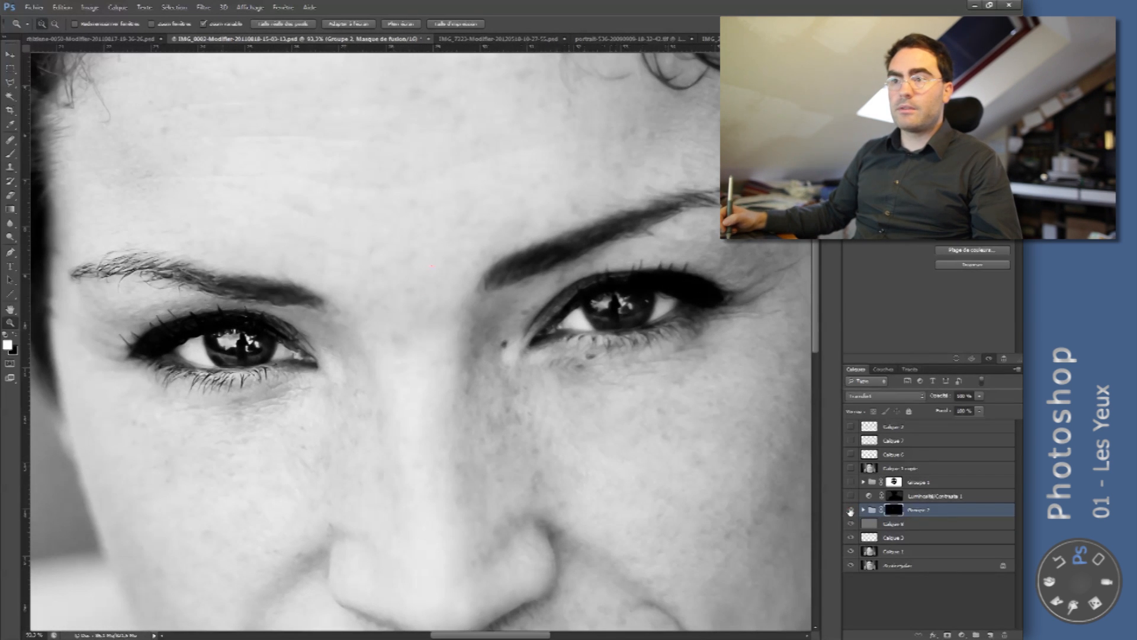
{"action": "left_click", "coordinate": [851, 510]}
{"action": "left_click", "coordinate": [851, 510]}
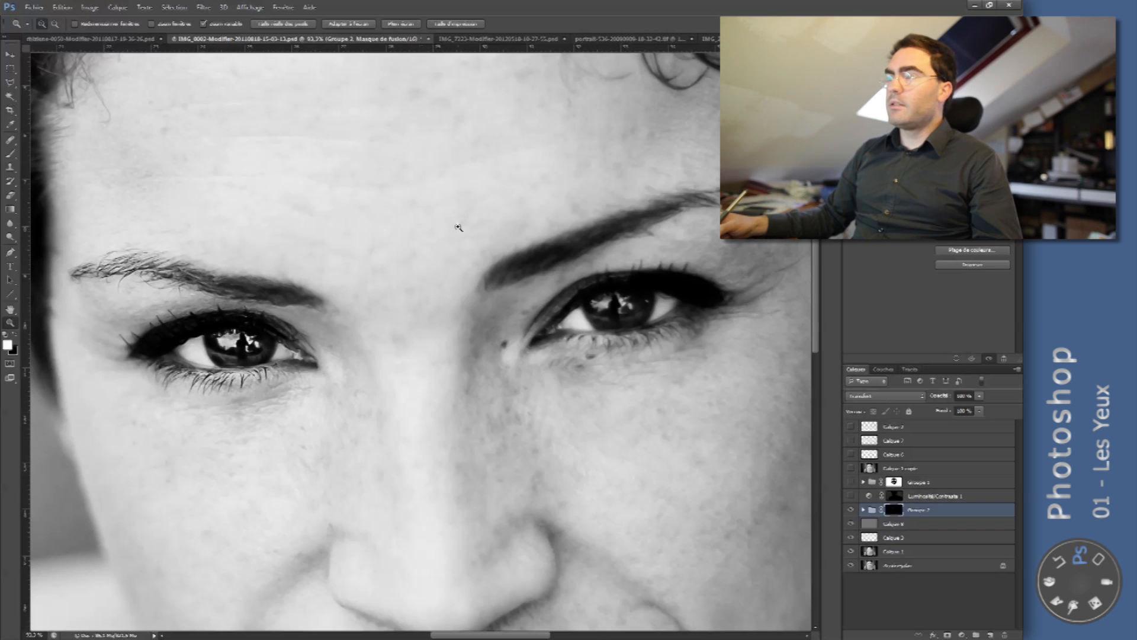
- Switch to the open black-and-white portrait of the long-haired woman and inspect her retouched eye up close
{"action": "left_click", "coordinate": [502, 40]}
{"action": "left_click", "coordinate": [600, 39]}
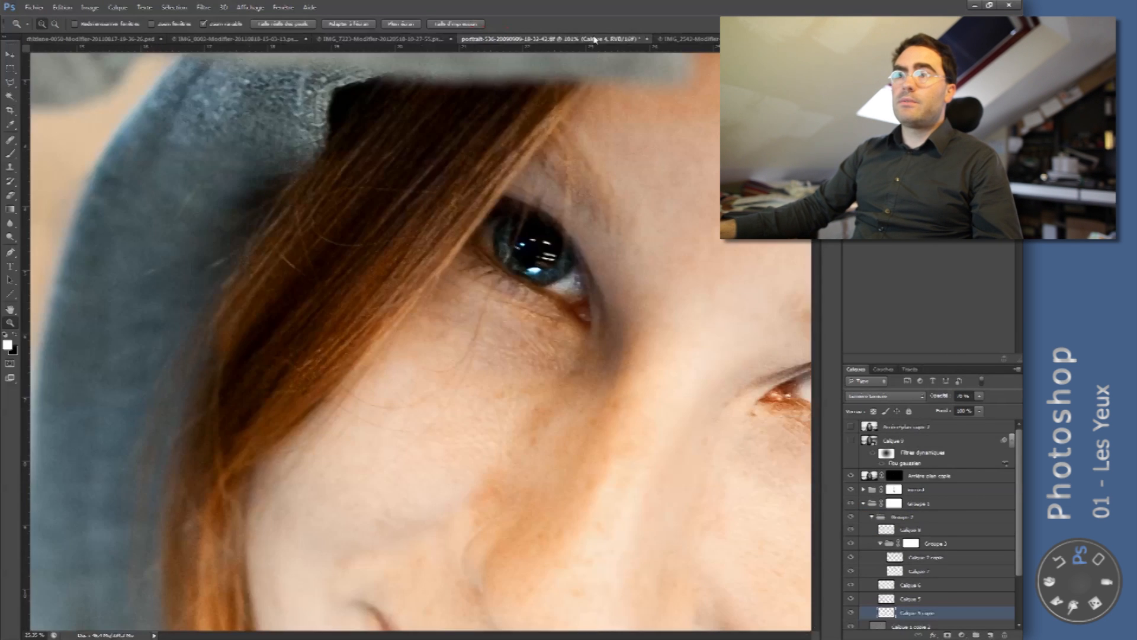
{"action": "left_click", "coordinate": [687, 39]}
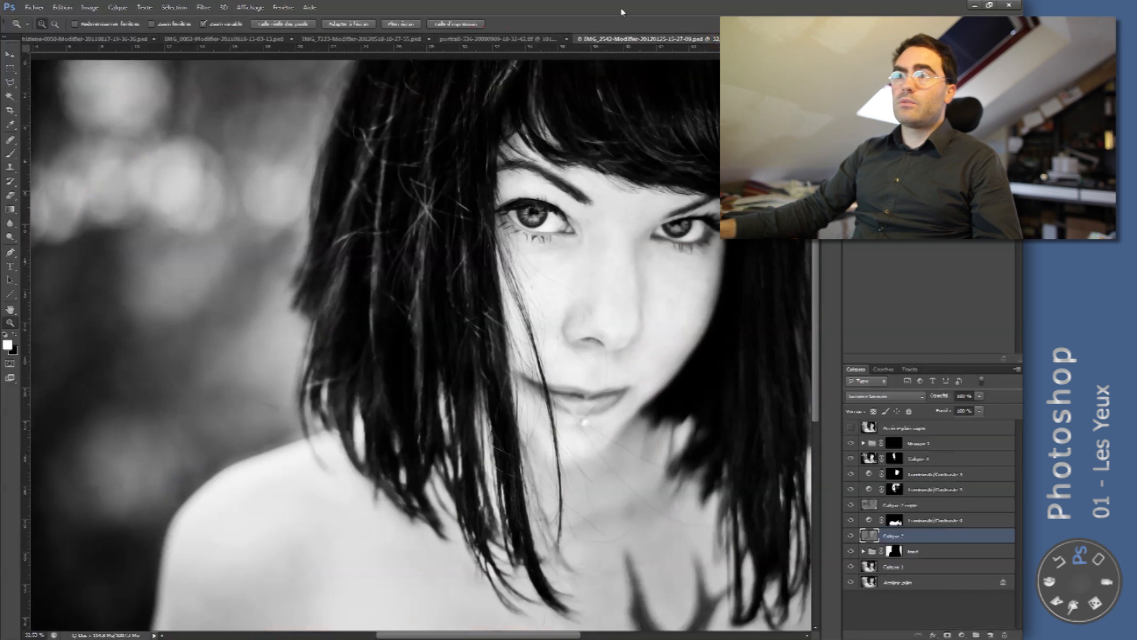
{"action": "left_click", "coordinate": [519, 172]}
{"action": "left_click_drag", "start_coordinate": [556, 259], "coordinate": [524, 260]}
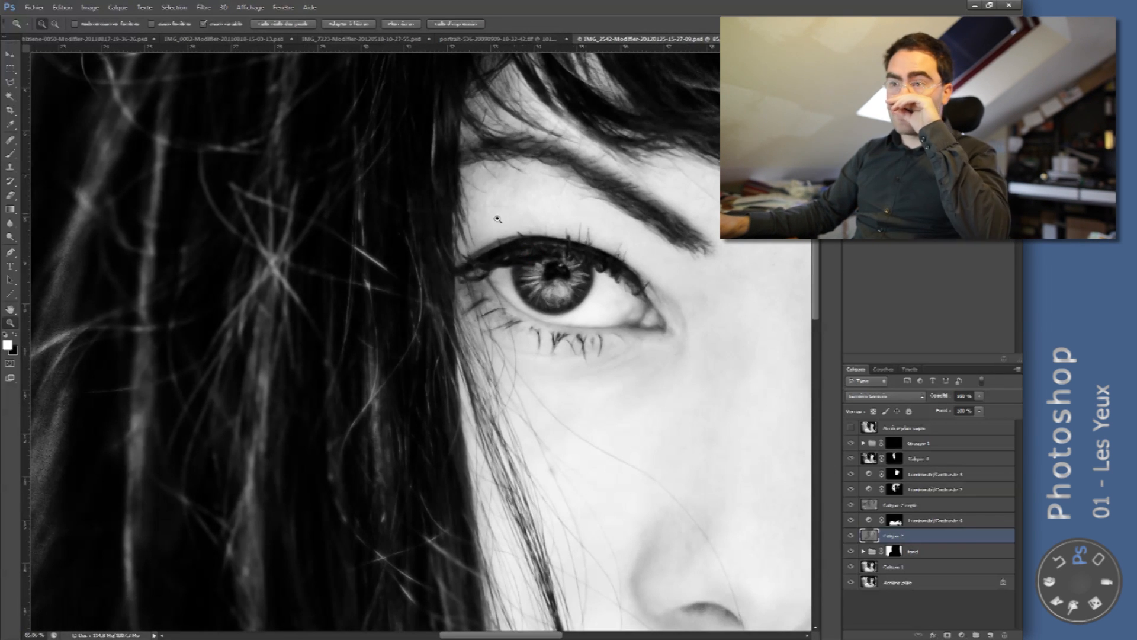
{"action": "left_click_drag", "start_coordinate": [562, 263], "coordinate": [509, 264]}
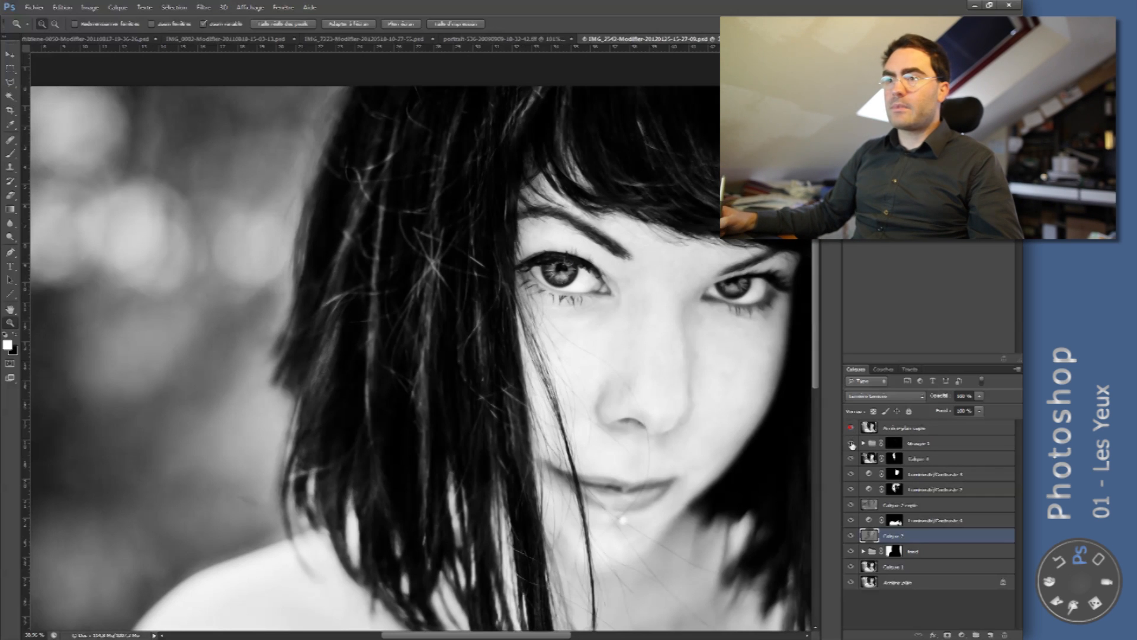
- Hide the sharpening group and grey retouching layers and examine the eye's original iris up close
{"action": "left_click", "coordinate": [851, 428]}
{"action": "left_click_drag", "start_coordinate": [851, 446], "coordinate": [850, 555]}
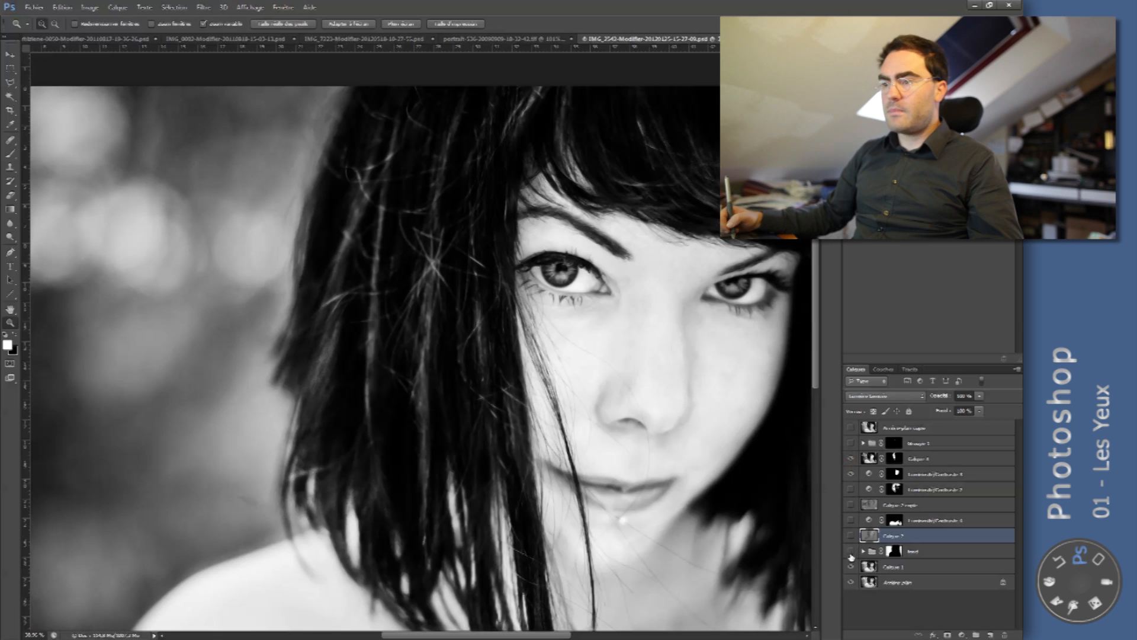
{"action": "left_click_drag", "start_coordinate": [574, 261], "coordinate": [543, 303]}
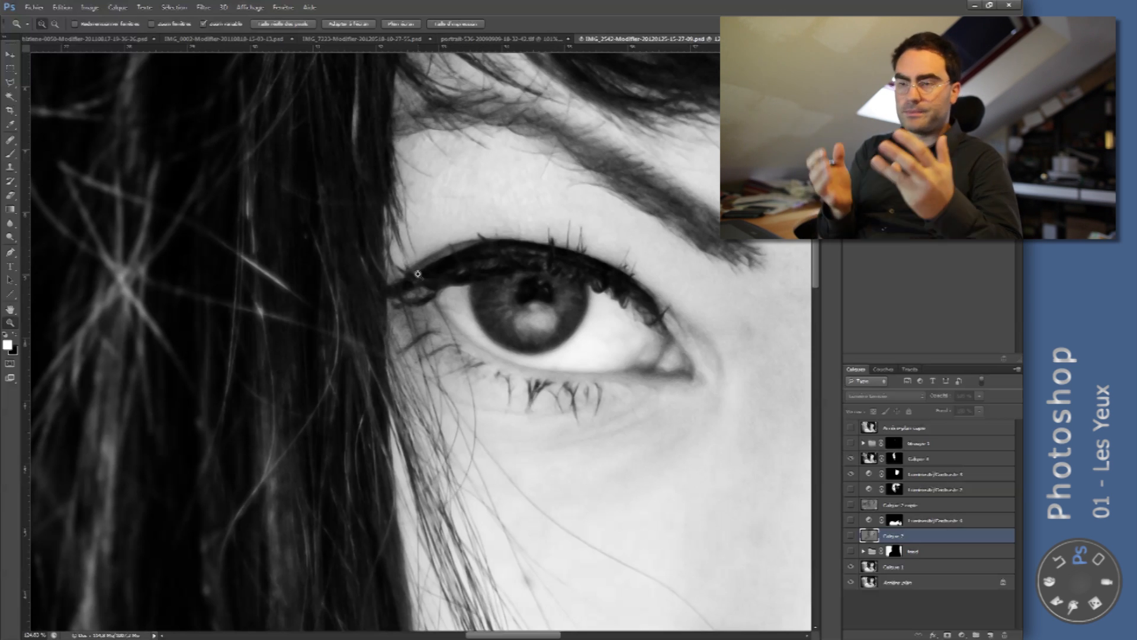
{"action": "scroll", "coordinate": [576, 214], "scroll_direction": "down", "scroll_amount": 5}
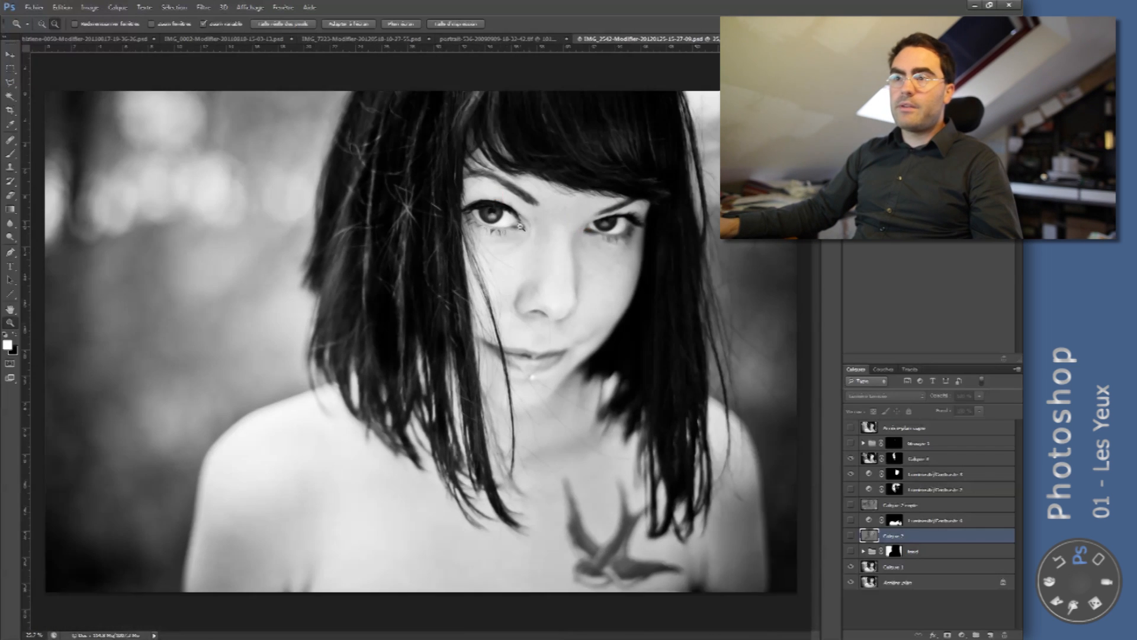
- Check the top background copy against the whole portrait and show the sharpening and retouching layers again
{"action": "left_click", "coordinate": [851, 428]}
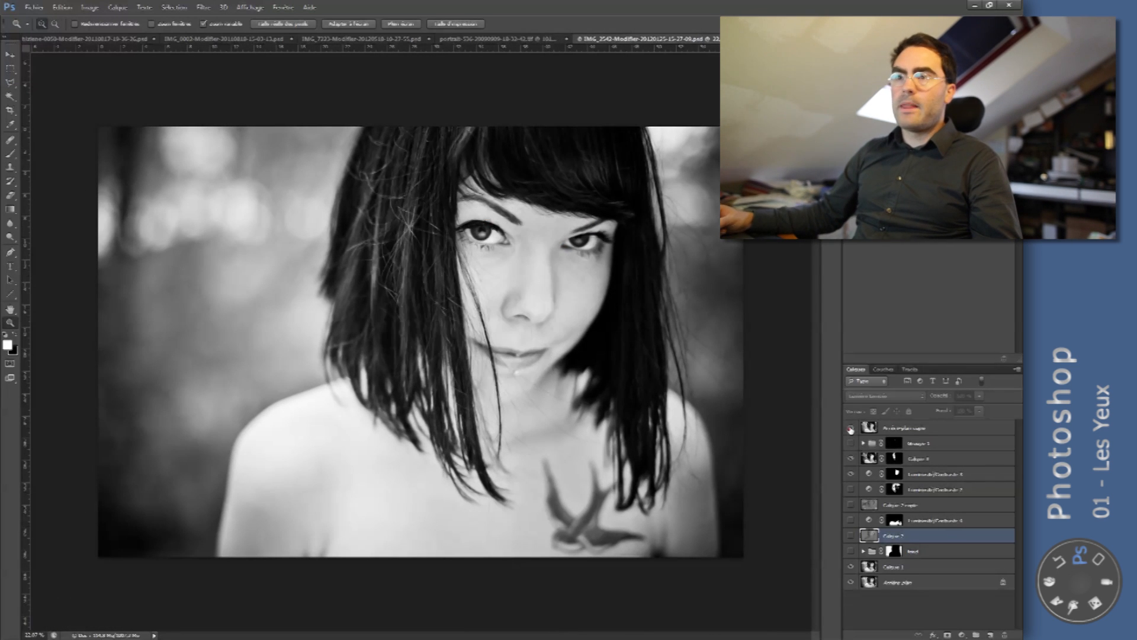
{"action": "left_click", "coordinate": [851, 427]}
{"action": "left_click", "coordinate": [851, 443]}
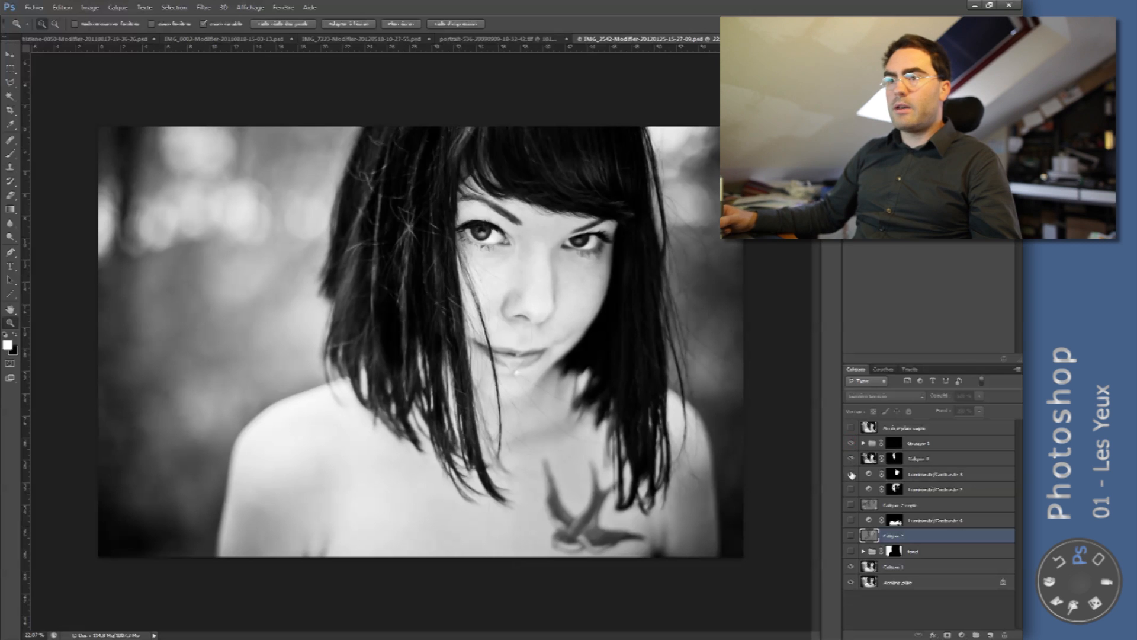
{"action": "left_click_drag", "start_coordinate": [853, 493], "coordinate": [853, 551]}
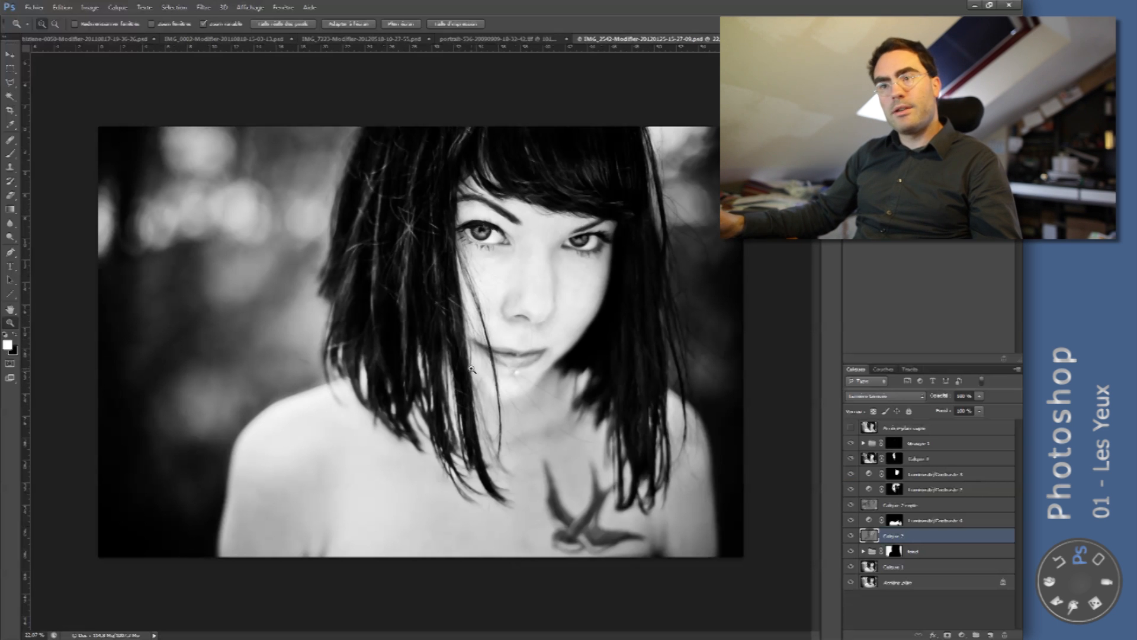
- Hide the sharpening group, both existing grey dodge-and-burn layers and the background group, comparing the iris with the lower grey layer toggled
{"action": "left_click_drag", "start_coordinate": [471, 217], "coordinate": [549, 229]}
{"action": "left_click", "coordinate": [530, 227], "text": "alt"}
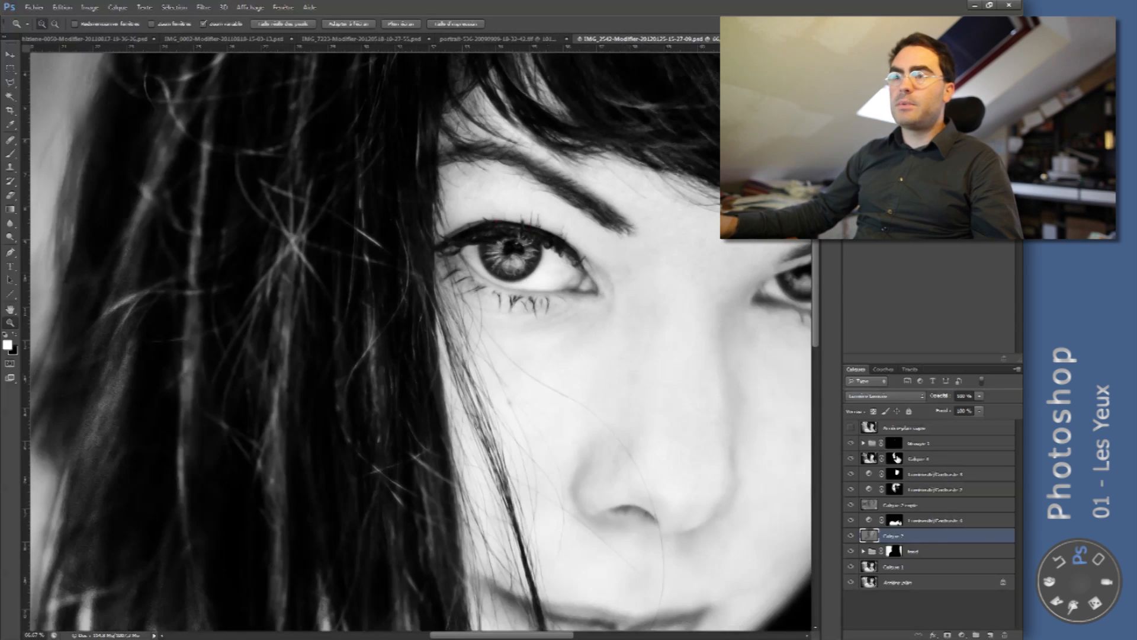
{"action": "left_click", "coordinate": [851, 443]}
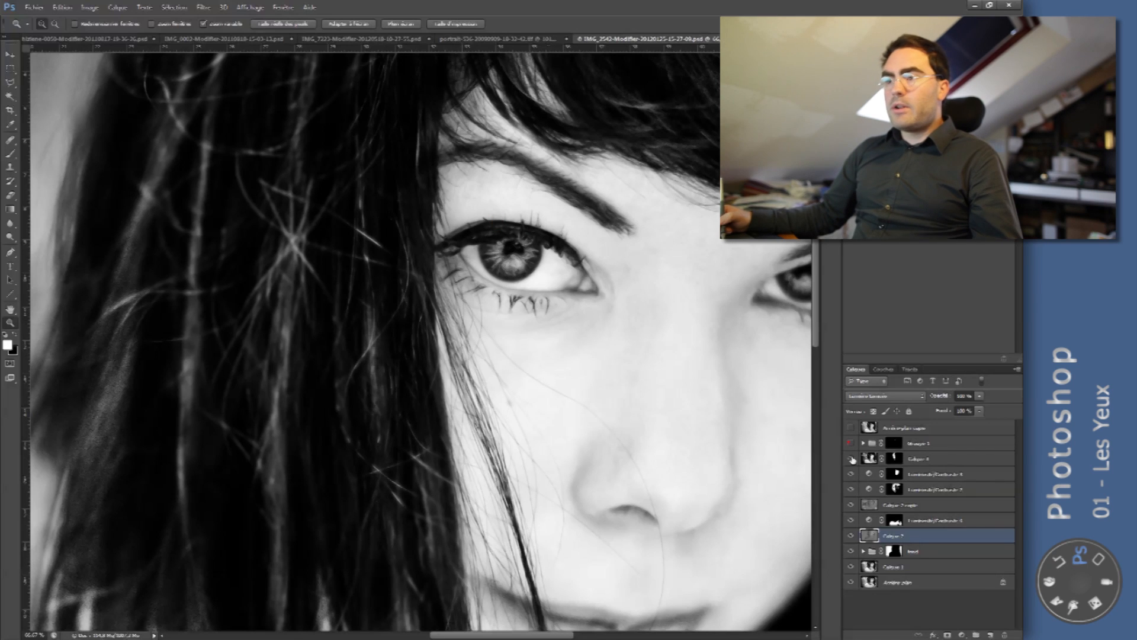
{"action": "left_click_drag", "start_coordinate": [852, 505], "coordinate": [852, 535]}
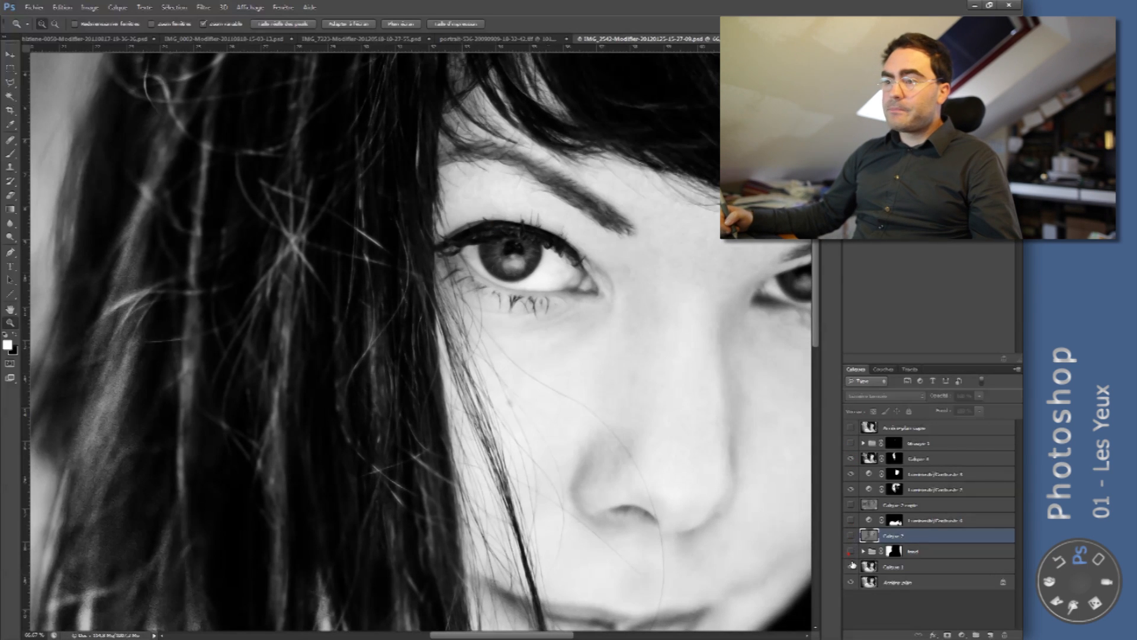
{"action": "left_click", "coordinate": [851, 553]}
{"action": "left_click", "coordinate": [851, 536]}
{"action": "left_click", "coordinate": [851, 536]}
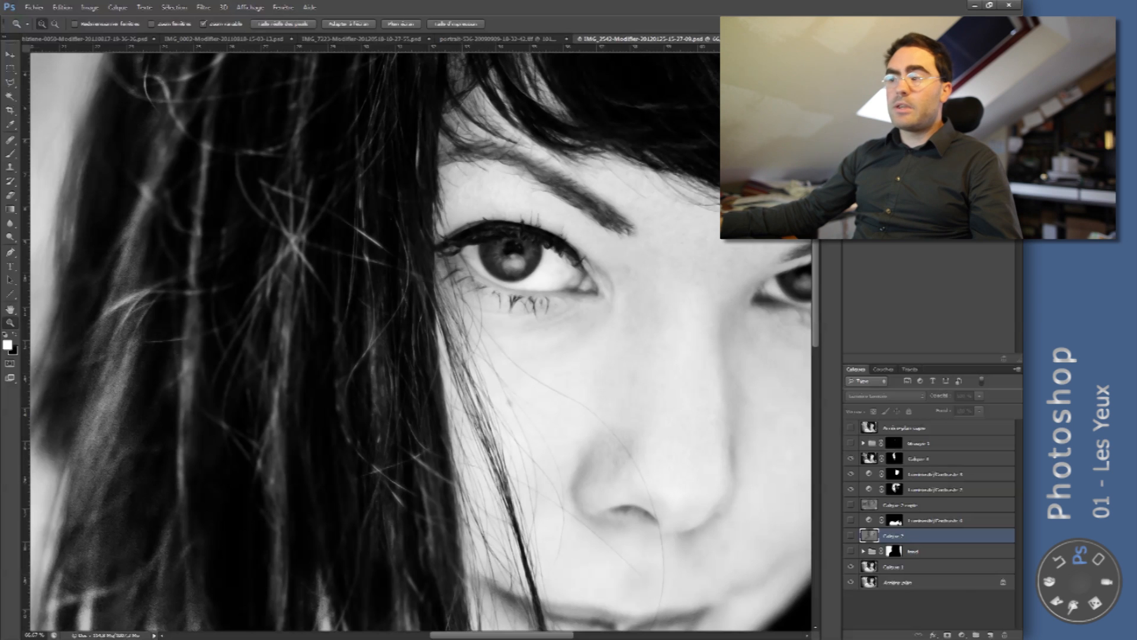
- Add a new grey dodge-and-burn layer above the hidden grey layer and choose the Brush tool with white as the foreground colour
{"action": "key", "text": "F2"}
{"action": "left_click_drag", "start_coordinate": [511, 233], "coordinate": [540, 235]}
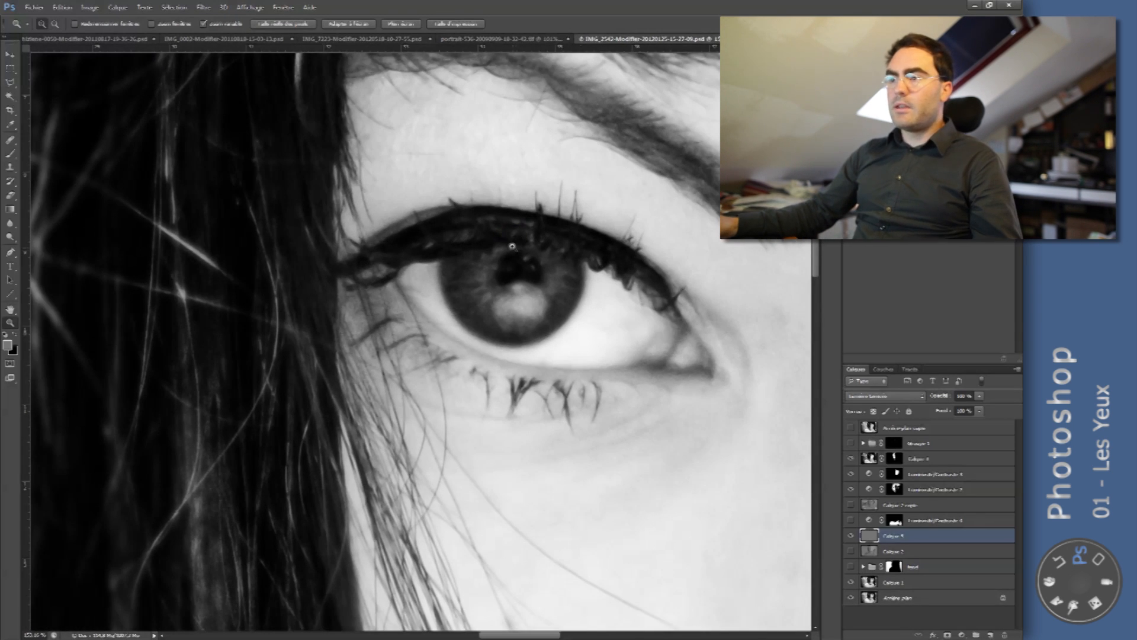
{"action": "key", "text": "b"}
{"action": "key", "text": "d"}
{"action": "key", "text": "x"}
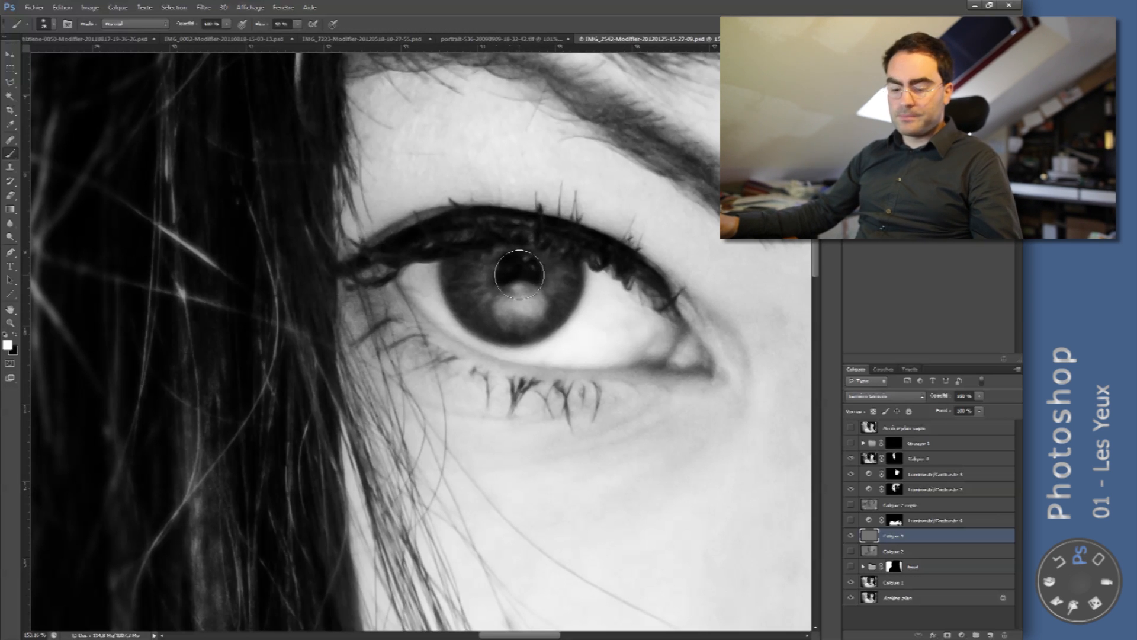
- Reduce the brush to a very small soft tip and set its flow to 11%
{"action": "right_click", "coordinate": [568, 259]}
{"action": "left_click_drag", "start_coordinate": [604, 277], "coordinate": [583, 286]}
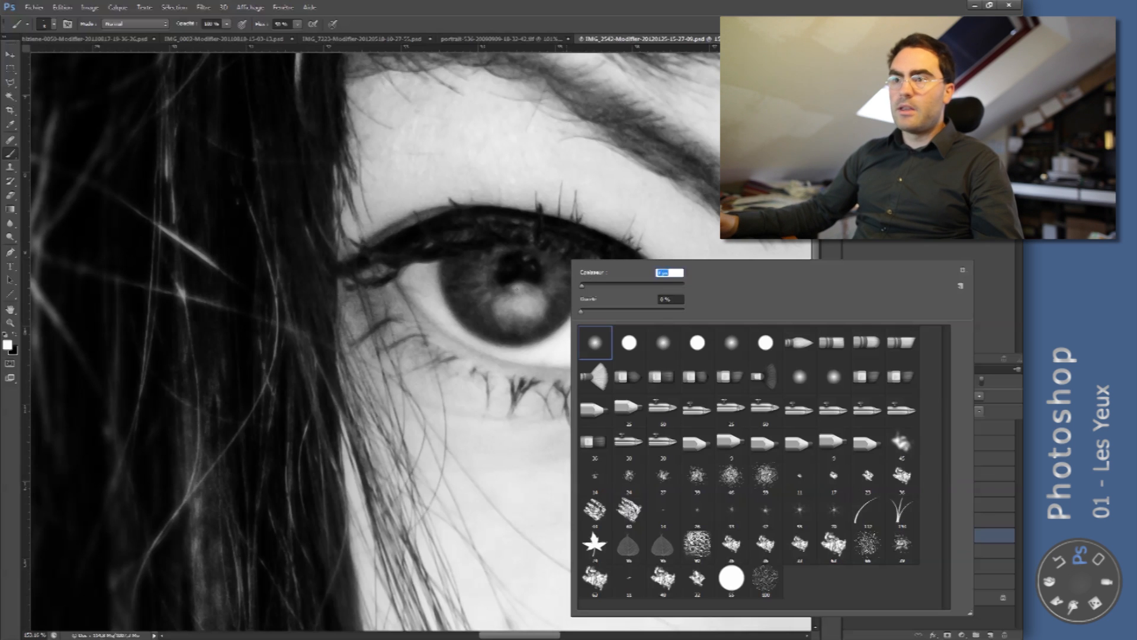
{"action": "left_click", "coordinate": [538, 320]}
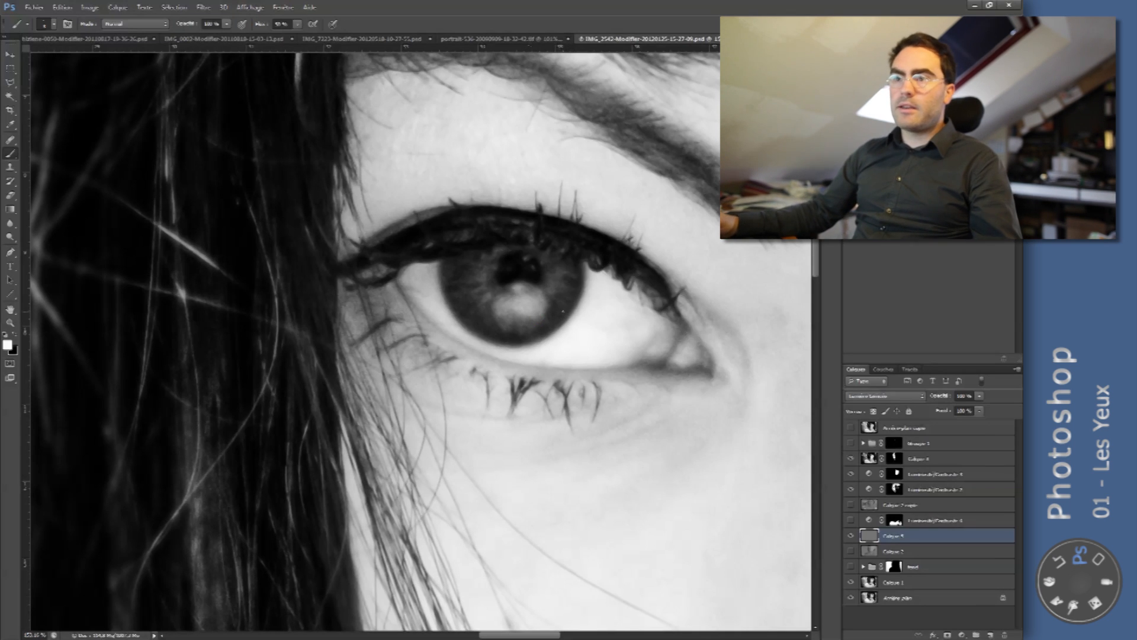
{"action": "key", "text": "shift+2"}
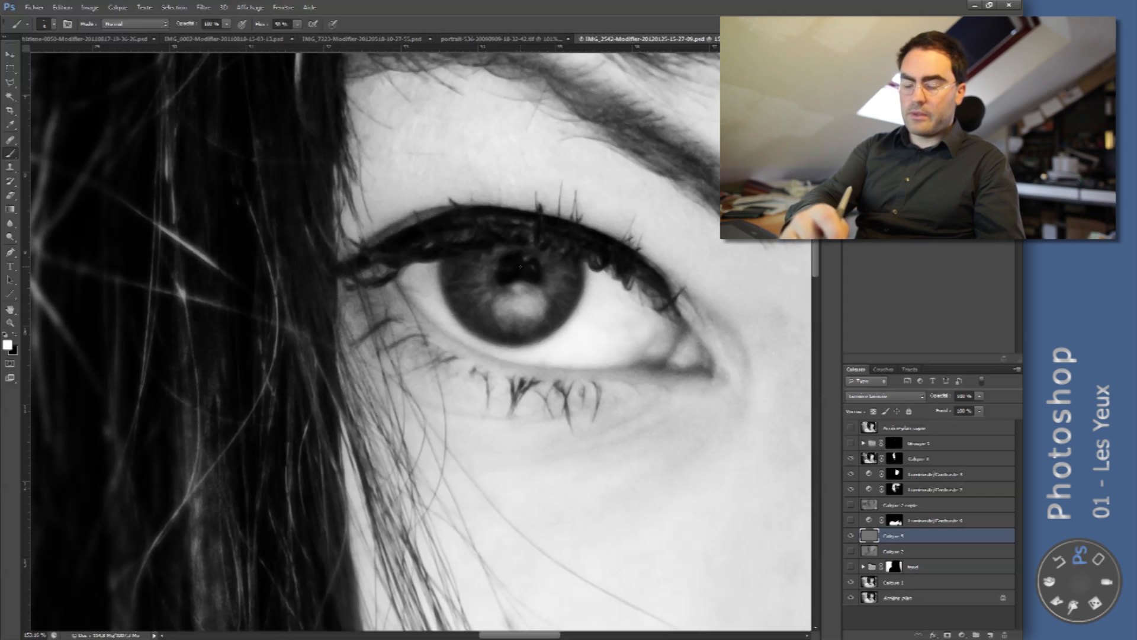
{"action": "key", "text": "shift+1"}
{"action": "key", "text": "shift+1"}
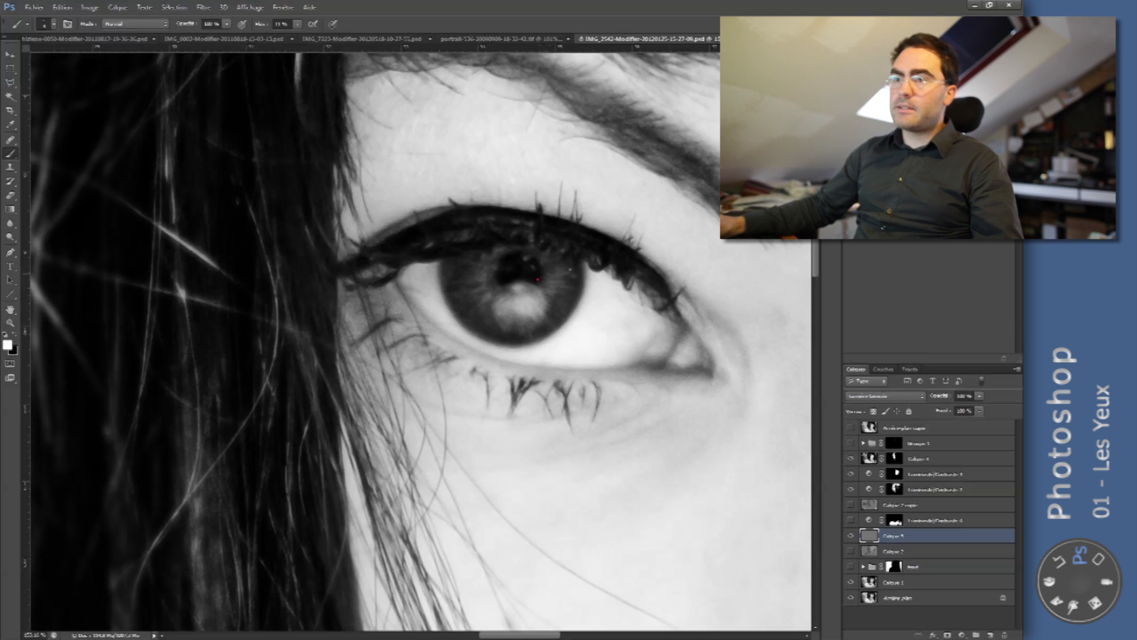
- Paint fine white radial strokes on the grey layer to lighten the iris fibres around the pupil
{"action": "scroll", "coordinate": [559, 265], "scroll_direction": "up", "scroll_amount": 3}
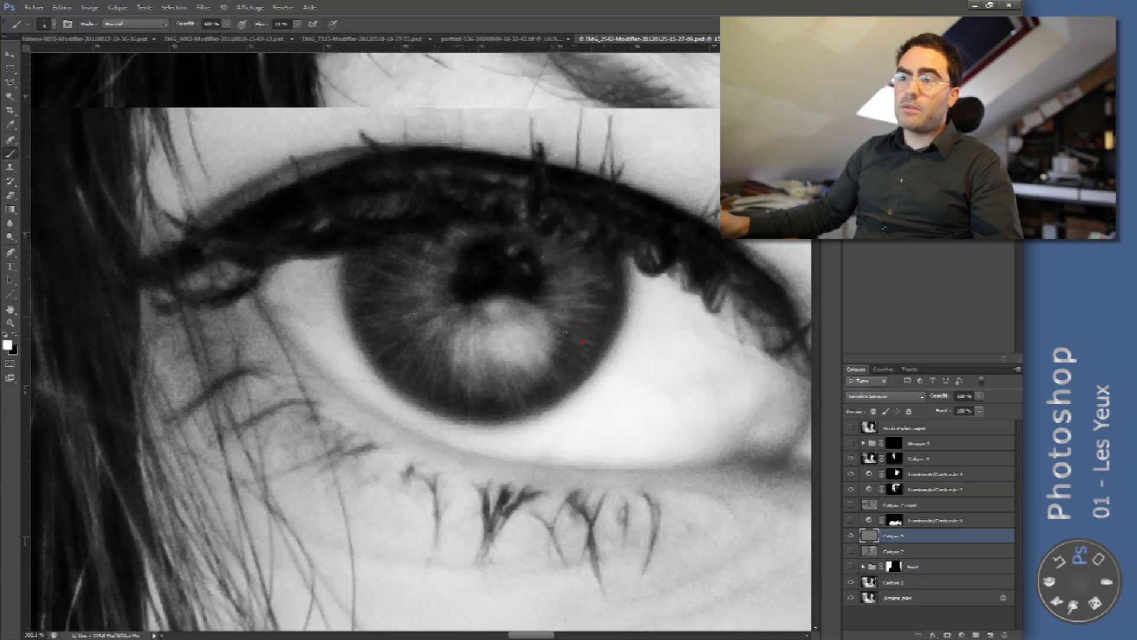
{"action": "mouse_move", "coordinate": [506, 329]}
{"action": "left_mouse_down"}
{"action": "mouse_move", "coordinate": [525, 347]}
{"action": "mouse_move", "coordinate": [459, 420]}
{"action": "left_mouse_up"}
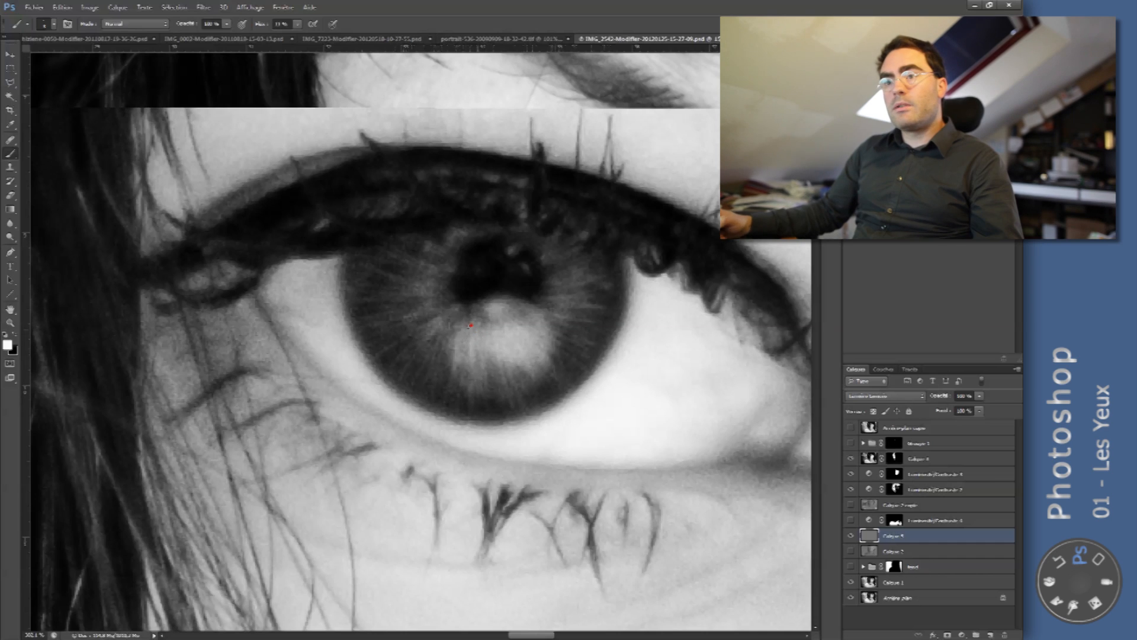
{"action": "left_click_drag", "start_coordinate": [469, 324], "coordinate": [435, 404]}
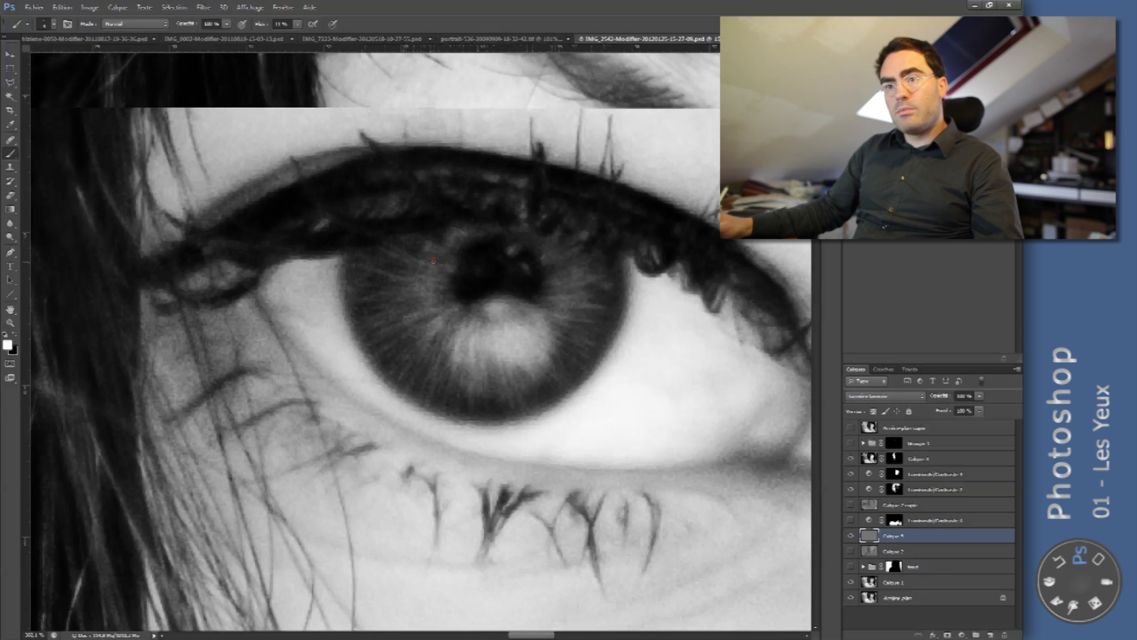
{"action": "left_click_drag", "start_coordinate": [418, 244], "coordinate": [440, 256]}
{"action": "left_click_drag", "start_coordinate": [584, 235], "coordinate": [547, 258]}
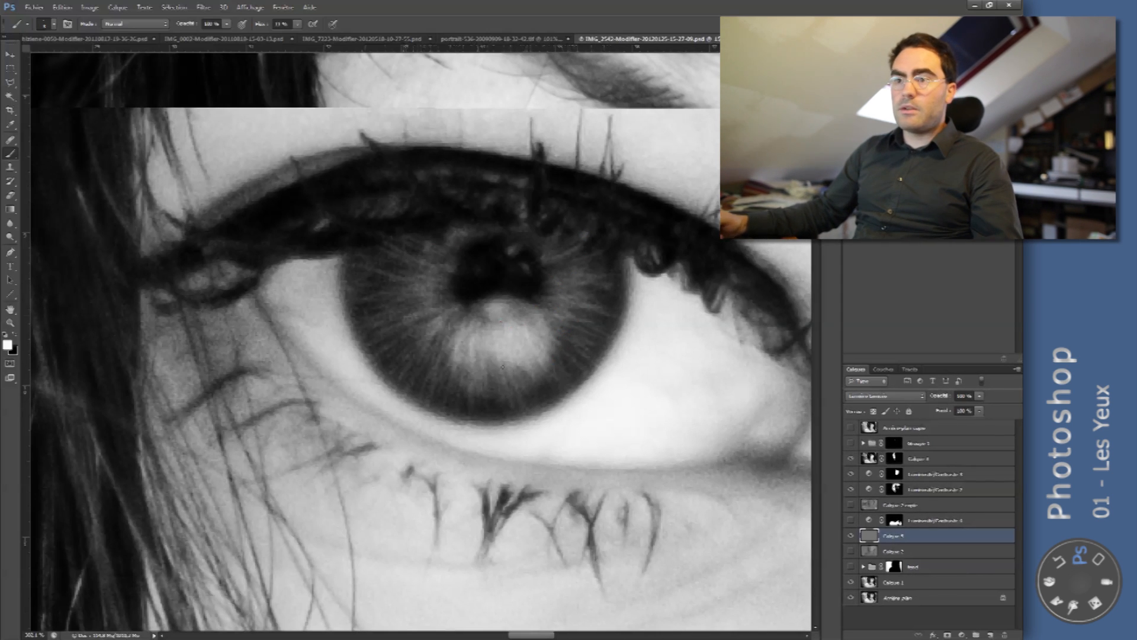
- Switch the brush colour to black and set the brush flow to 100%
{"action": "key", "text": "x"}
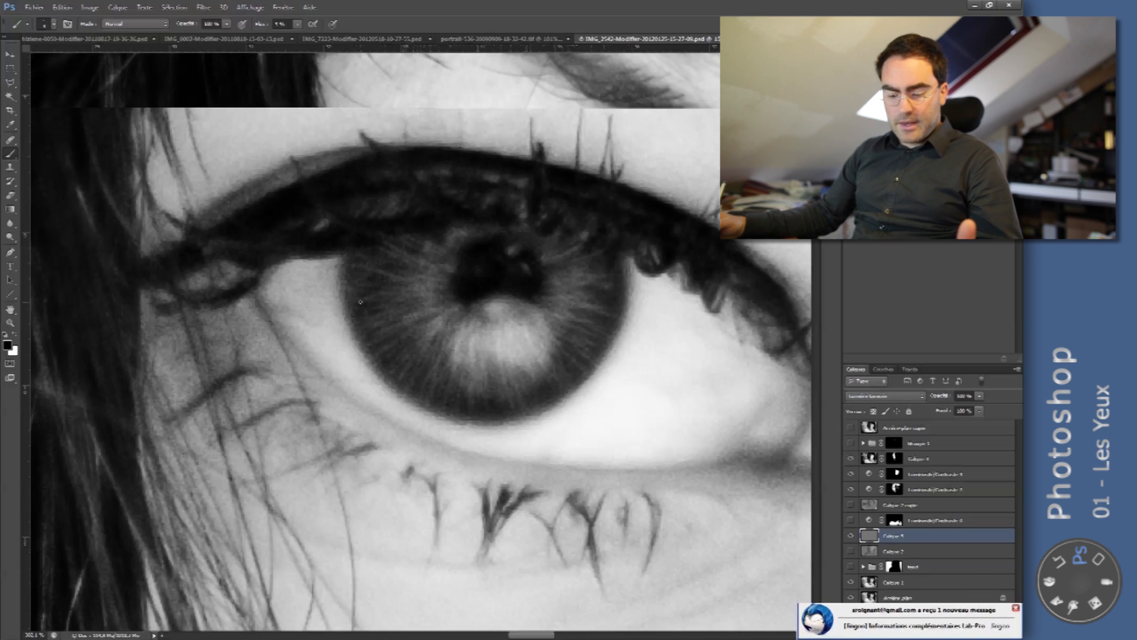
{"action": "left_click_drag", "start_coordinate": [264, 26], "coordinate": [345, 24]}
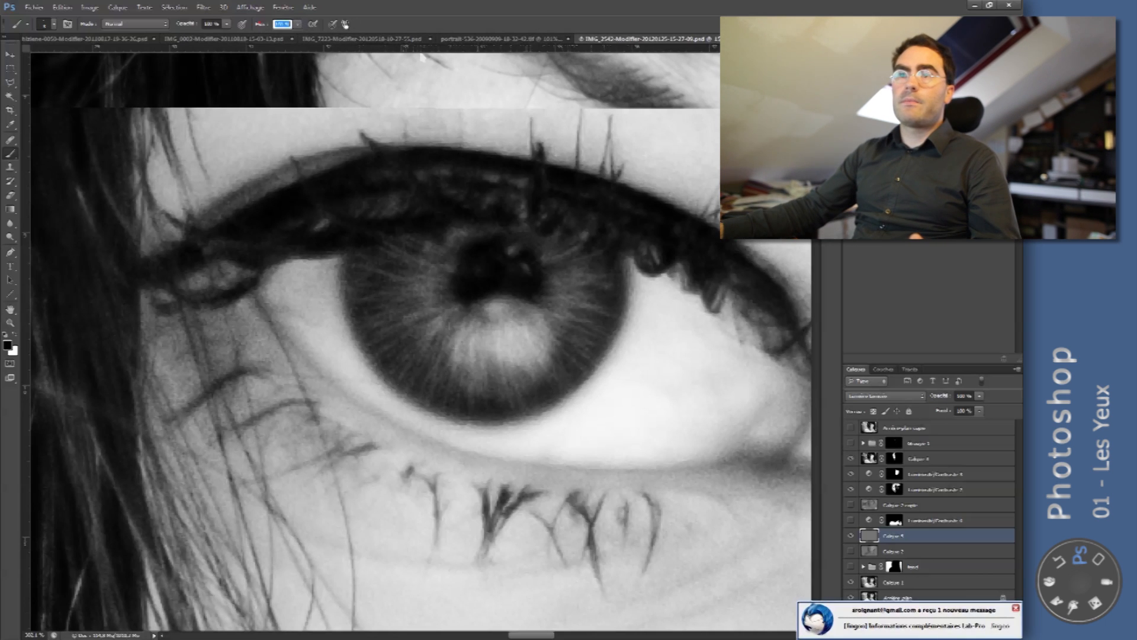
{"action": "left_click", "coordinate": [298, 25]}
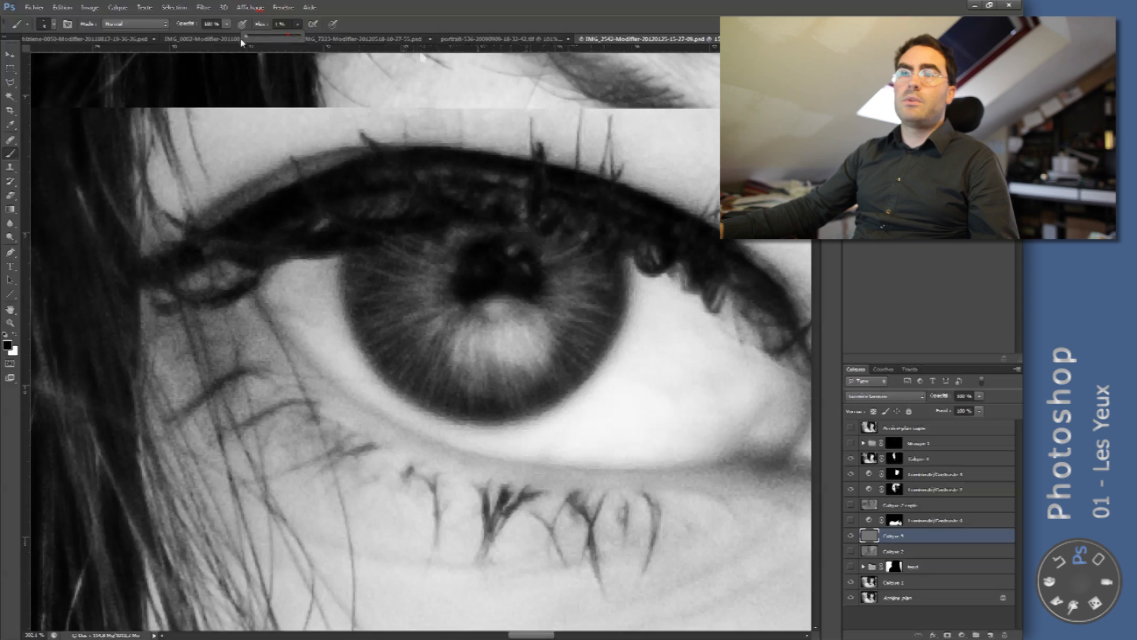
{"action": "left_click", "coordinate": [298, 24]}
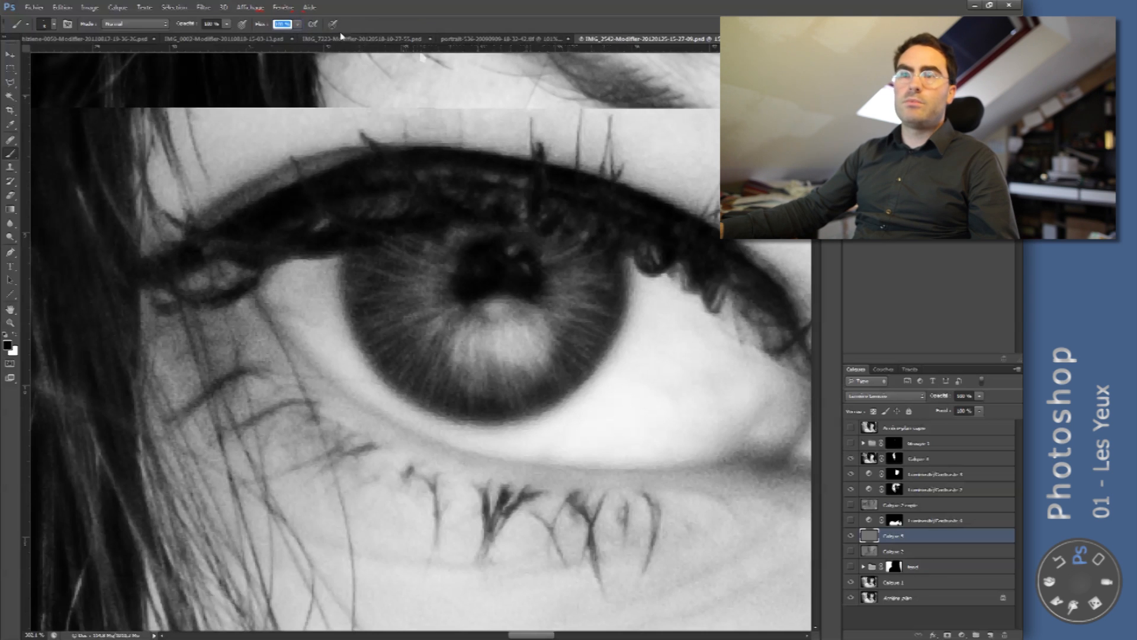
{"action": "key", "text": "Return"}
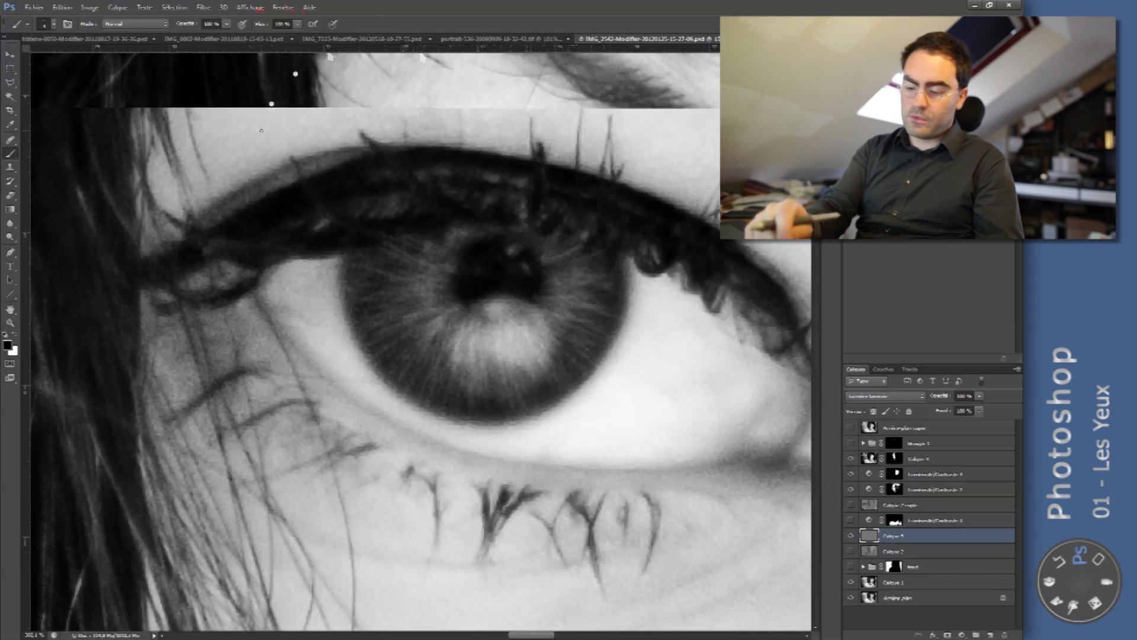
- Darken the pupil and the iris around it on the grey layer with a larger soft black brush at 5% flow
{"action": "key", "text": "shift+0"}
{"action": "key", "text": "shift+5"}
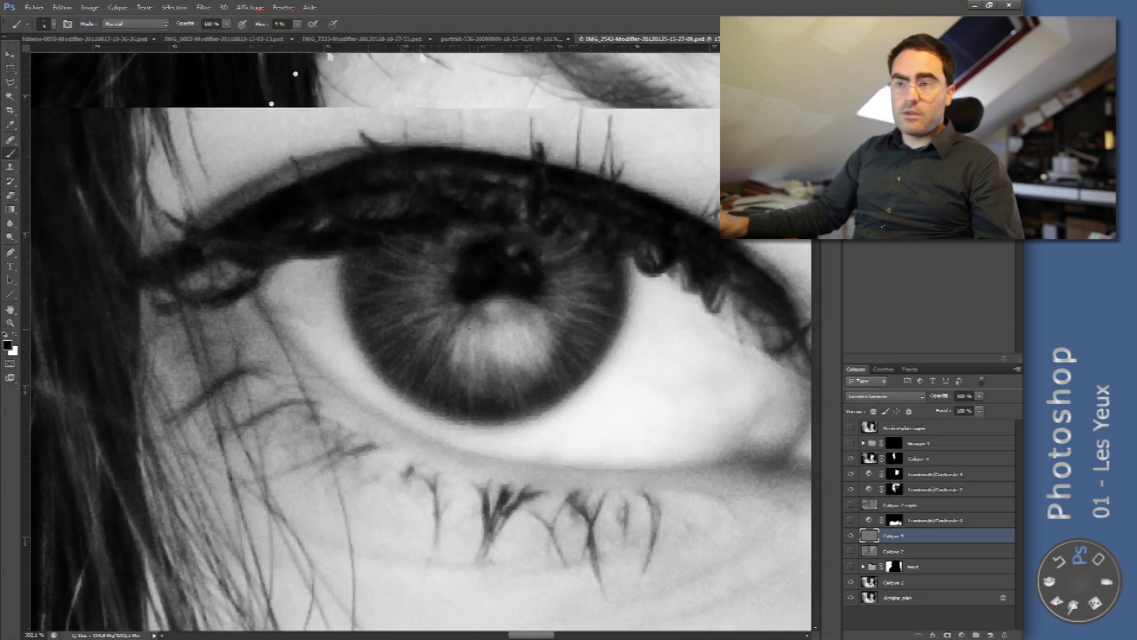
{"action": "mouse_move", "coordinate": [481, 324]}
{"action": "left_mouse_down"}
{"action": "mouse_move", "coordinate": [492, 327]}
{"action": "mouse_move", "coordinate": [477, 323]}
{"action": "left_mouse_up"}
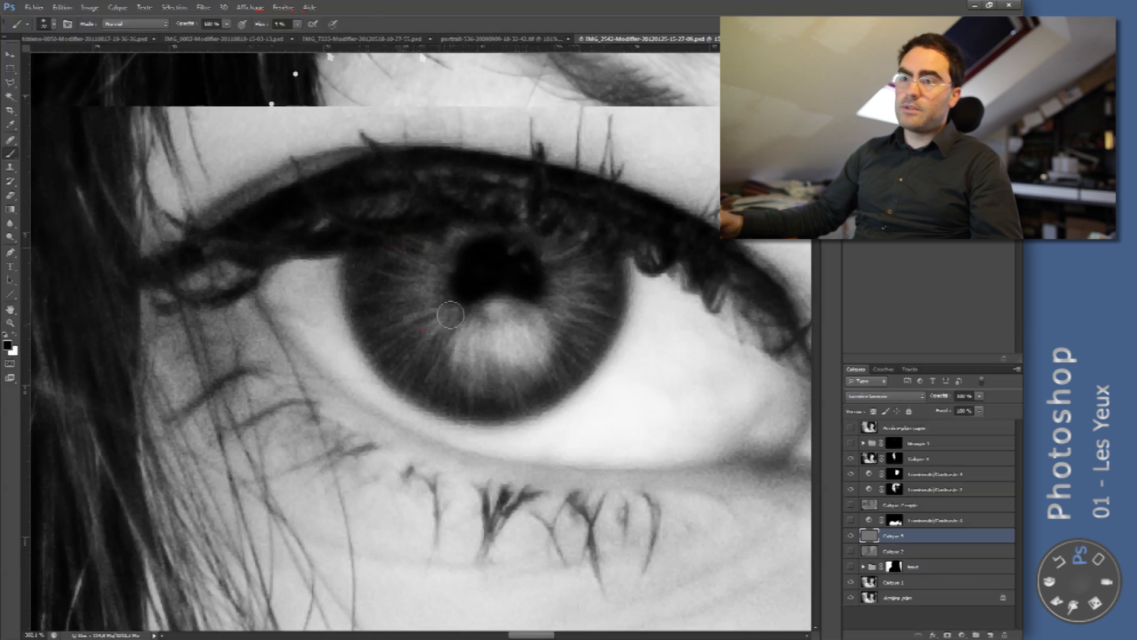
{"action": "left_click_drag", "start_coordinate": [542, 221], "coordinate": [610, 267]}
{"action": "mouse_move", "coordinate": [561, 309]}
{"action": "left_mouse_down"}
{"action": "mouse_move", "coordinate": [490, 325]}
{"action": "mouse_move", "coordinate": [477, 377]}
{"action": "left_mouse_up"}
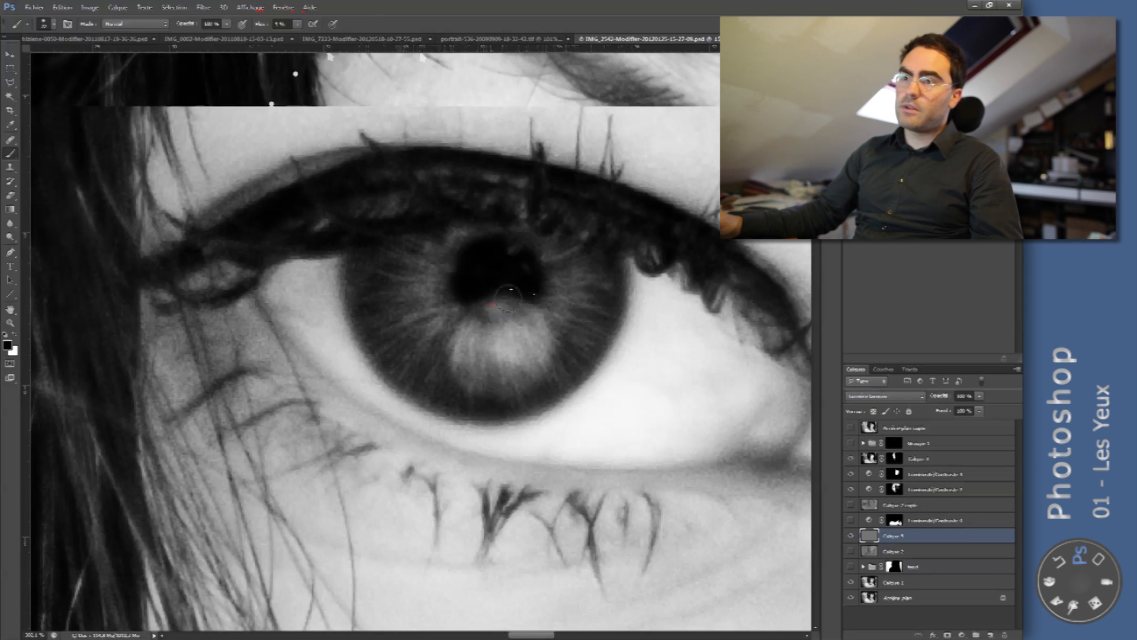
{"action": "left_click", "coordinate": [477, 322]}
- Switch the brush to white and softly lighten the outer part of the iris on the grey layer
{"action": "key", "text": "x"}
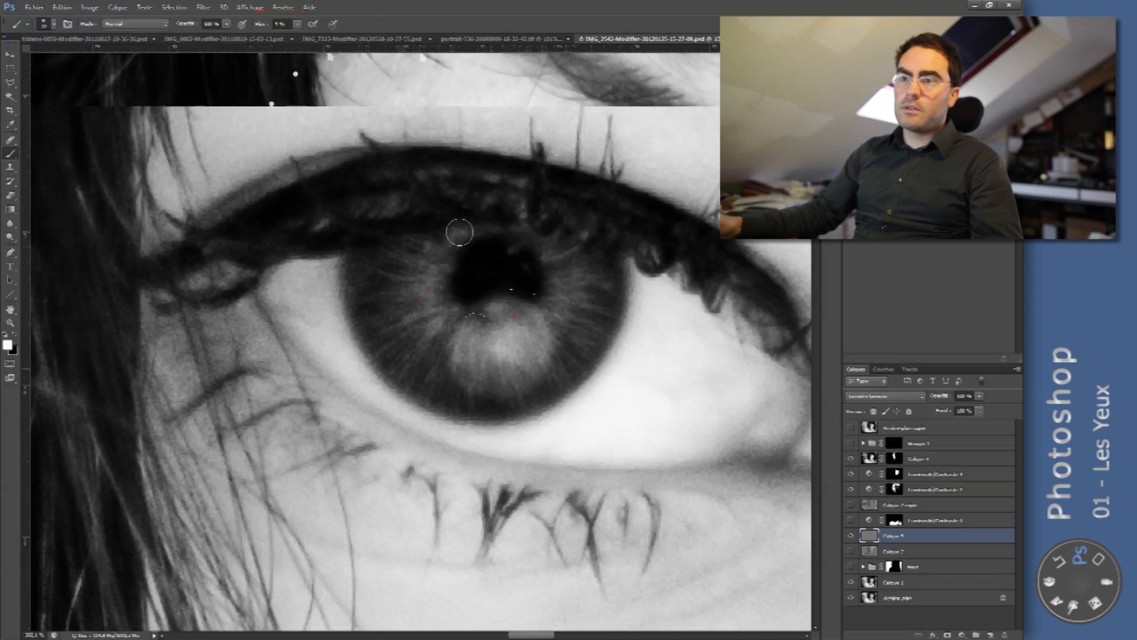
{"action": "left_click", "coordinate": [414, 291]}
{"action": "left_click", "coordinate": [395, 280]}
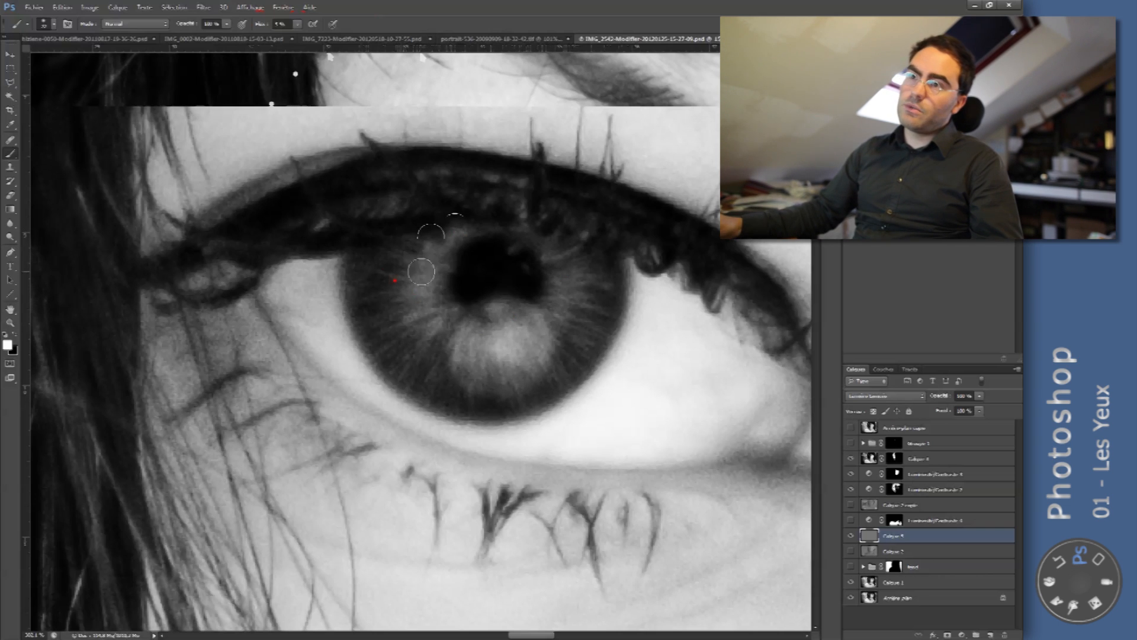
{"action": "left_click", "coordinate": [375, 305]}
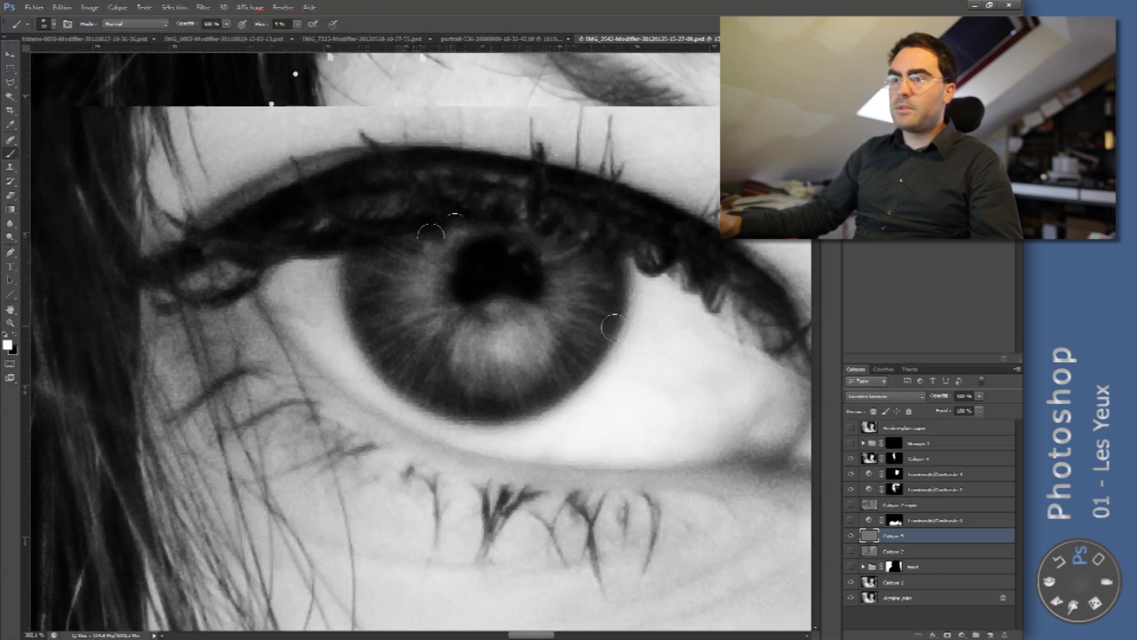
- Duplicate the grey dodge-and-burn layer to strengthen its effect and compare the eye with and without the copy
{"action": "key", "text": "z"}
{"action": "mouse_move", "coordinate": [556, 334]}
{"action": "left_mouse_down"}
{"action": "mouse_move", "coordinate": [521, 326]}
{"action": "mouse_move", "coordinate": [564, 315]}
{"action": "left_mouse_up"}
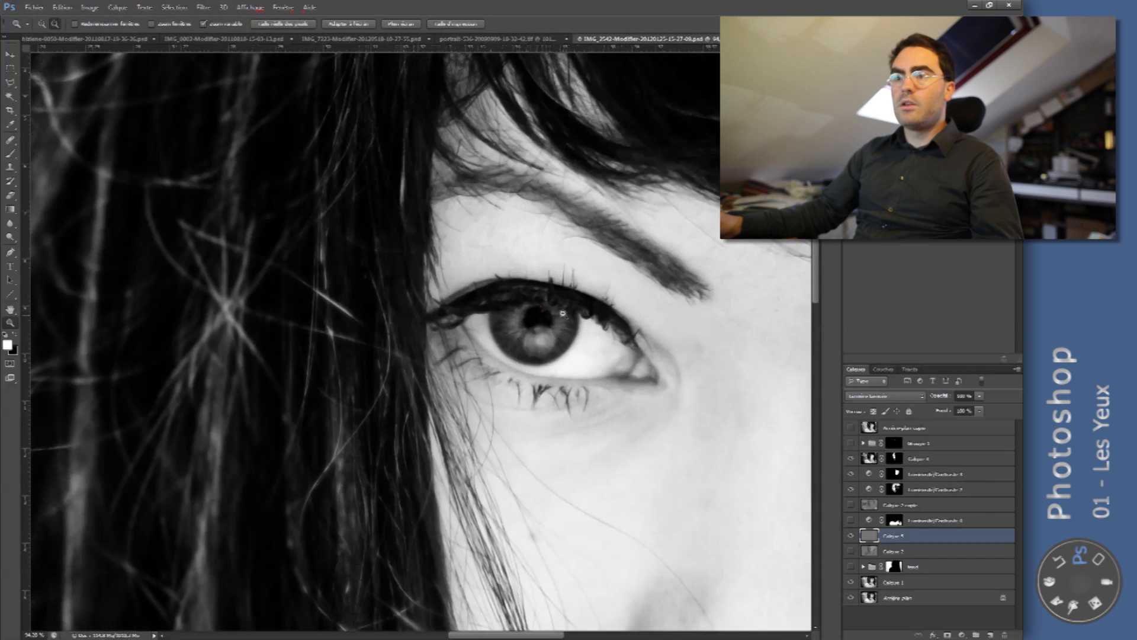
{"action": "left_click_drag", "start_coordinate": [690, 296], "coordinate": [720, 295]}
{"action": "left_click_drag", "start_coordinate": [556, 313], "coordinate": [553, 244]}
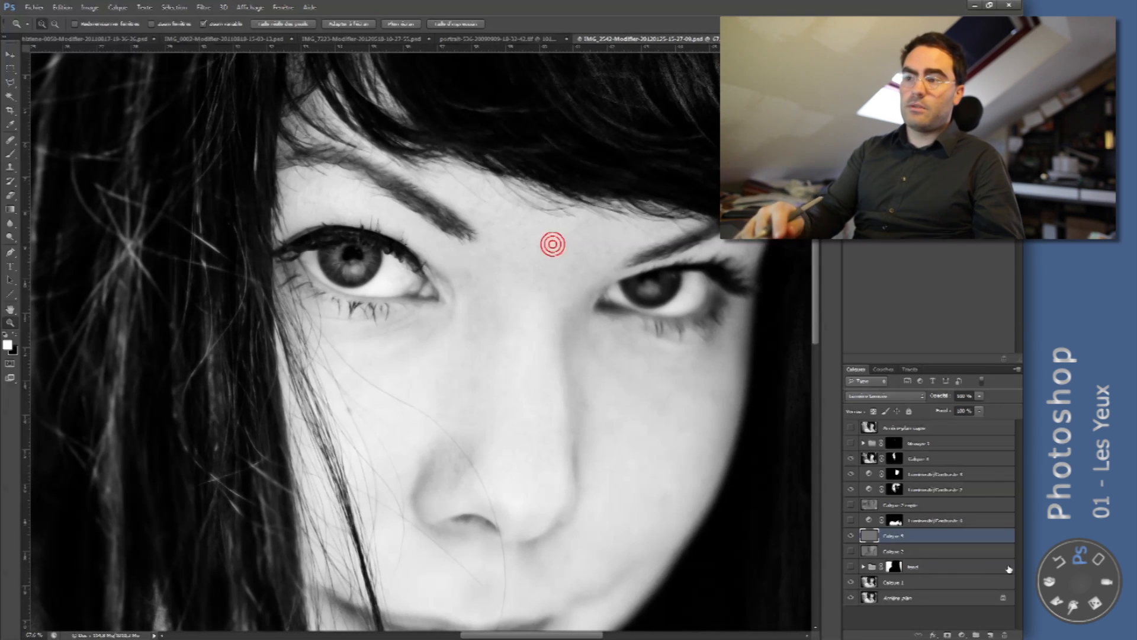
{"action": "key", "text": "ctrl+j"}
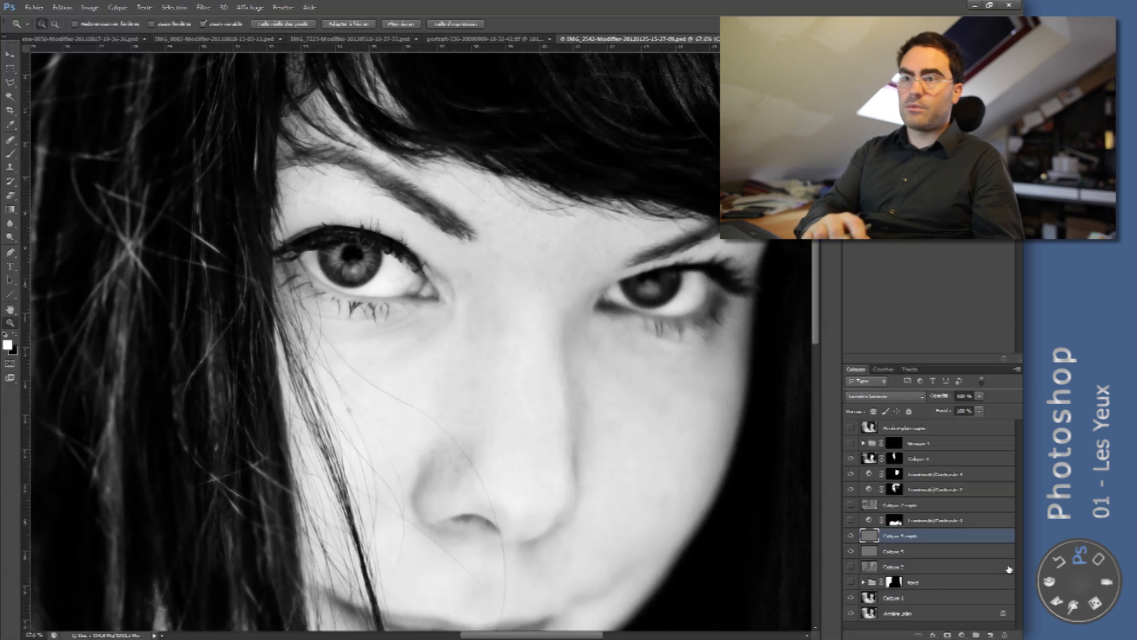
{"action": "left_click", "coordinate": [850, 536]}
{"action": "left_click", "coordinate": [851, 536]}
{"action": "left_click", "coordinate": [850, 536]}
{"action": "left_click", "coordinate": [850, 536]}
{"action": "left_click_drag", "start_coordinate": [547, 286], "coordinate": [460, 256]}
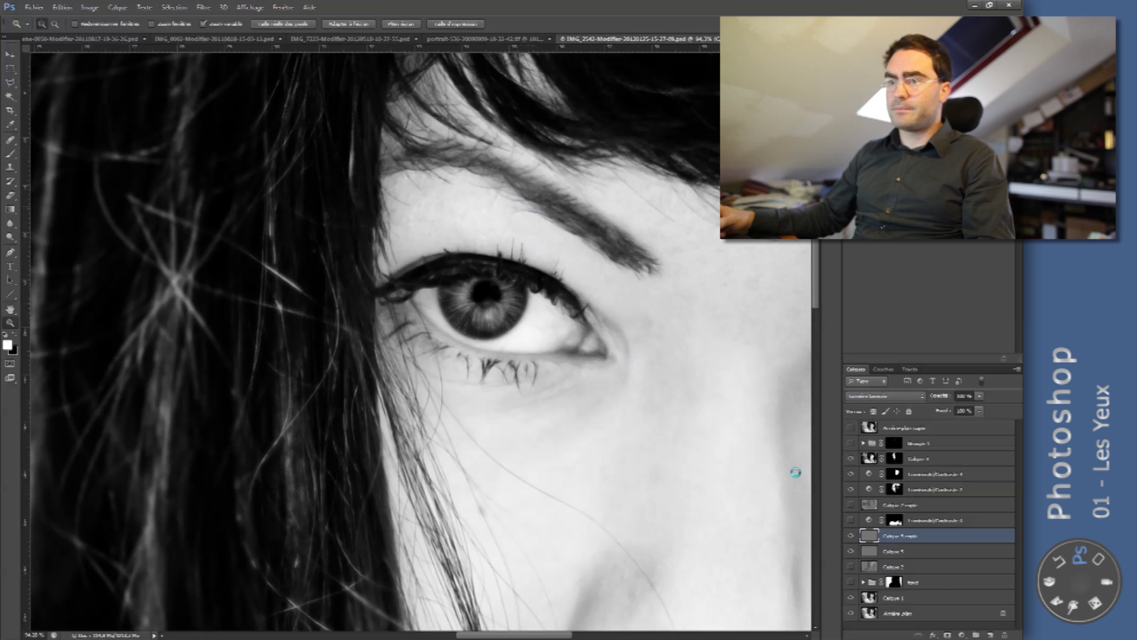
{"action": "left_click", "coordinate": [203, 7]}
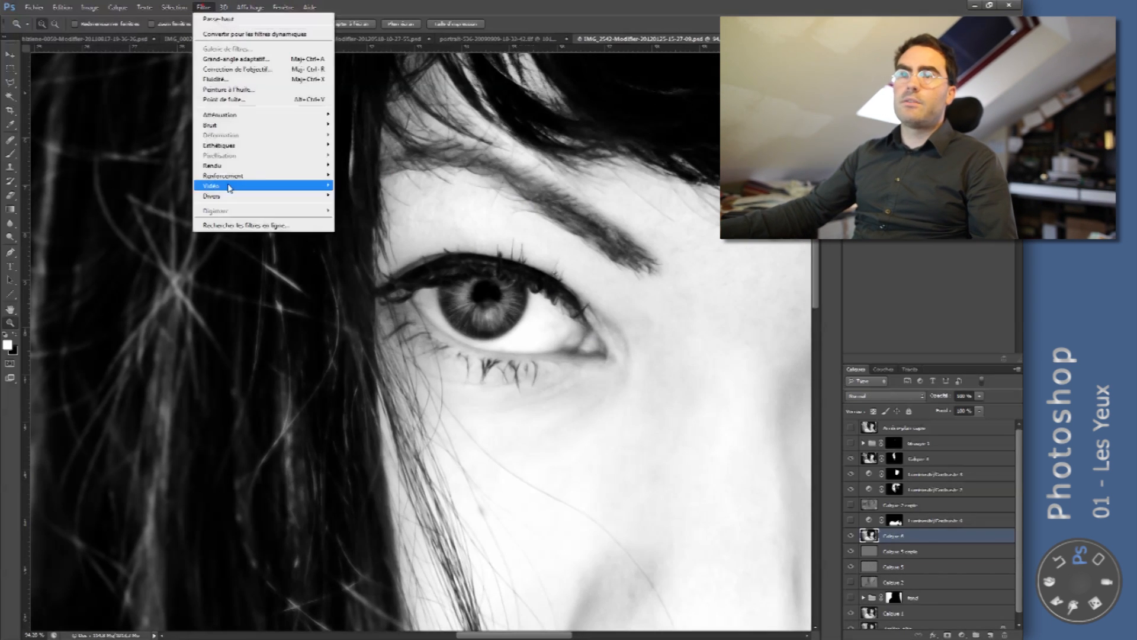
{"action": "left_click", "coordinate": [216, 196]}
{"action": "left_click", "coordinate": [169, 226]}
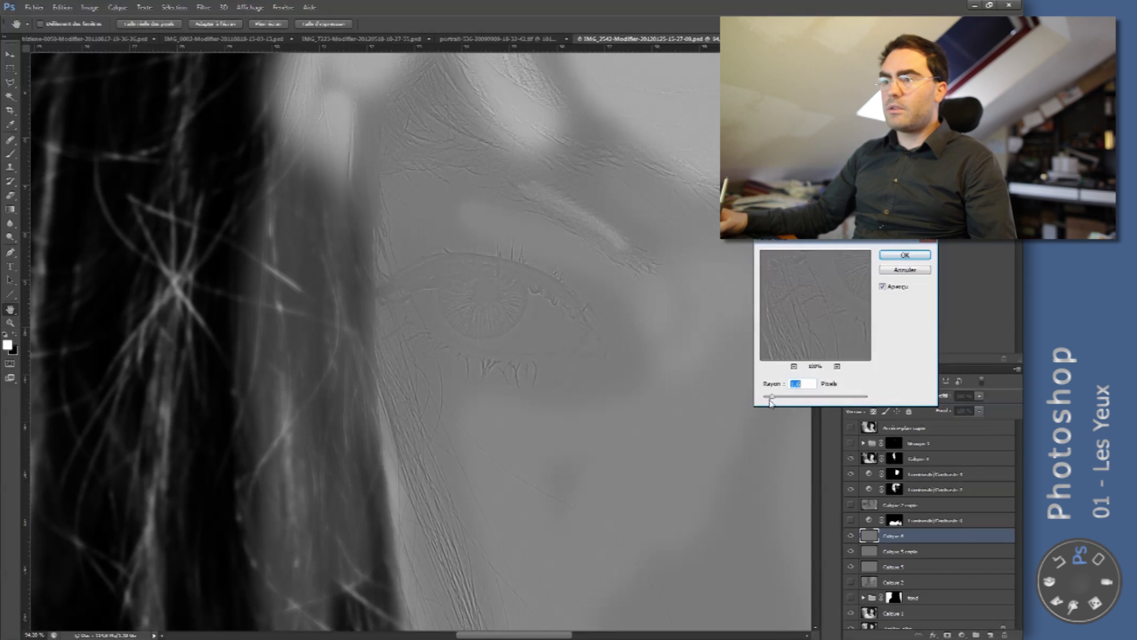
{"action": "left_click_drag", "start_coordinate": [772, 396], "coordinate": [768, 398]}
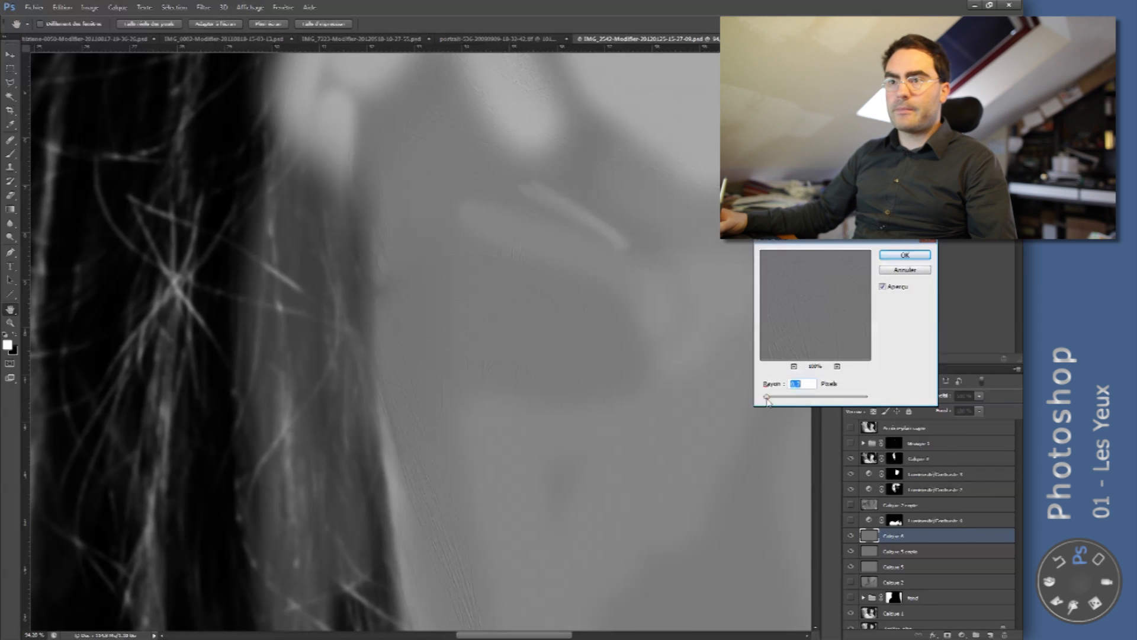
{"action": "key", "text": "Escape"}
- Hide the masked adjustment and image layers above the merged layer and apply a small-radius High Pass filter to it
{"action": "left_click", "coordinate": [851, 473]}
{"action": "left_click", "coordinate": [851, 490]}
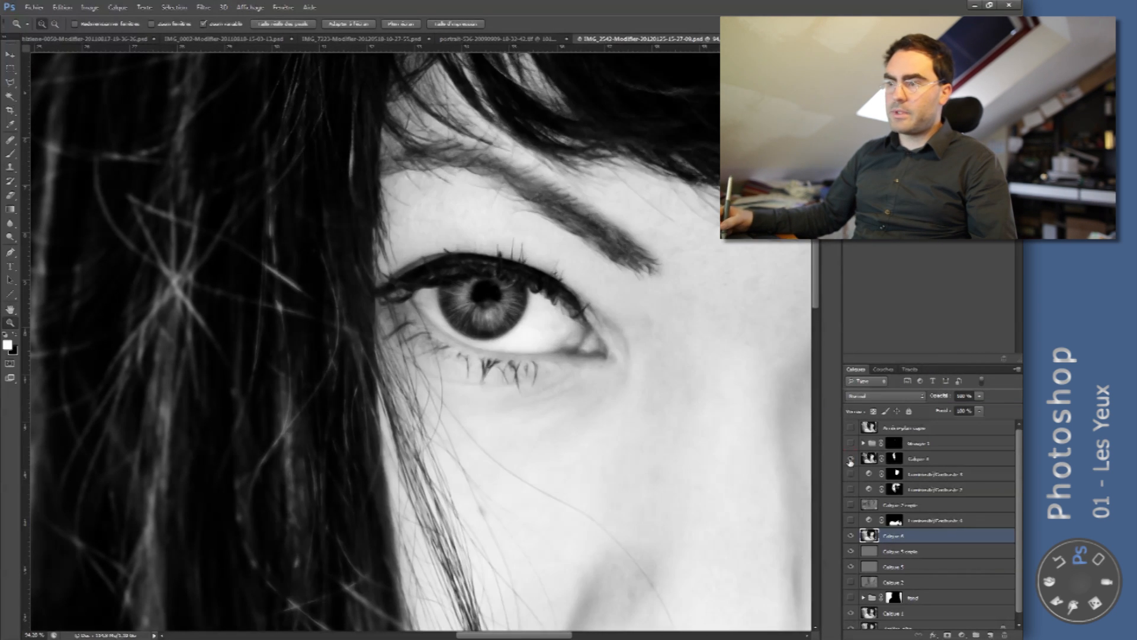
{"action": "left_click", "coordinate": [174, 7]}
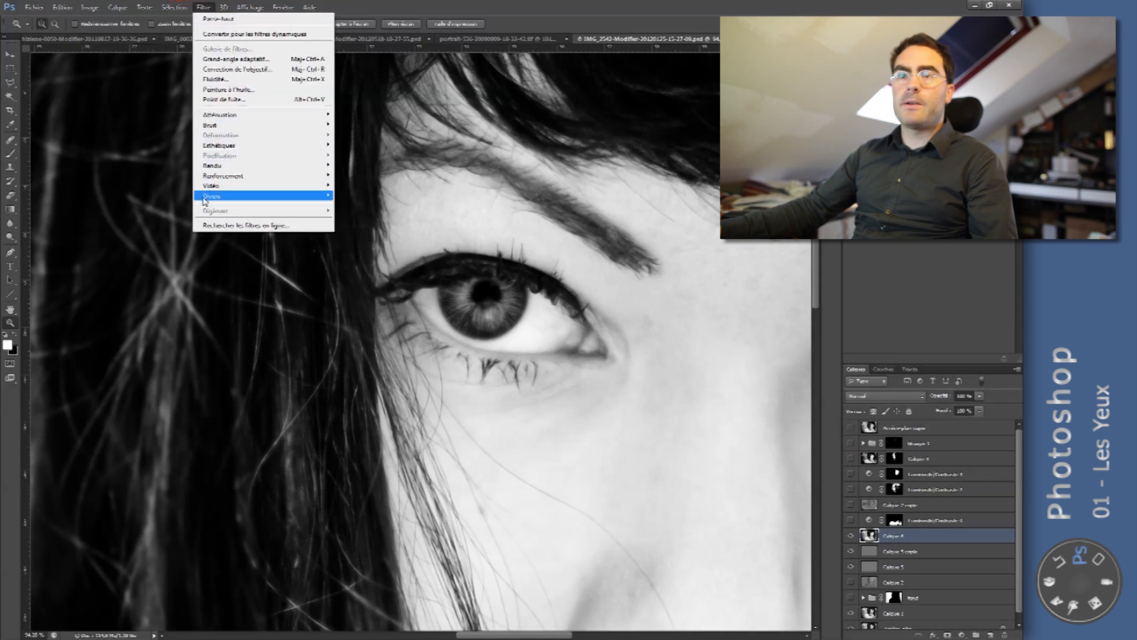
{"action": "left_click", "coordinate": [166, 204]}
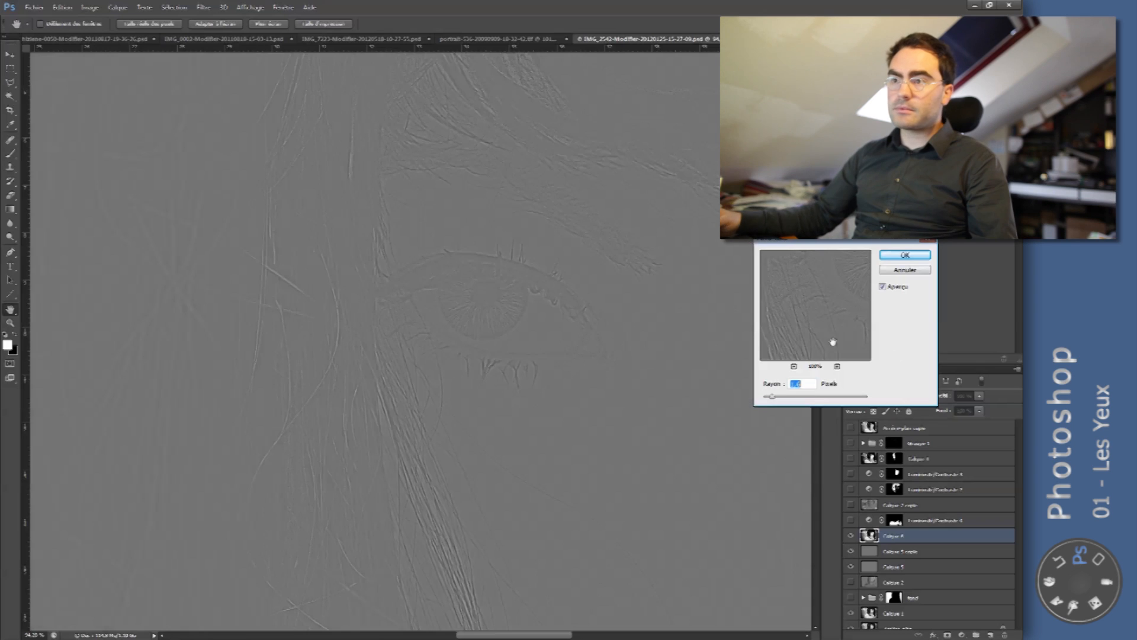
{"action": "left_click", "coordinate": [904, 255]}
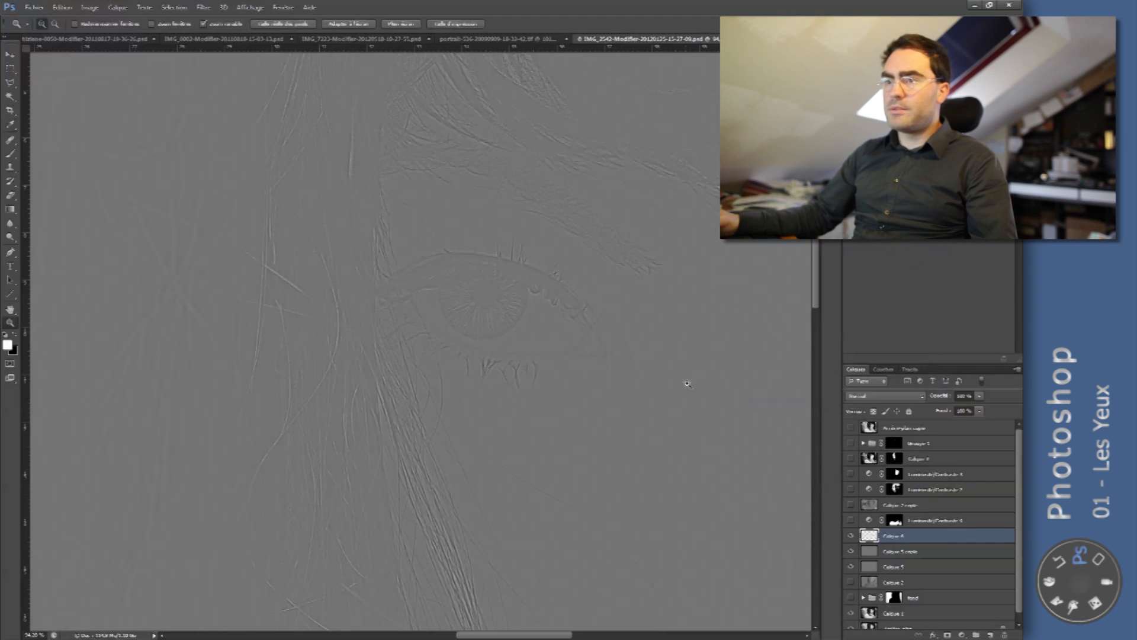
- Set the high-pass layer's blend mode to Incrustation and duplicate the layer twice
{"action": "left_click", "coordinate": [916, 397]}
{"action": "left_click", "coordinate": [880, 250]}
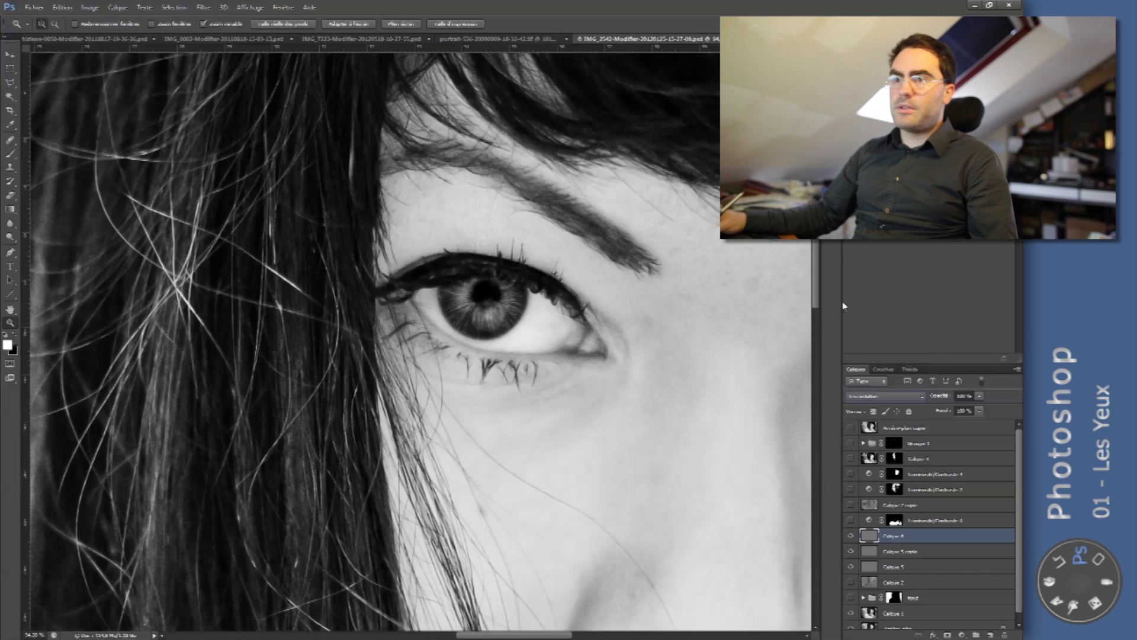
{"action": "key", "text": "ctrl+j"}
{"action": "key", "text": "ctrl+j"}
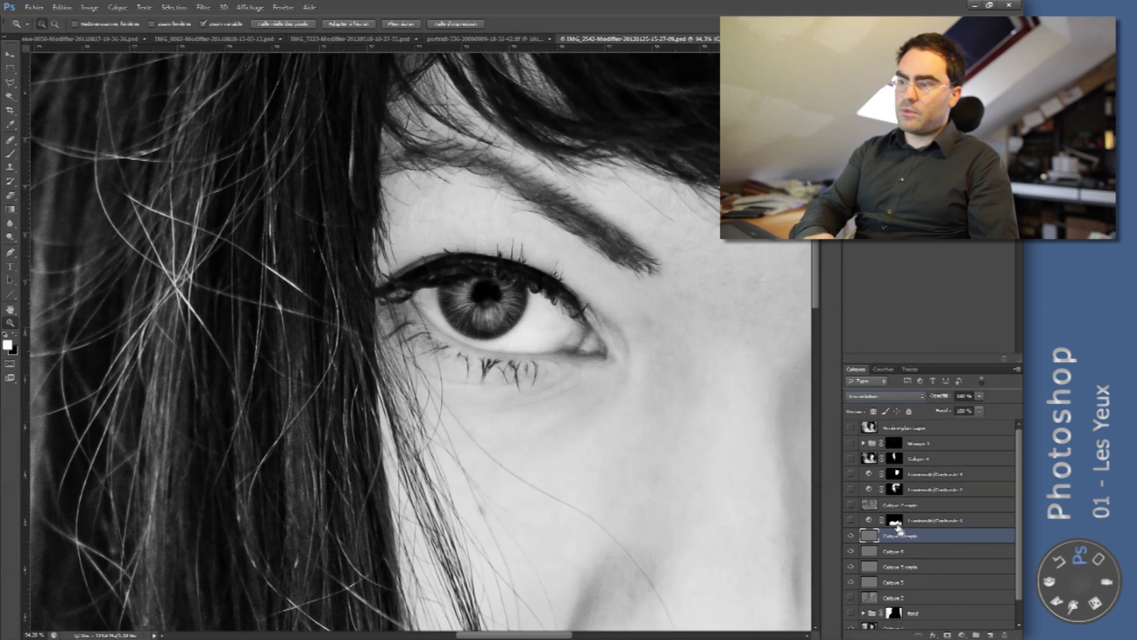
- Group the three high-pass layers and hide the group's effect with a black layer mask
{"action": "left_click", "coordinate": [907, 571], "text": "shift"}
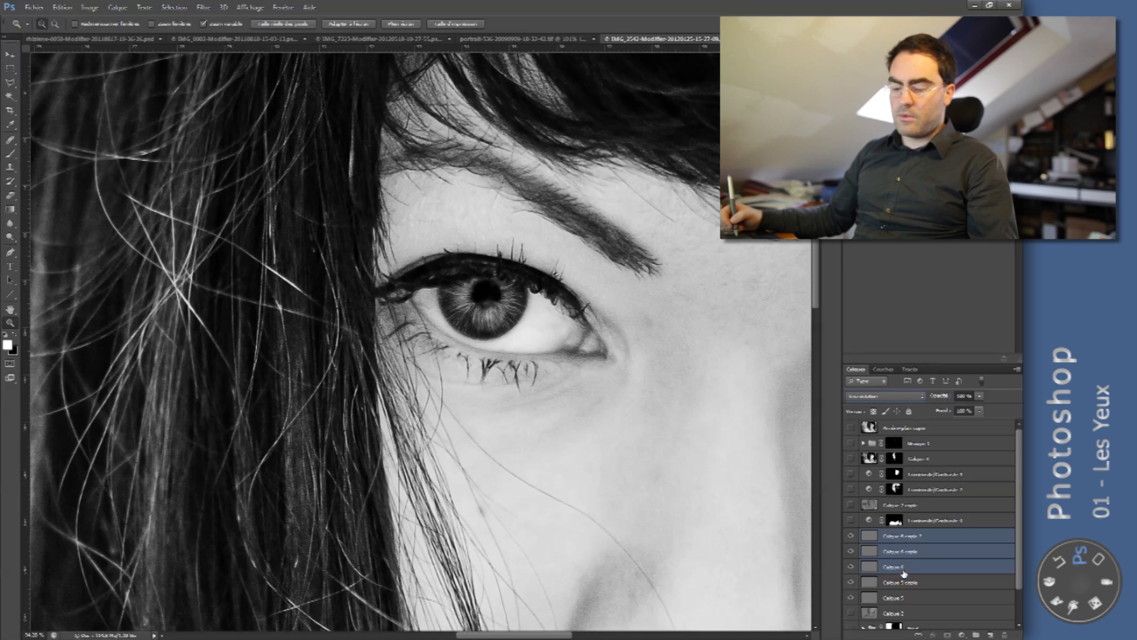
{"action": "key", "text": "ctrl+g"}
{"action": "left_click", "coordinate": [948, 635]}
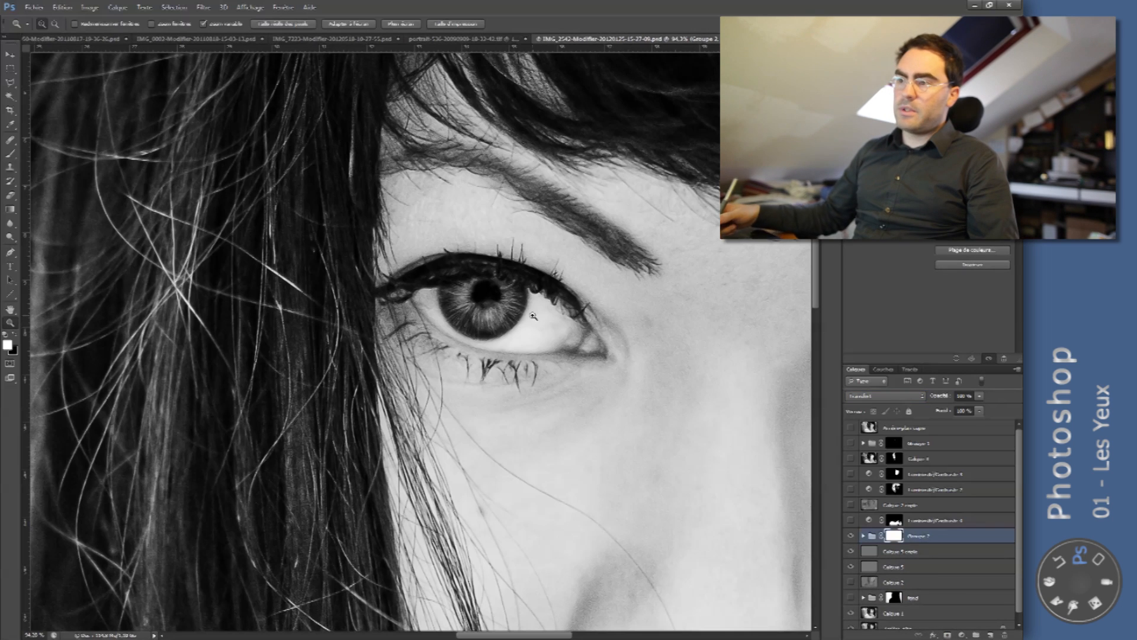
{"action": "key", "text": "ctrl+i"}
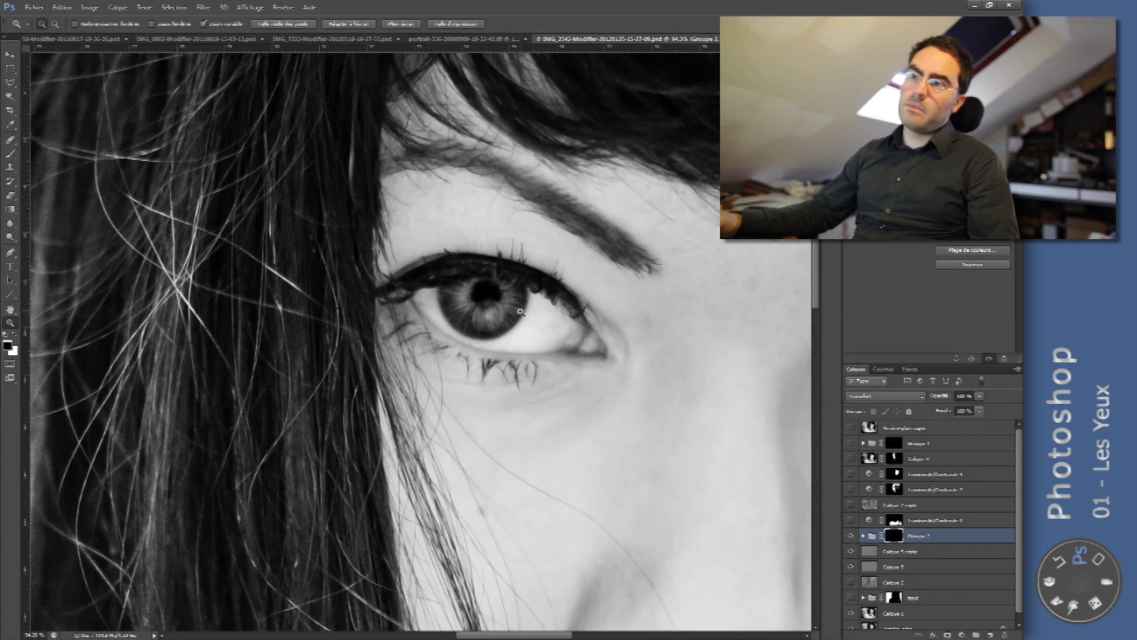
- Paint white over the iris on the group's mask with an enlarged soft brush at 50% flow to reveal the sharpening
{"action": "left_click_drag", "start_coordinate": [487, 277], "coordinate": [521, 277]}
{"action": "key", "text": "b"}
{"action": "key", "text": "x"}
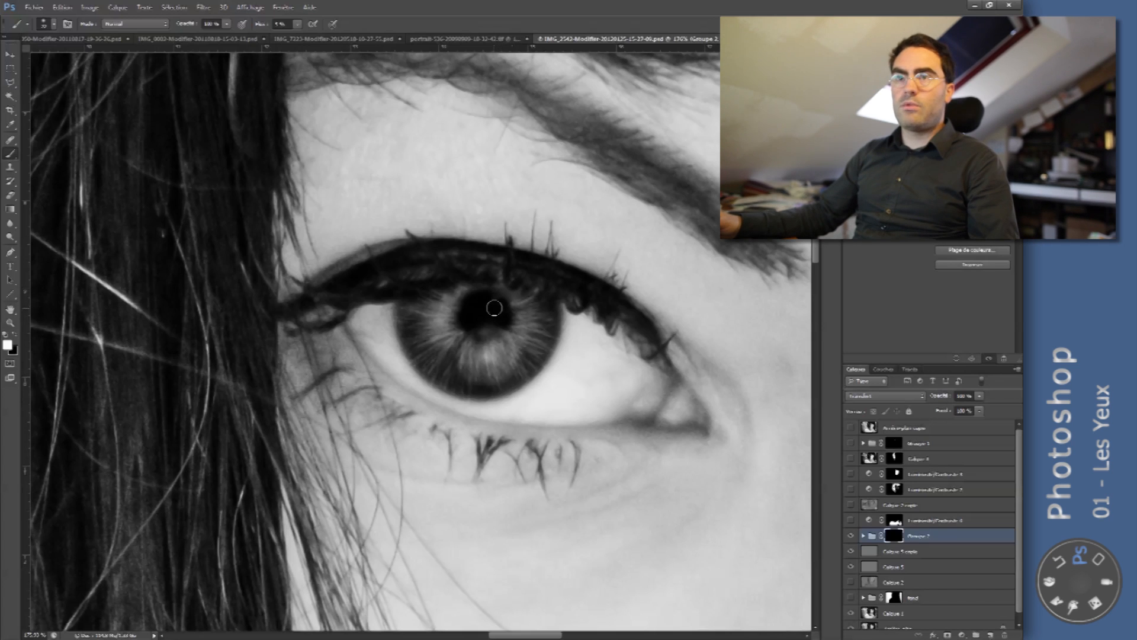
{"action": "key", "text": "shift+5"}
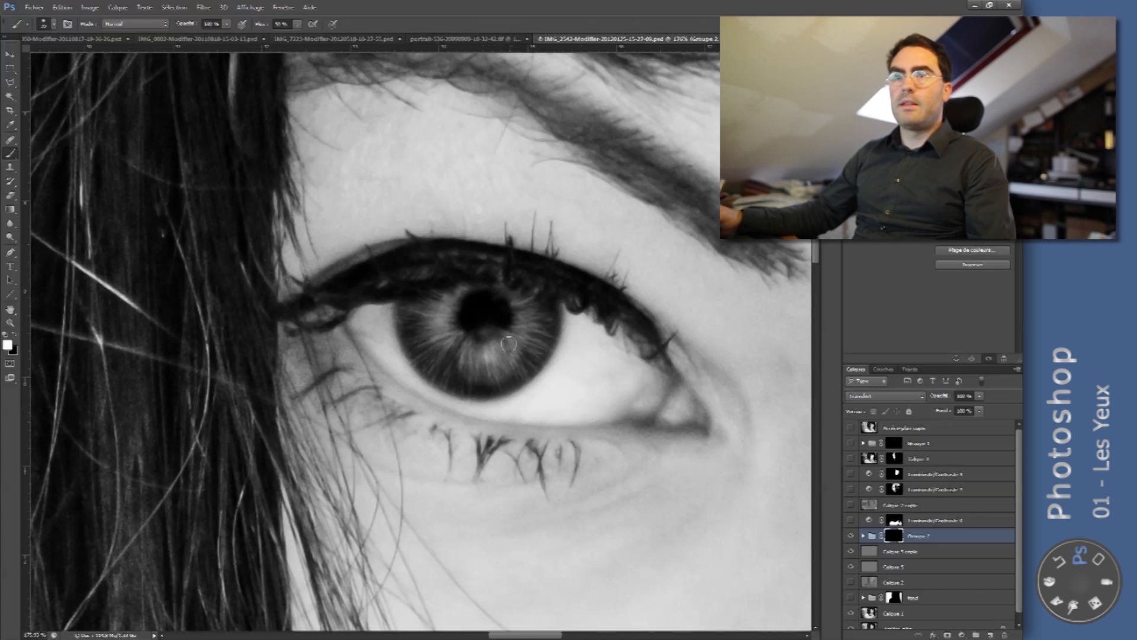
{"action": "right_click", "coordinate": [533, 310]}
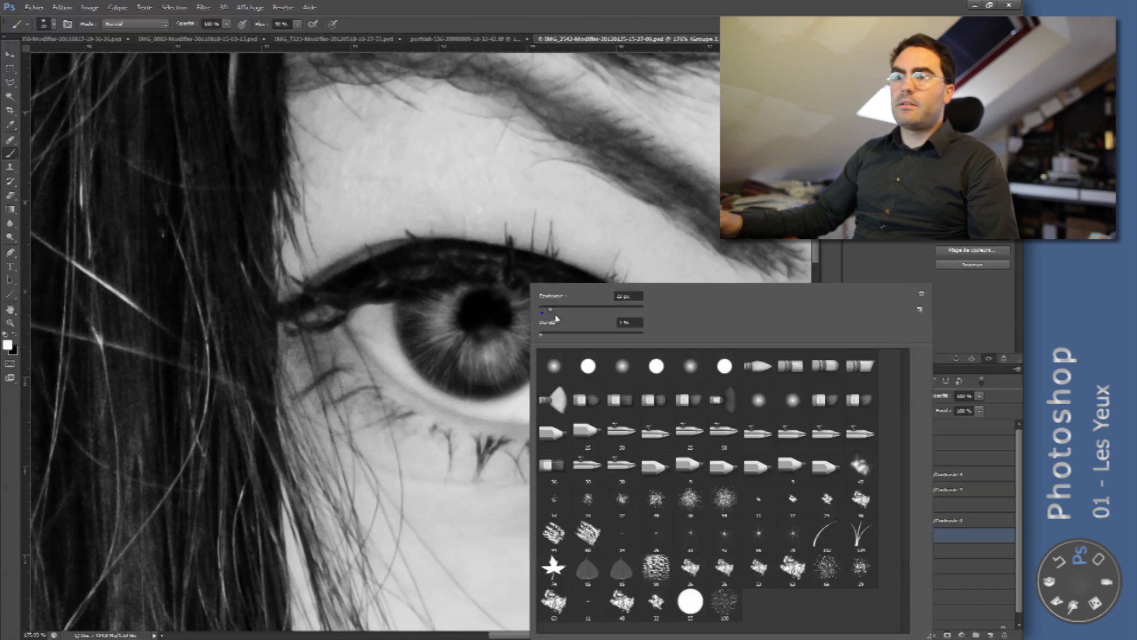
{"action": "left_click_drag", "start_coordinate": [564, 309], "coordinate": [576, 309]}
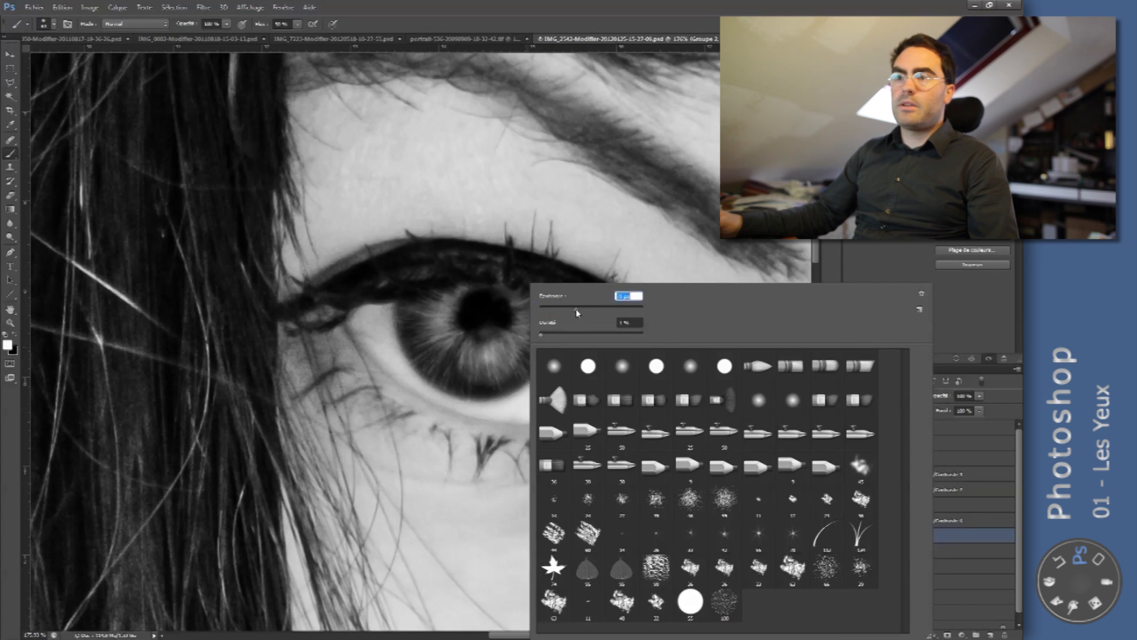
{"action": "left_click", "coordinate": [507, 302]}
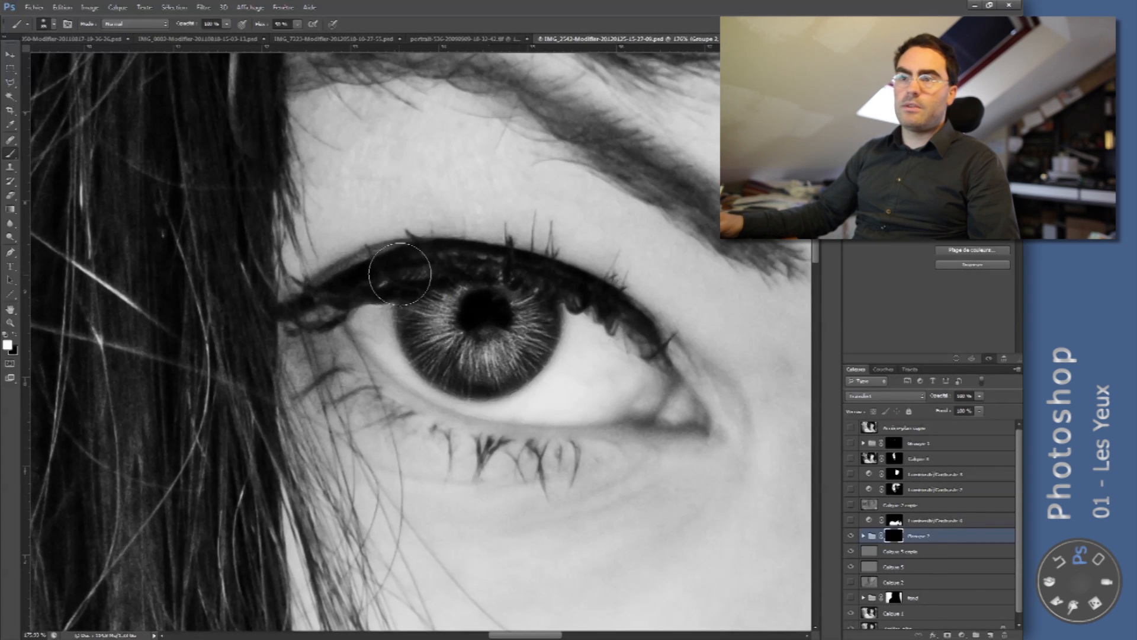
- Group the sharpening group with both grey layers and compare the whole portrait with and without the new group
{"action": "key", "text": "z"}
{"action": "left_click_drag", "start_coordinate": [650, 347], "coordinate": [571, 343]}
{"action": "left_click_drag", "start_coordinate": [722, 330], "coordinate": [552, 331]}
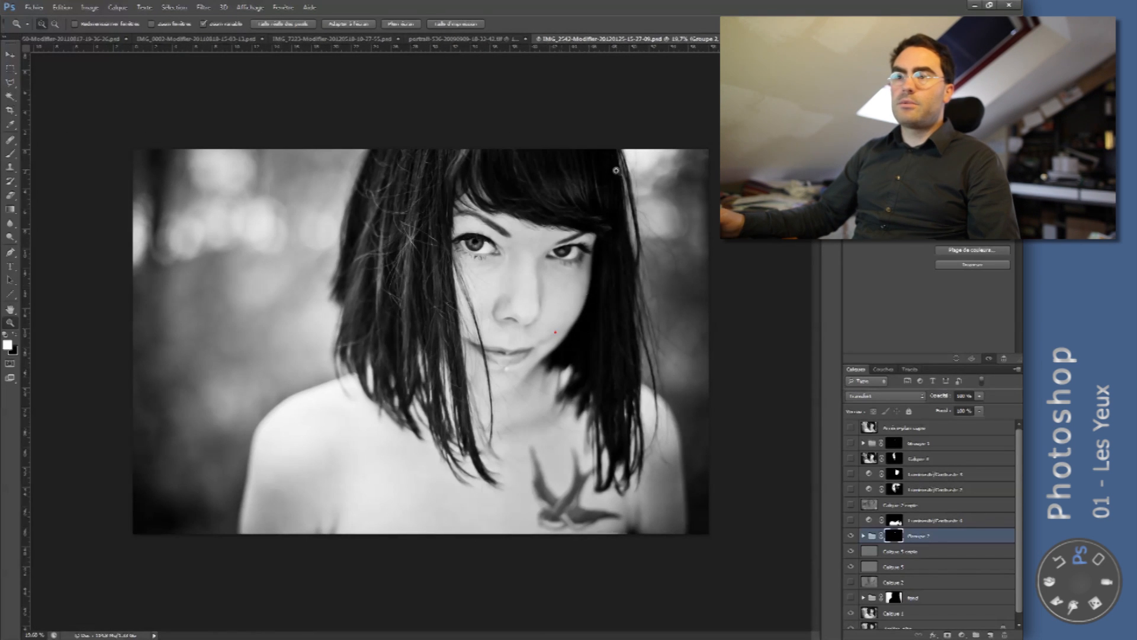
{"action": "left_click", "coordinate": [900, 568], "text": "shift"}
{"action": "key", "text": "ctrl+g"}
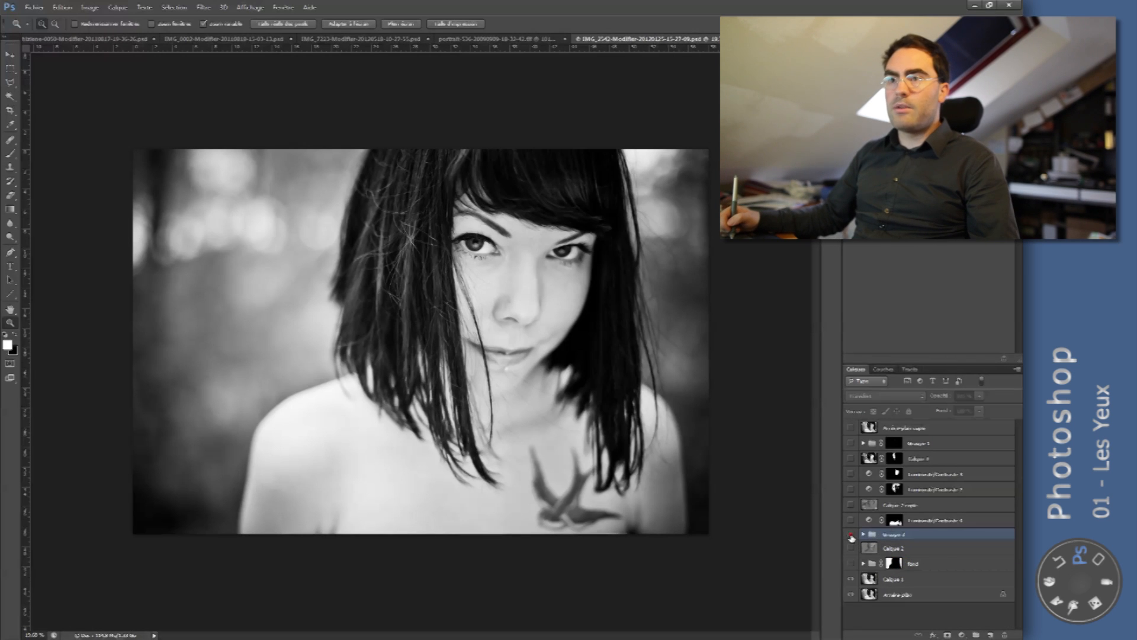
{"action": "left_click", "coordinate": [852, 535]}
{"action": "left_click", "coordinate": [852, 536]}
{"action": "left_click", "coordinate": [852, 535]}
{"action": "left_click", "coordinate": [852, 535]}
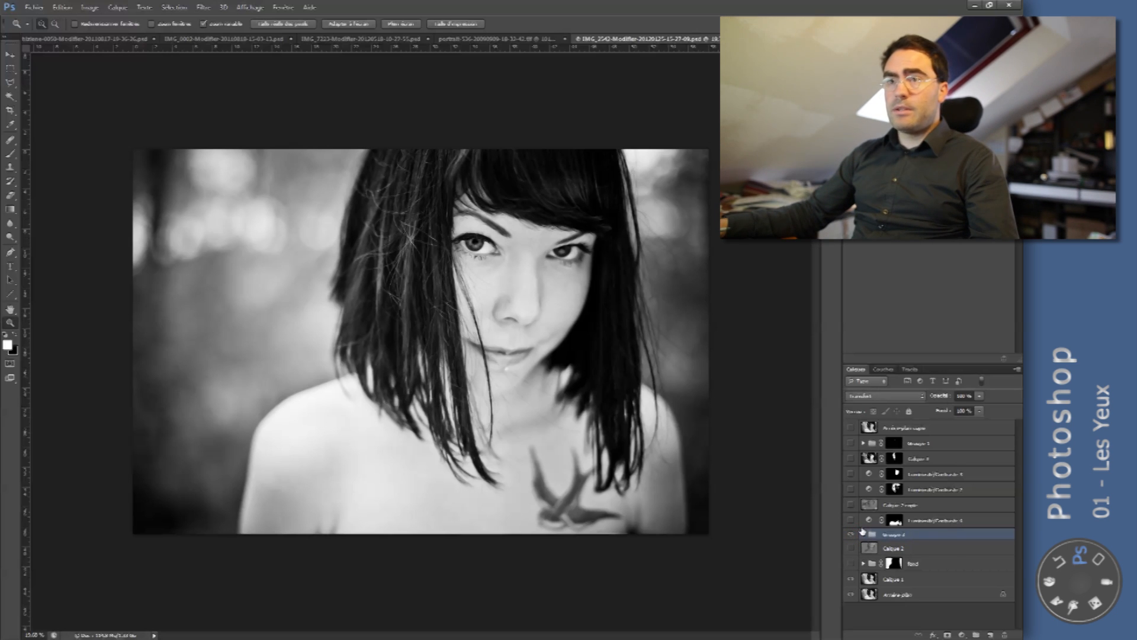
- Switch to the IMG_7223 portrait with hair across the face and compare its eye before and after the retouch
{"action": "left_click", "coordinate": [497, 39]}
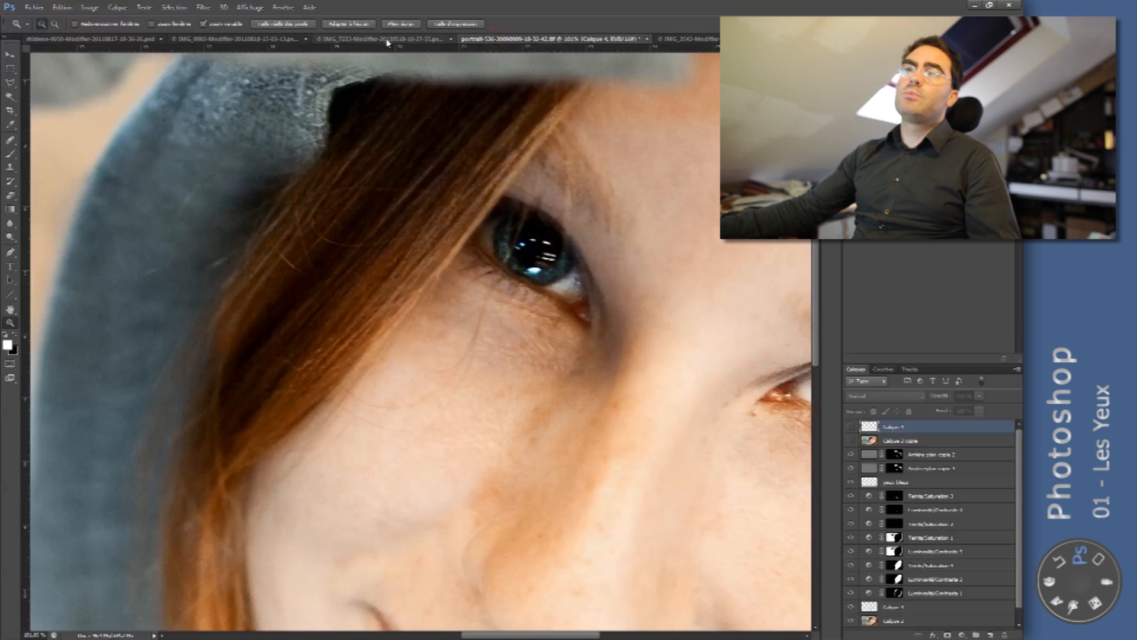
{"action": "left_click", "coordinate": [393, 38]}
{"action": "left_click", "coordinate": [355, 294]}
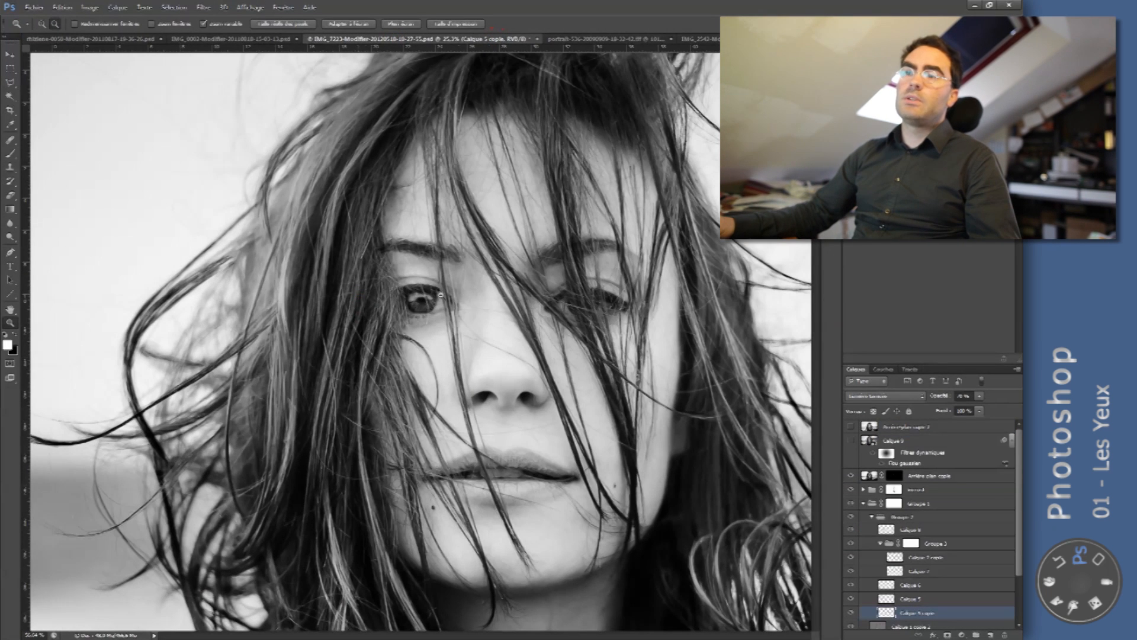
{"action": "left_click_drag", "start_coordinate": [441, 294], "coordinate": [463, 278]}
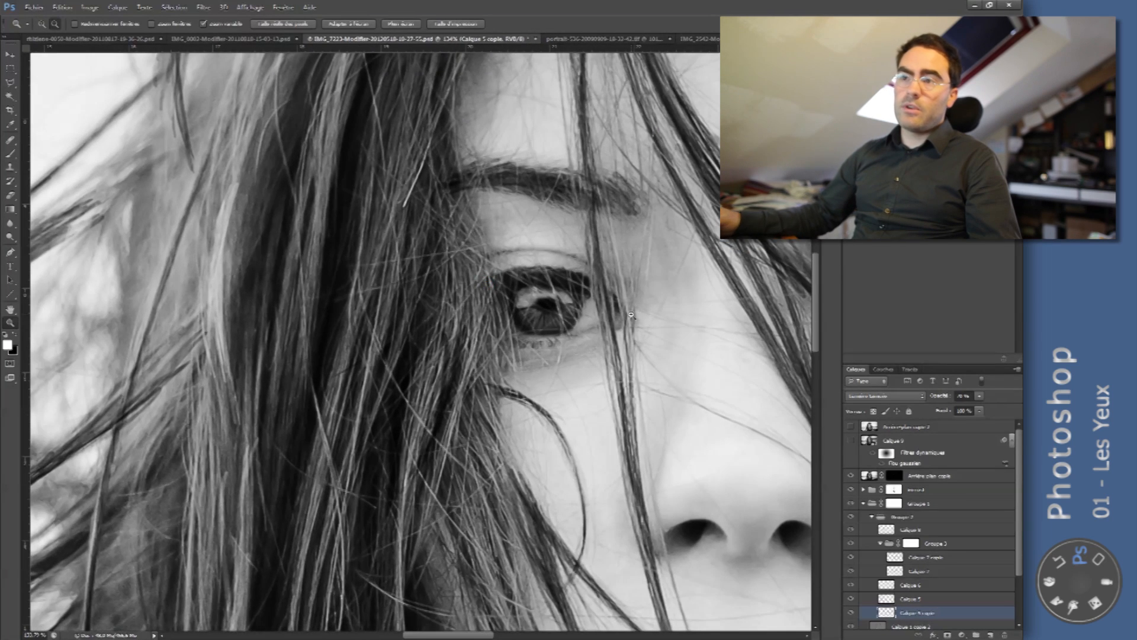
{"action": "left_click_drag", "start_coordinate": [639, 316], "coordinate": [598, 317]}
{"action": "left_click", "coordinate": [851, 430]}
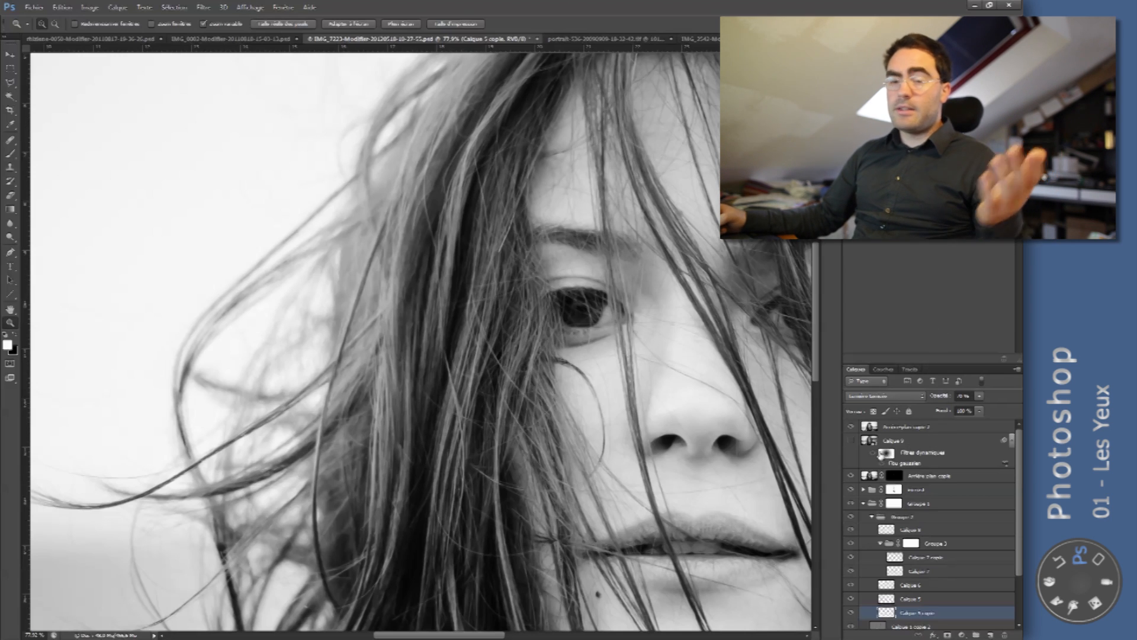
{"action": "left_click", "coordinate": [851, 431]}
{"action": "left_click", "coordinate": [851, 427]}
{"action": "left_click", "coordinate": [851, 428]}
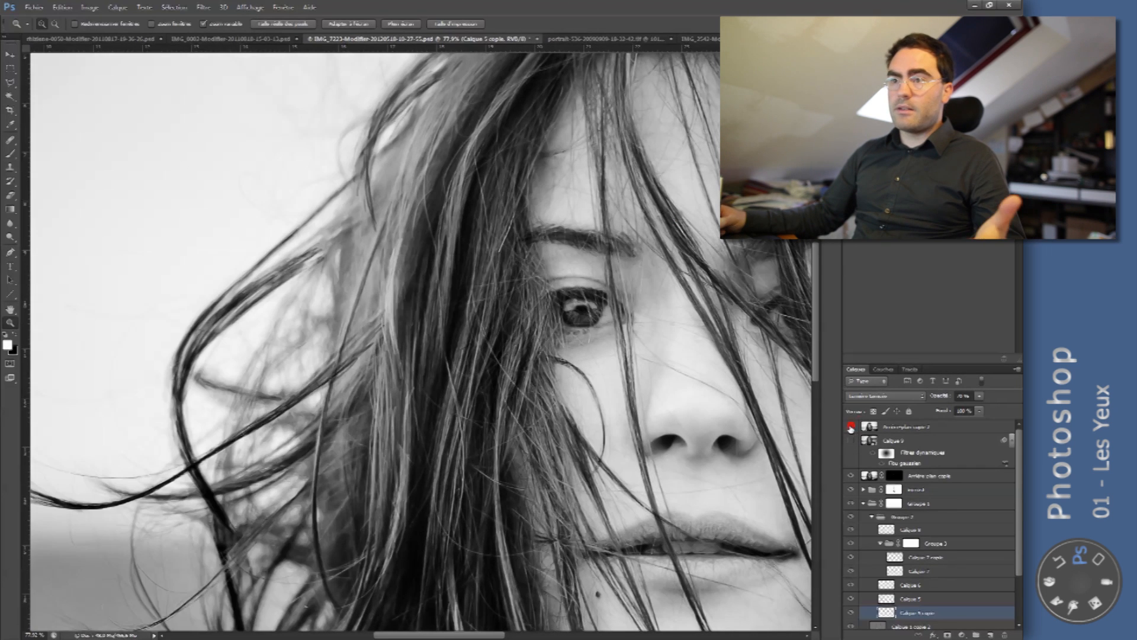
- Toggle the visibility of the topmost layer and of Groupe 1 to compare the portrait before and after the retouch
{"action": "left_click", "coordinate": [851, 428]}
{"action": "left_click", "coordinate": [851, 428]}
{"action": "left_click", "coordinate": [851, 427]}
{"action": "left_click", "coordinate": [851, 505]}
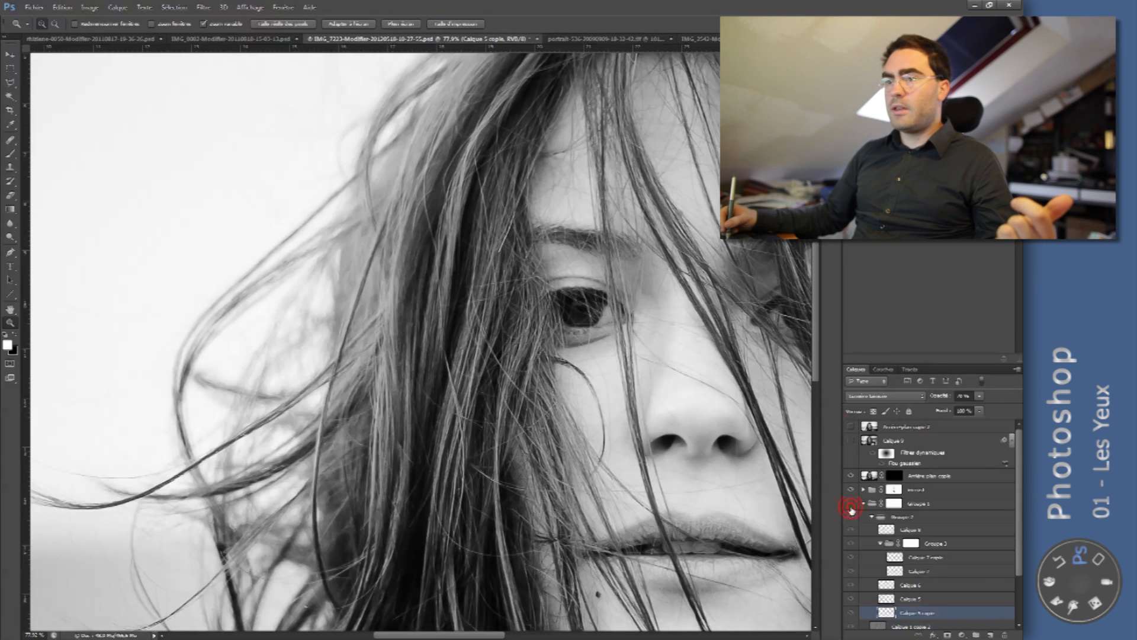
{"action": "left_click", "coordinate": [866, 504]}
{"action": "left_click", "coordinate": [852, 504]}
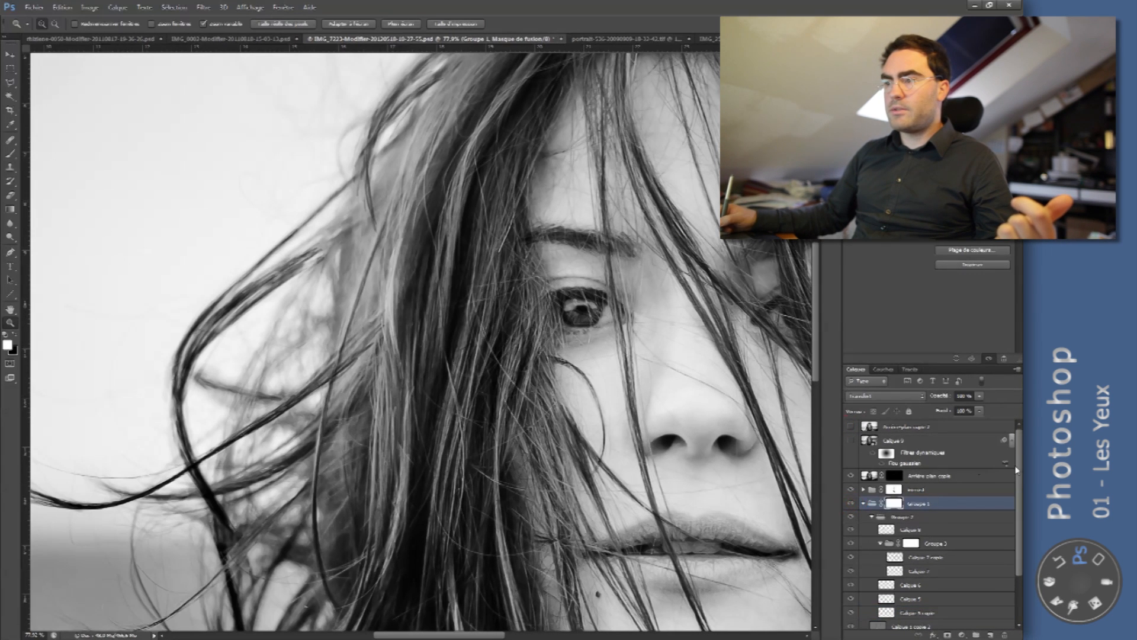
- Hide the layers nested in Groupe 1 and show them again one by one, examining their effect on the iris and the whole portrait
{"action": "scroll", "coordinate": [1017, 469], "scroll_direction": "down", "scroll_amount": 3}
{"action": "left_click_drag", "start_coordinate": [851, 474], "coordinate": [850, 559]}
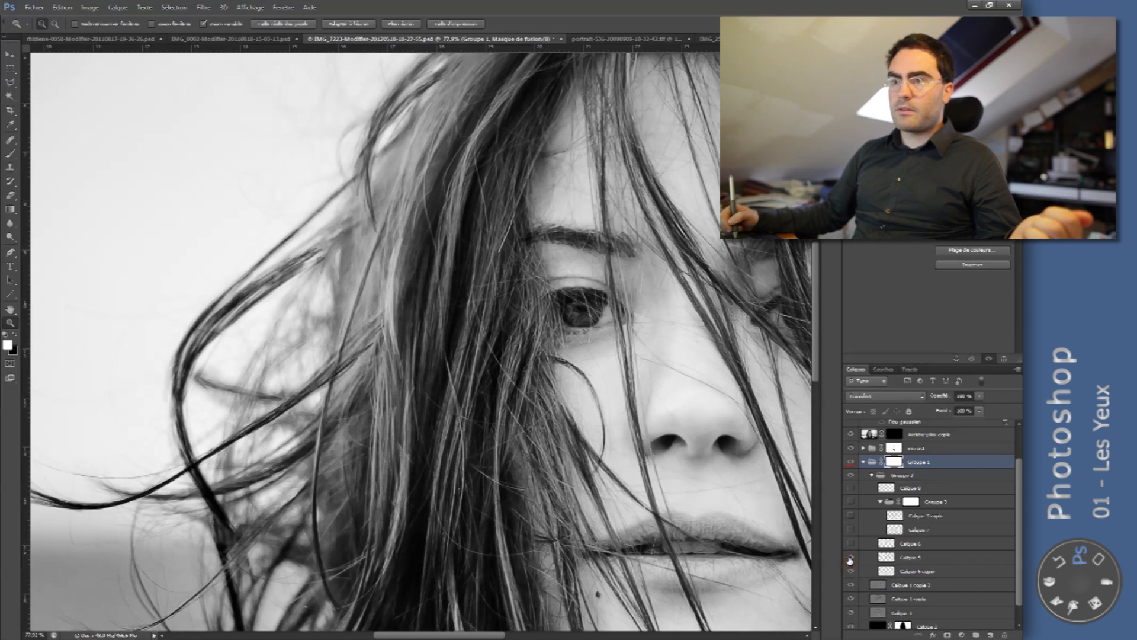
{"action": "left_click", "coordinate": [601, 297]}
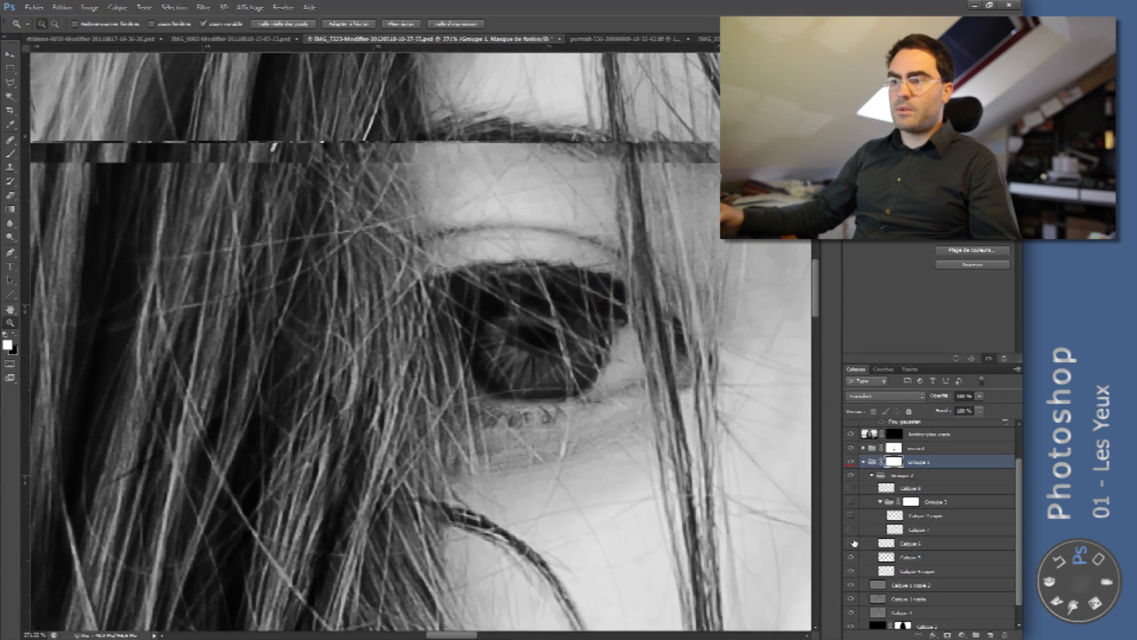
{"action": "left_click", "coordinate": [851, 543]}
{"action": "left_click", "coordinate": [851, 531]}
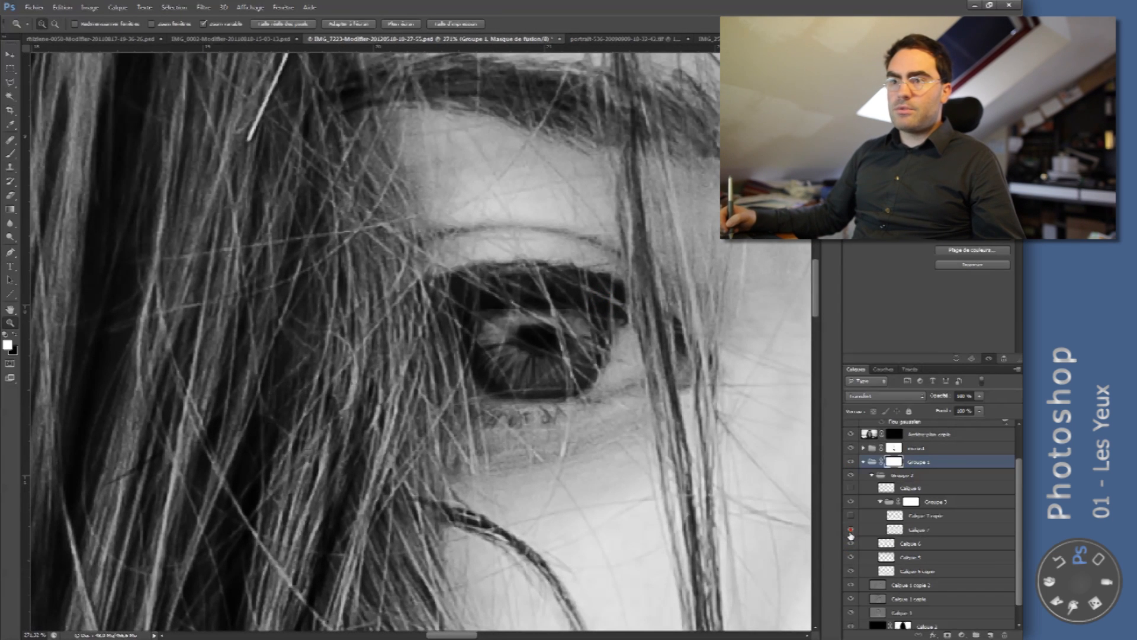
{"action": "left_click", "coordinate": [850, 516]}
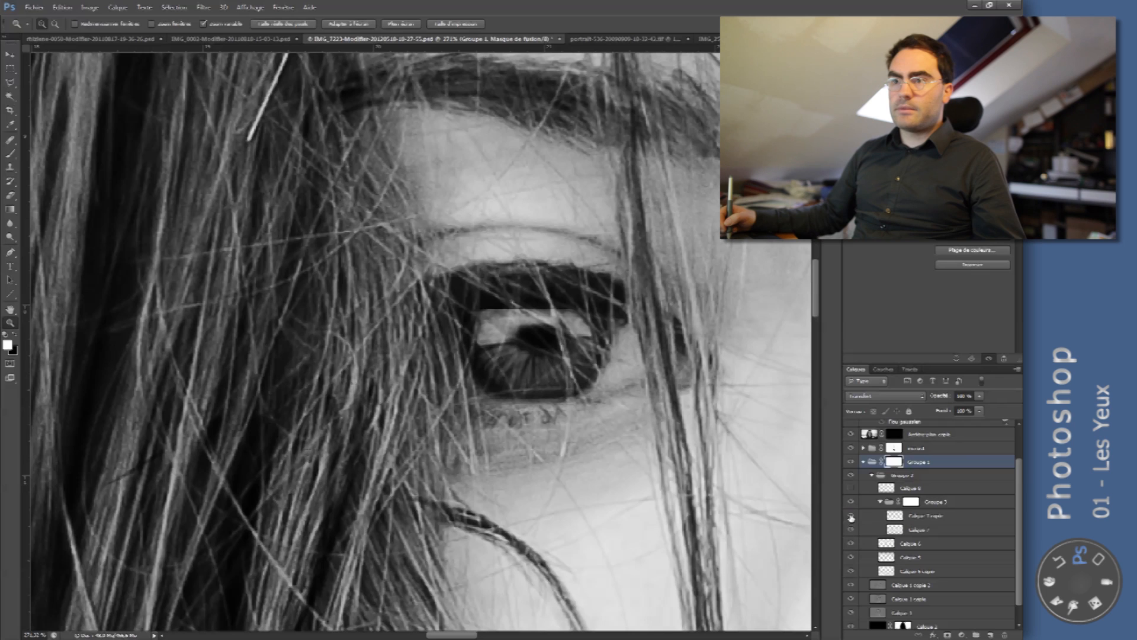
{"action": "left_click_drag", "start_coordinate": [683, 336], "coordinate": [631, 345]}
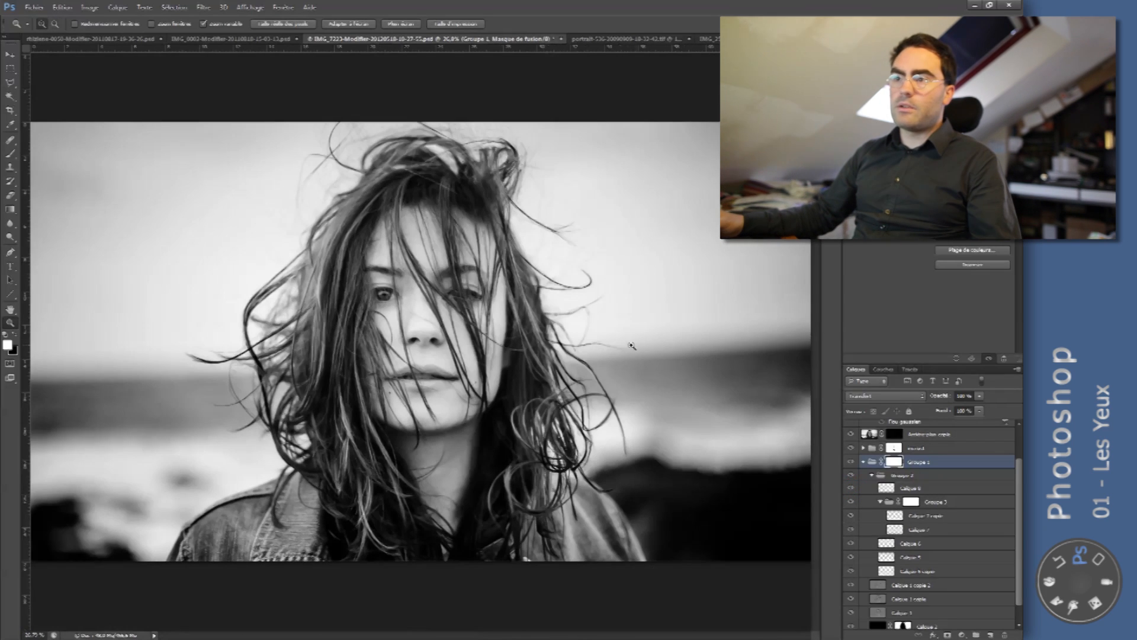
{"action": "left_click", "coordinate": [565, 367], "text": "alt"}
{"action": "right_click", "coordinate": [385, 305]}
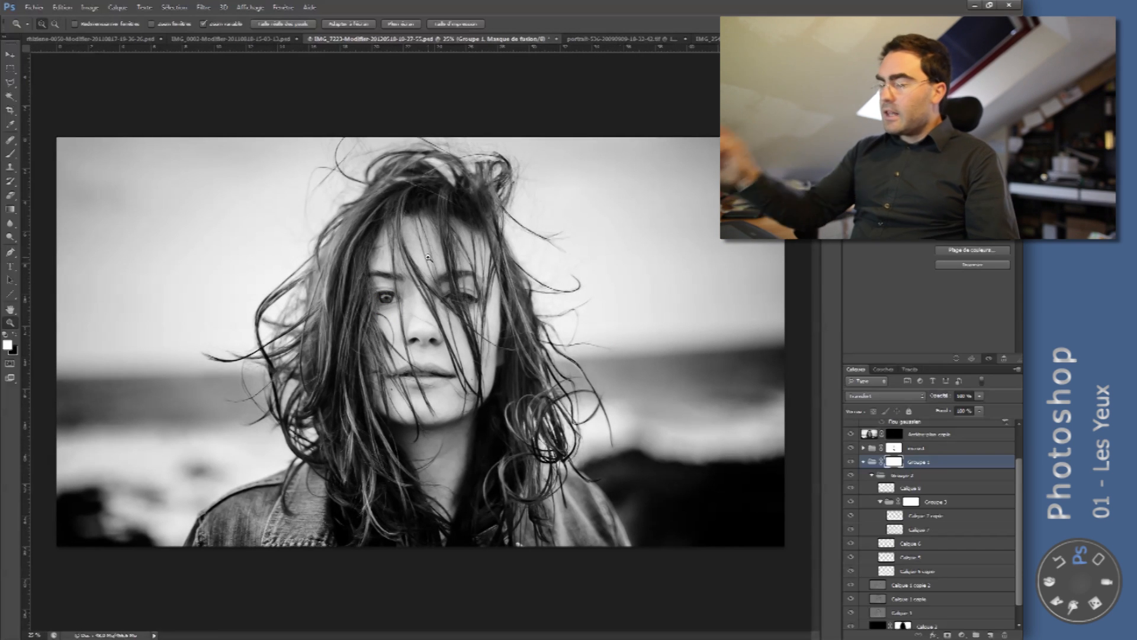